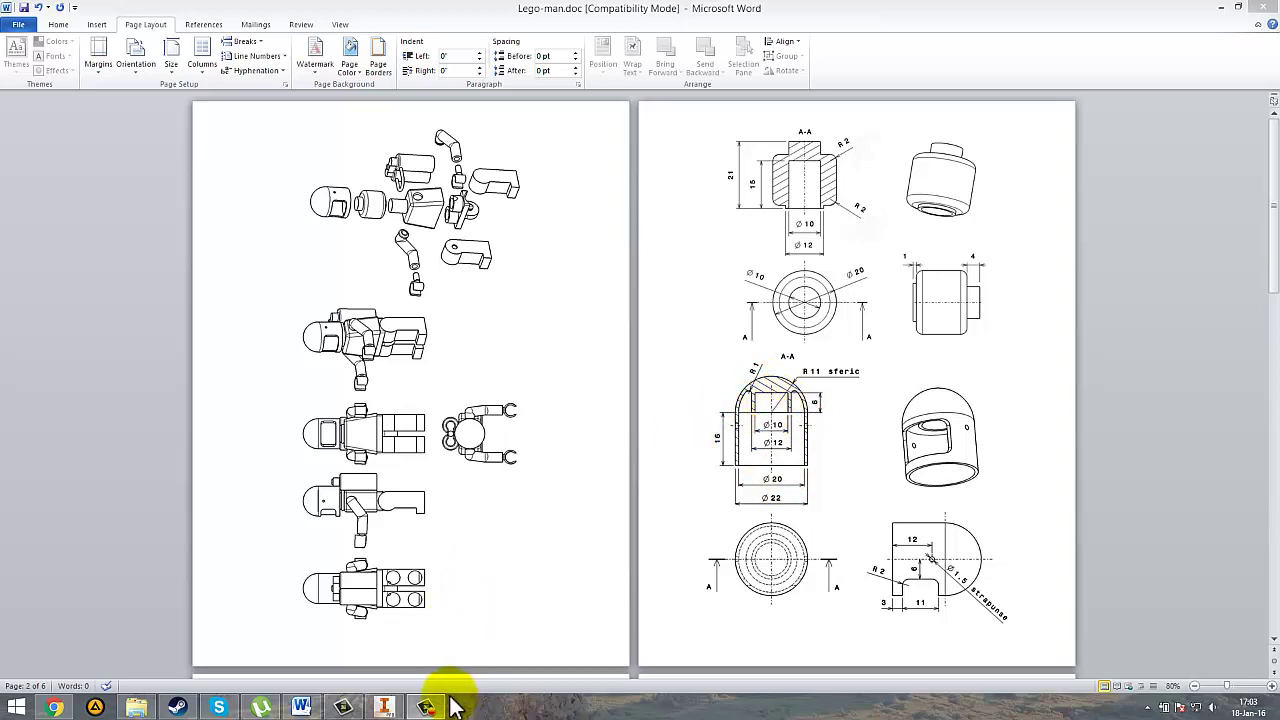
# Step: Switch to Autodesk Inventor, create a new part, and consult the Lego-man.doc drawing in Word
pyautogui.click(392, 704)
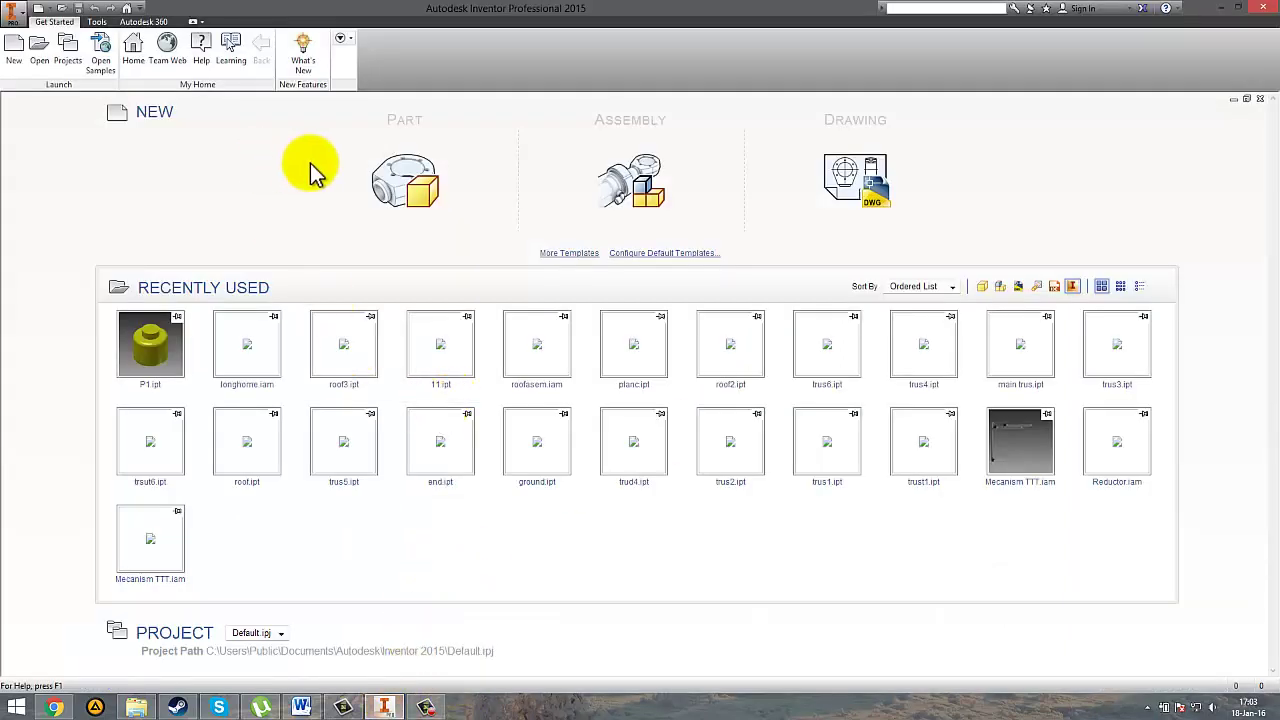
pyautogui.click(388, 182)
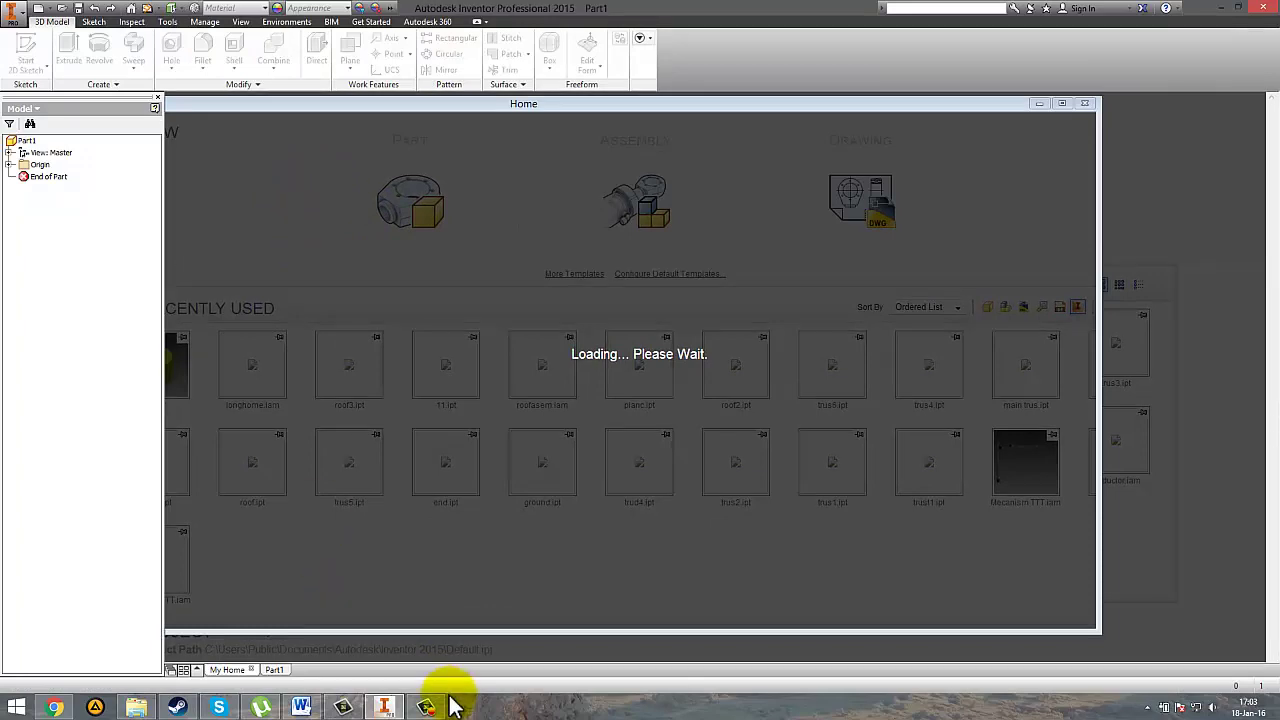
pyautogui.click(307, 712)
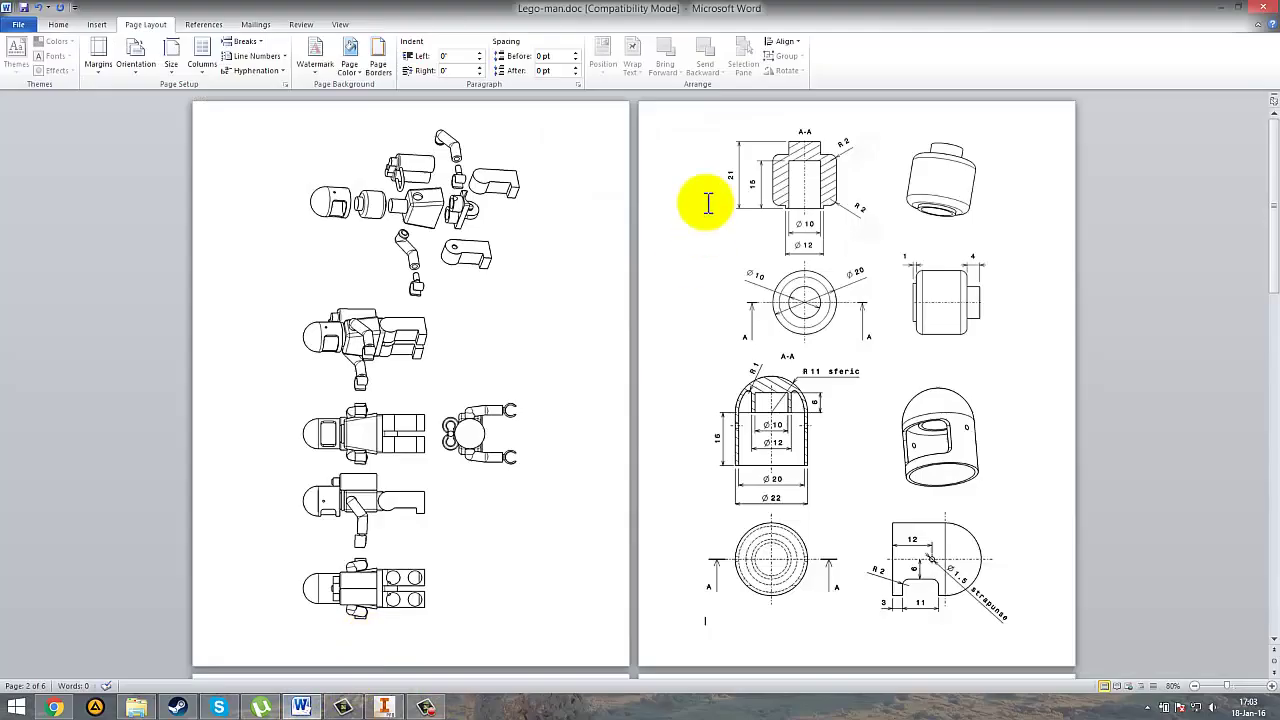
pyautogui.moveTo(746, 9); pyautogui.dragTo(0, 192)
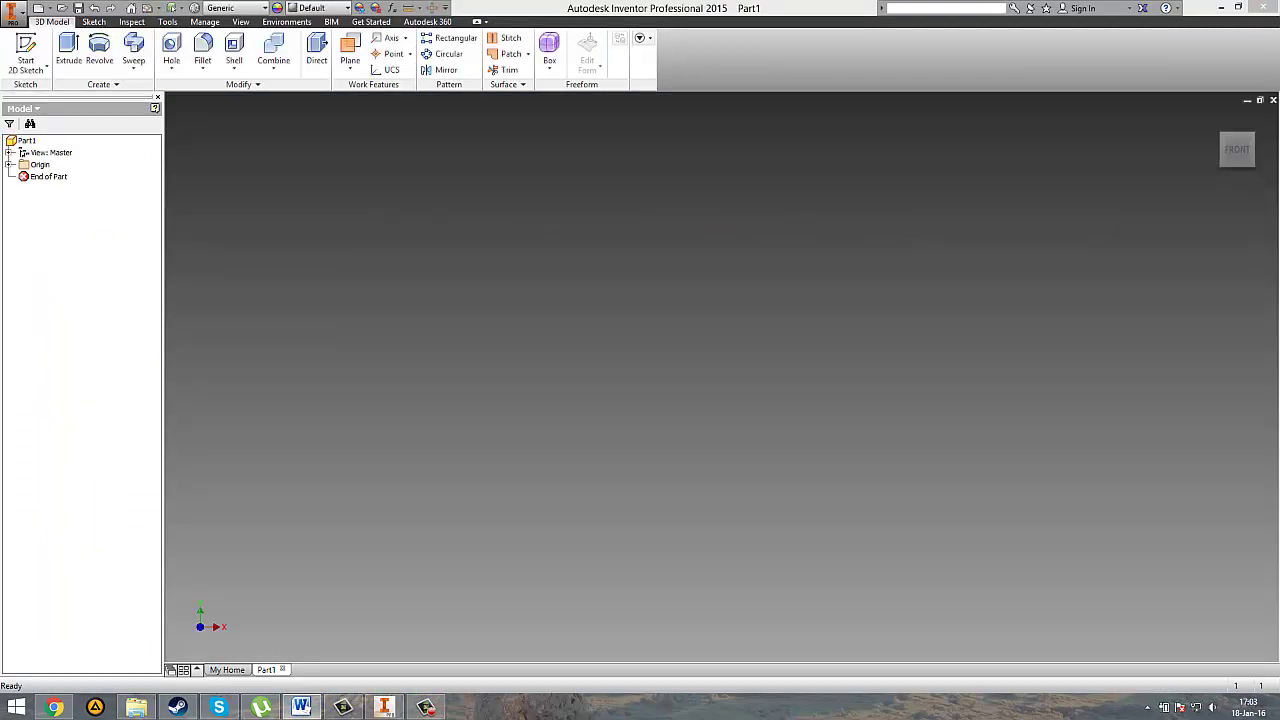
# Step: Start a 2D sketch on the XY plane of the new part in Autodesk Inventor
pyautogui.click(702, 385)
pyautogui.click(26, 52)
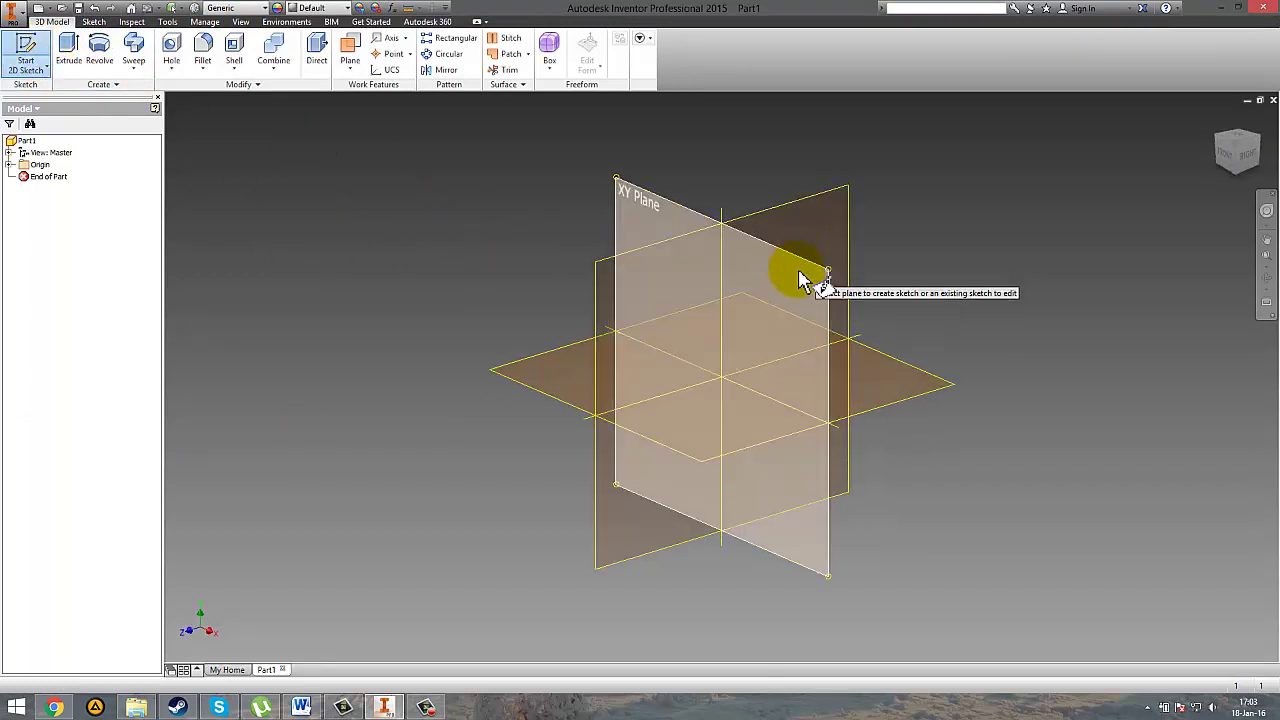
pyautogui.click(801, 273)
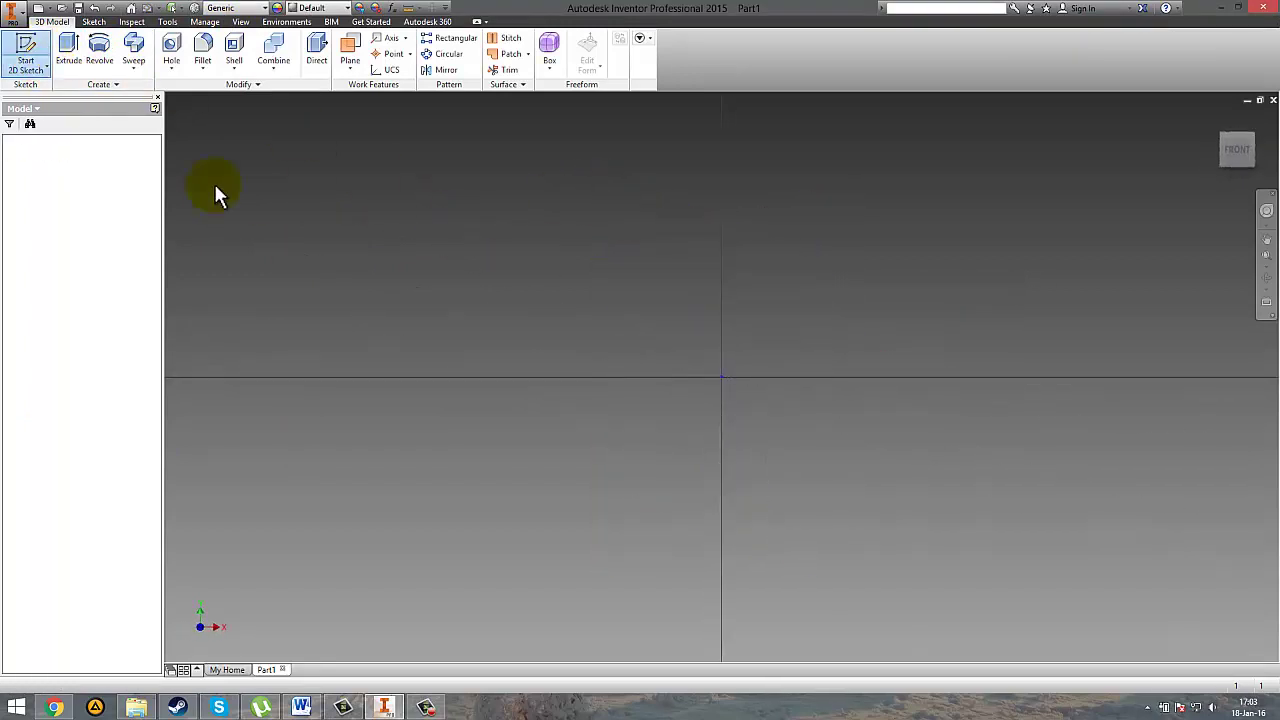
# Step: Draw two concentric circles centred on the origin with diameters of 22 mm and 20 mm
pyautogui.click(100, 50)
pyautogui.click(722, 377)
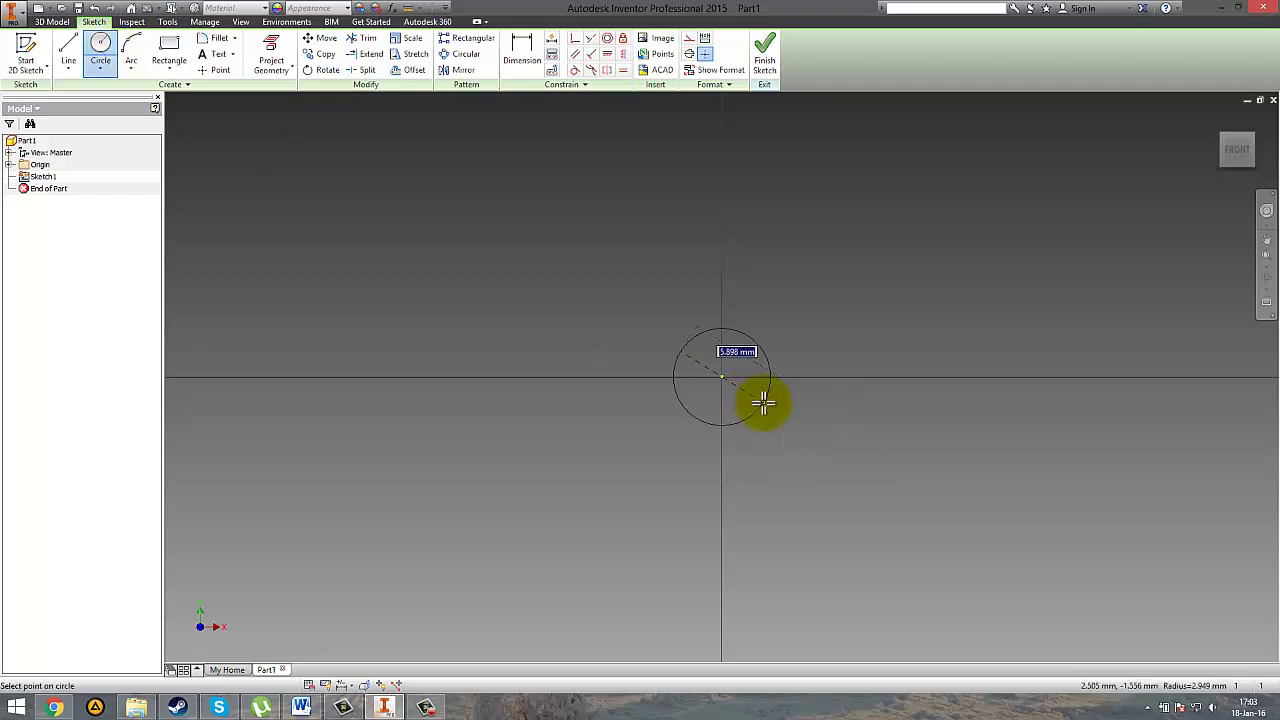
pyautogui.write('22')
pyautogui.press('Return')
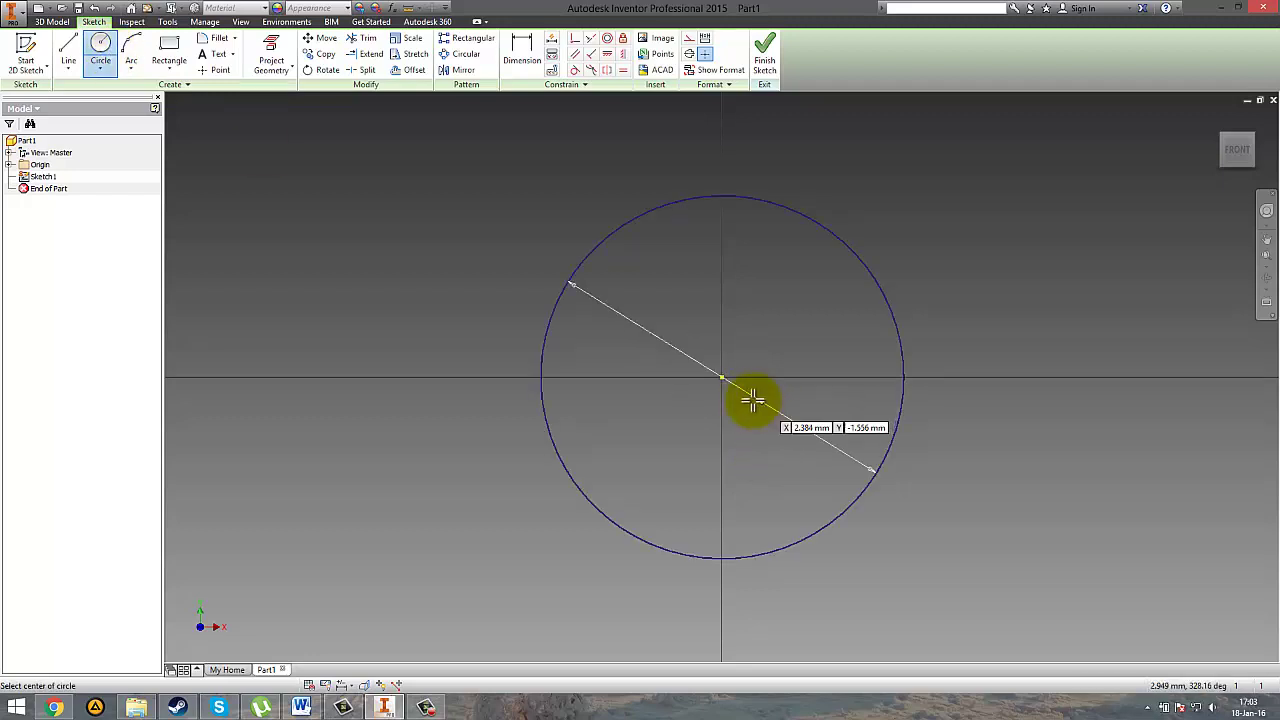
pyautogui.click(721, 378)
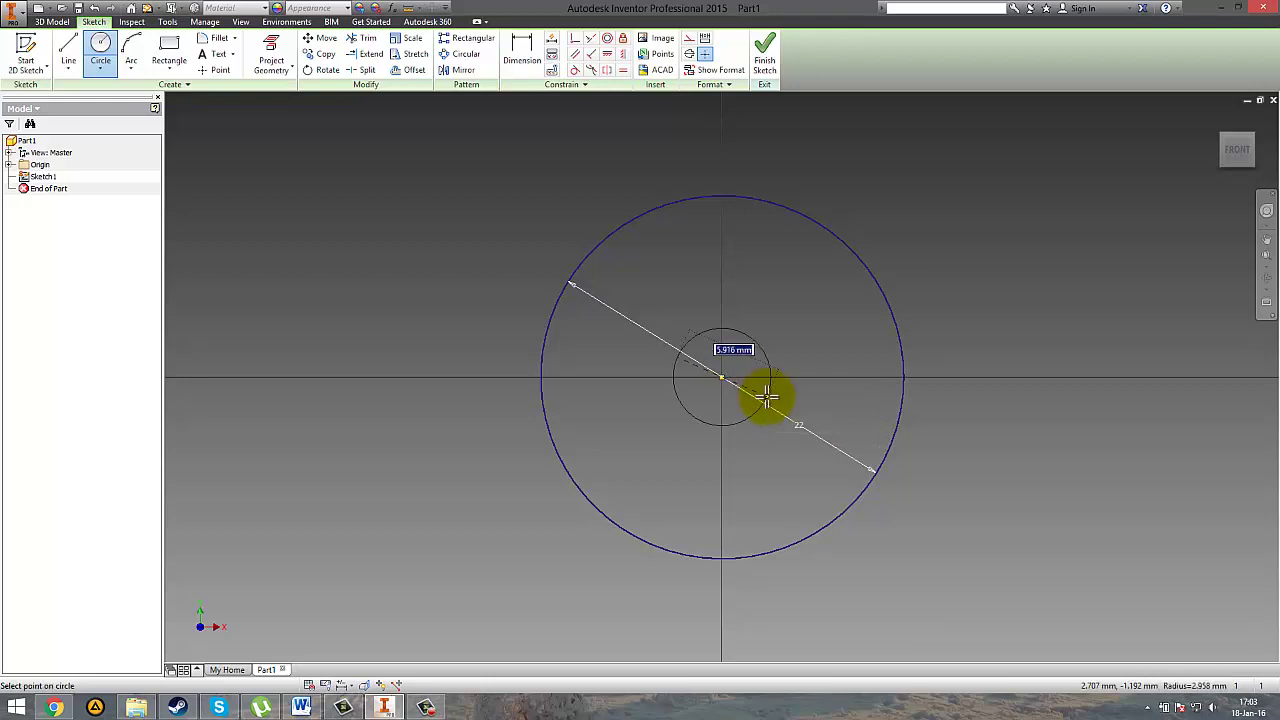
pyautogui.write('20')
pyautogui.press('Return')
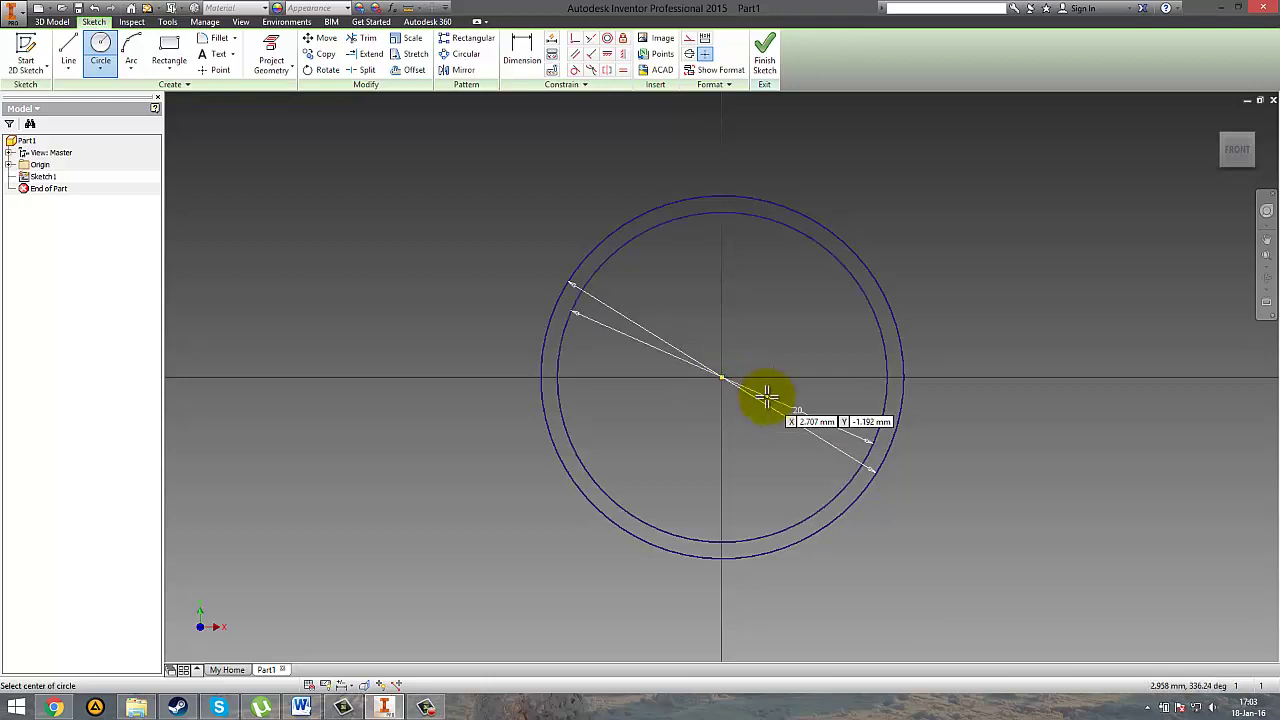
pyautogui.press('Escape')
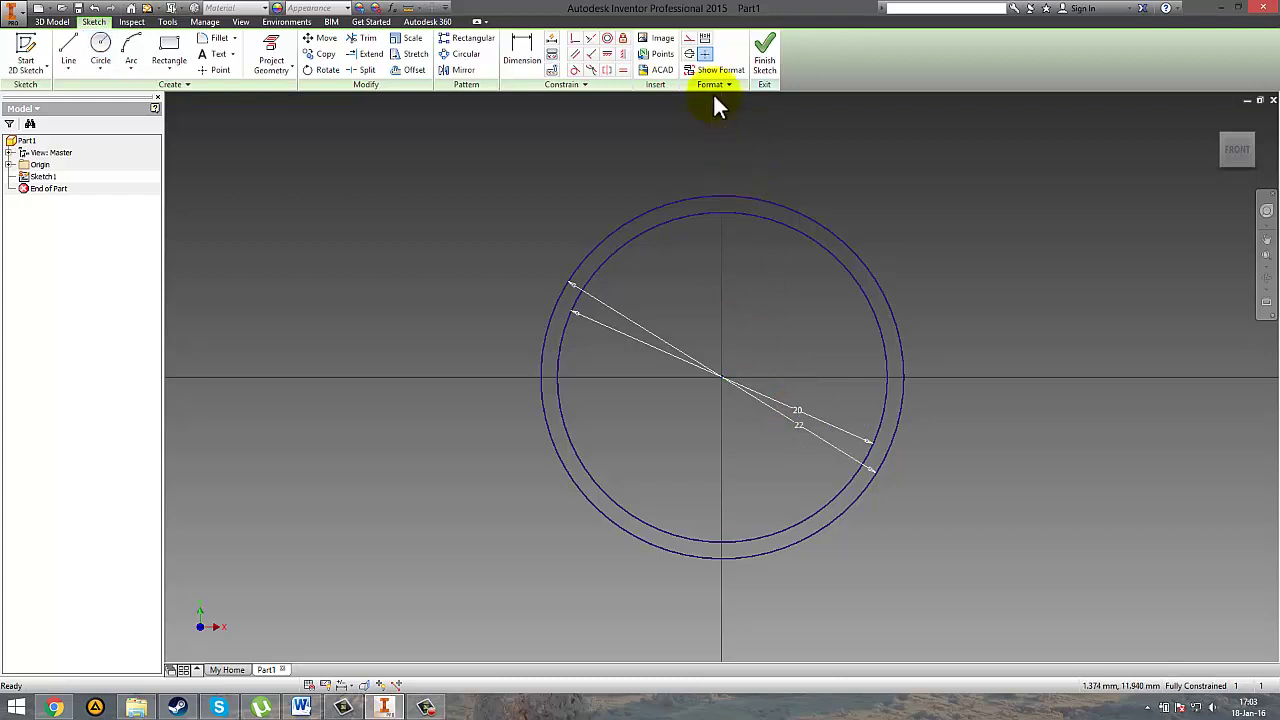
# Step: Delete the diameter dimensions of both concentric circles
pyautogui.click(706, 56)
pyautogui.click(834, 447)
pyautogui.press('Delete')
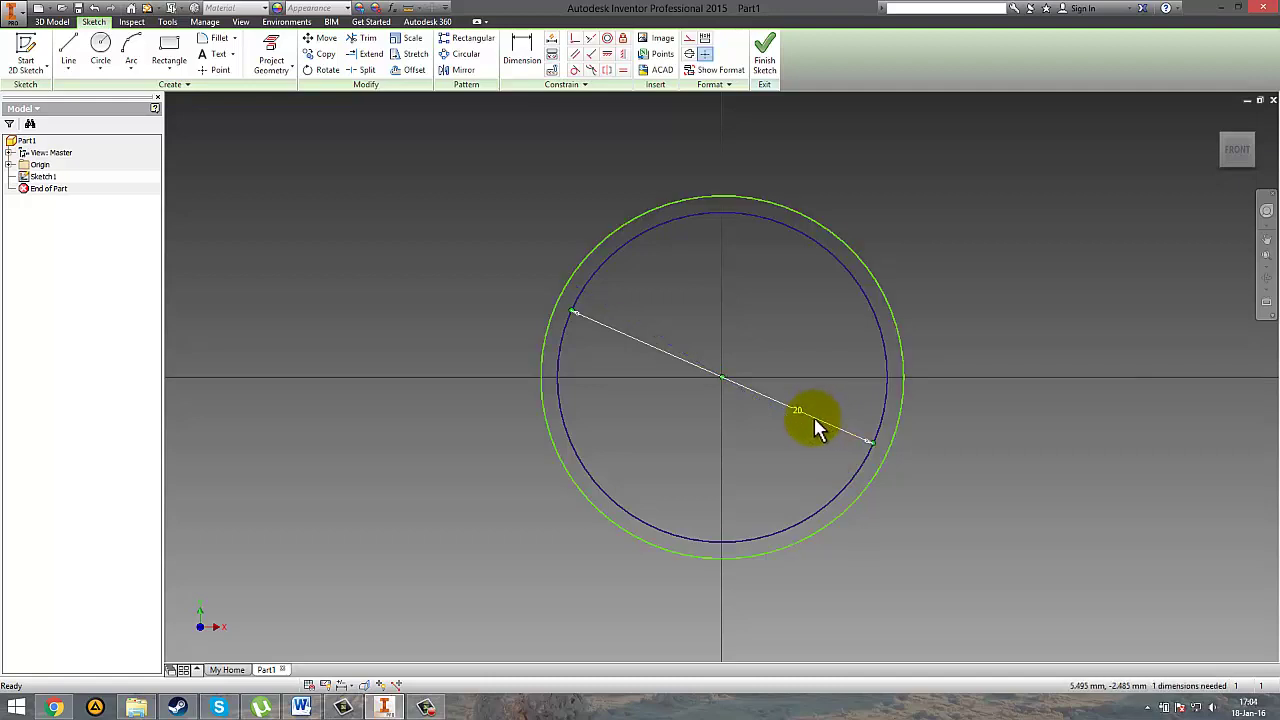
pyautogui.click(811, 415)
pyautogui.press('Delete')
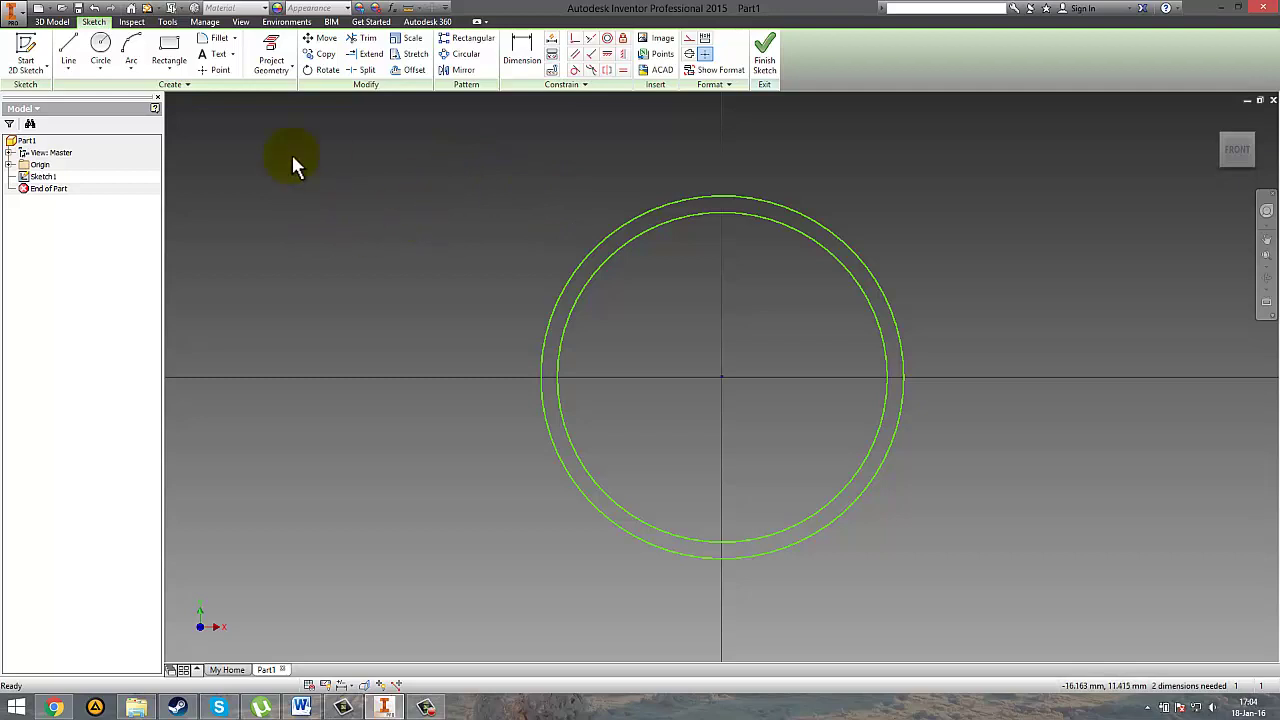
# Step: Draw the side wall from the outer circle's right quadrant: 16 mm down, 1 mm left, and back up to the inner circle's right quadrant
pyautogui.click(68, 50)
pyautogui.moveTo(904, 377); pyautogui.dragTo(780, 306, button='middle')
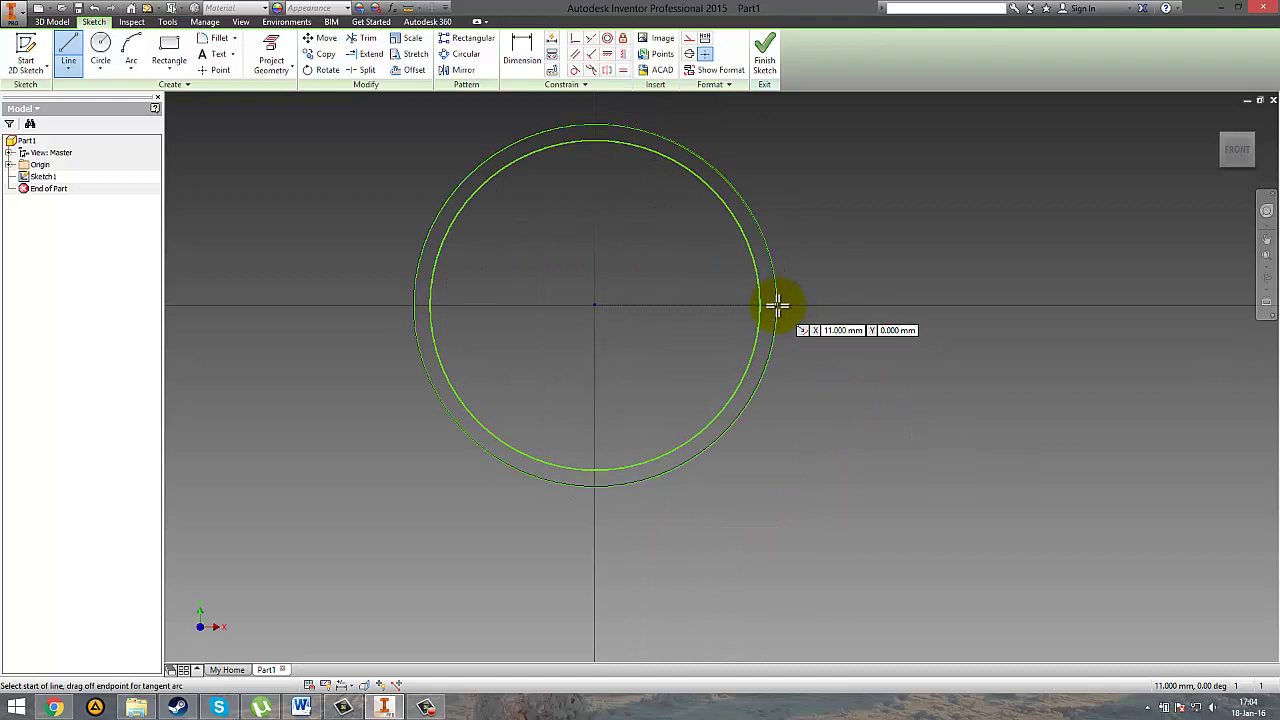
pyautogui.click(777, 305)
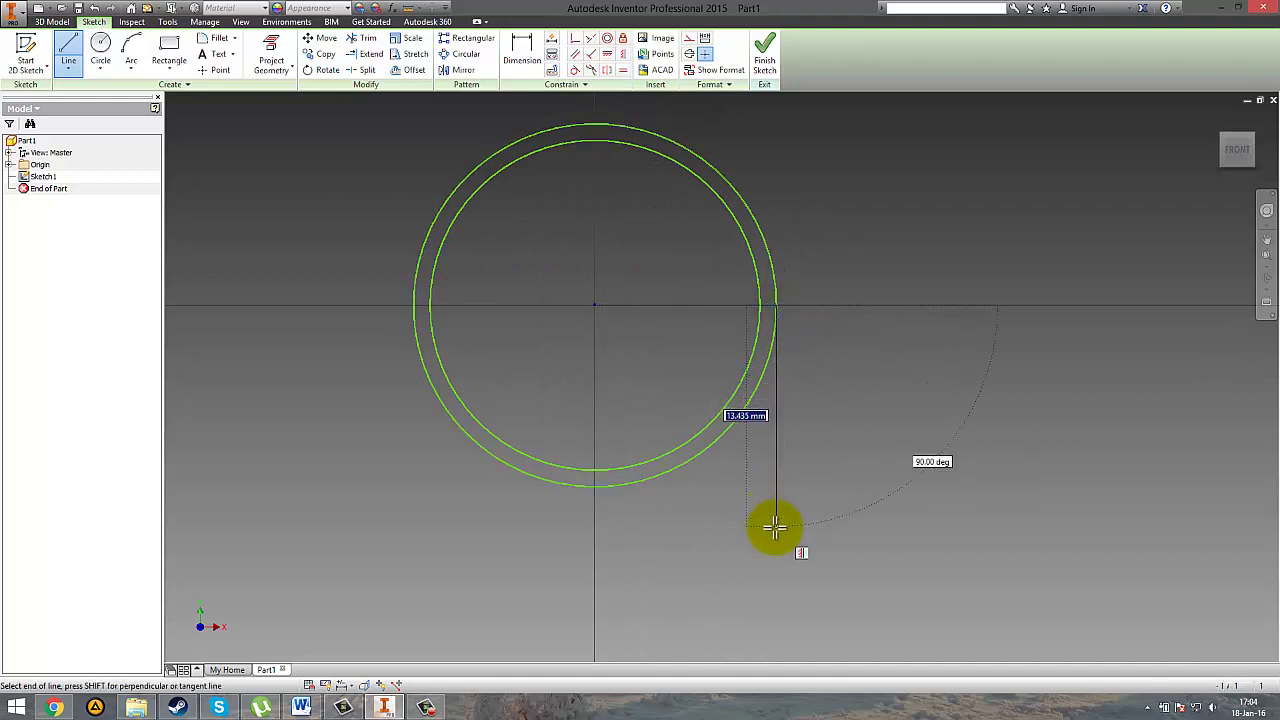
pyautogui.write('16')
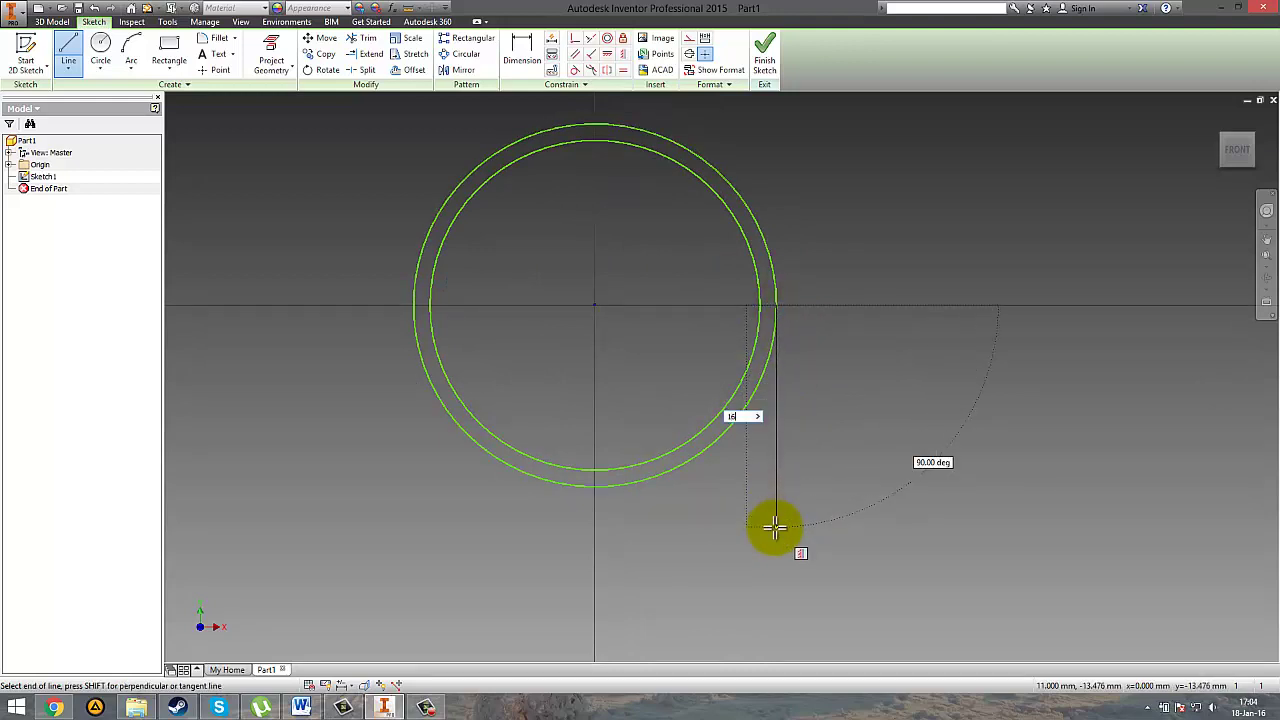
pyautogui.press('Return')
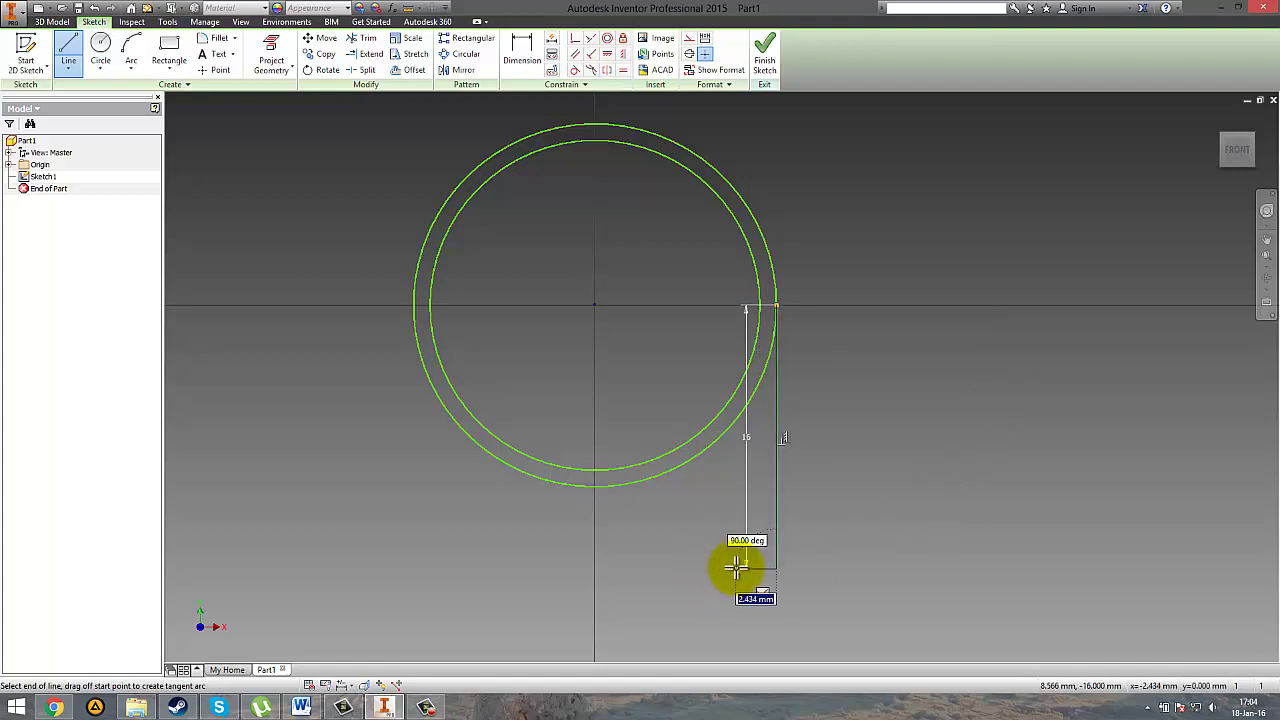
pyautogui.write('1')
pyautogui.press('Return')
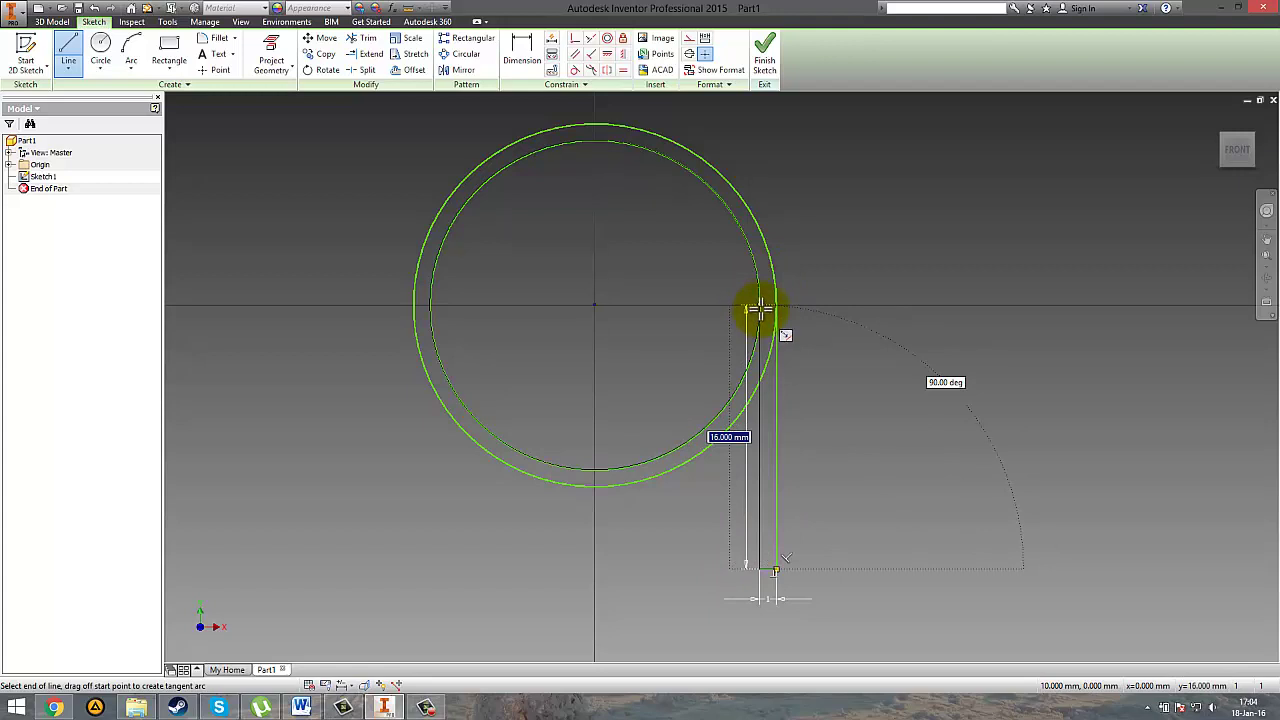
pyautogui.doubleClick(760, 310)
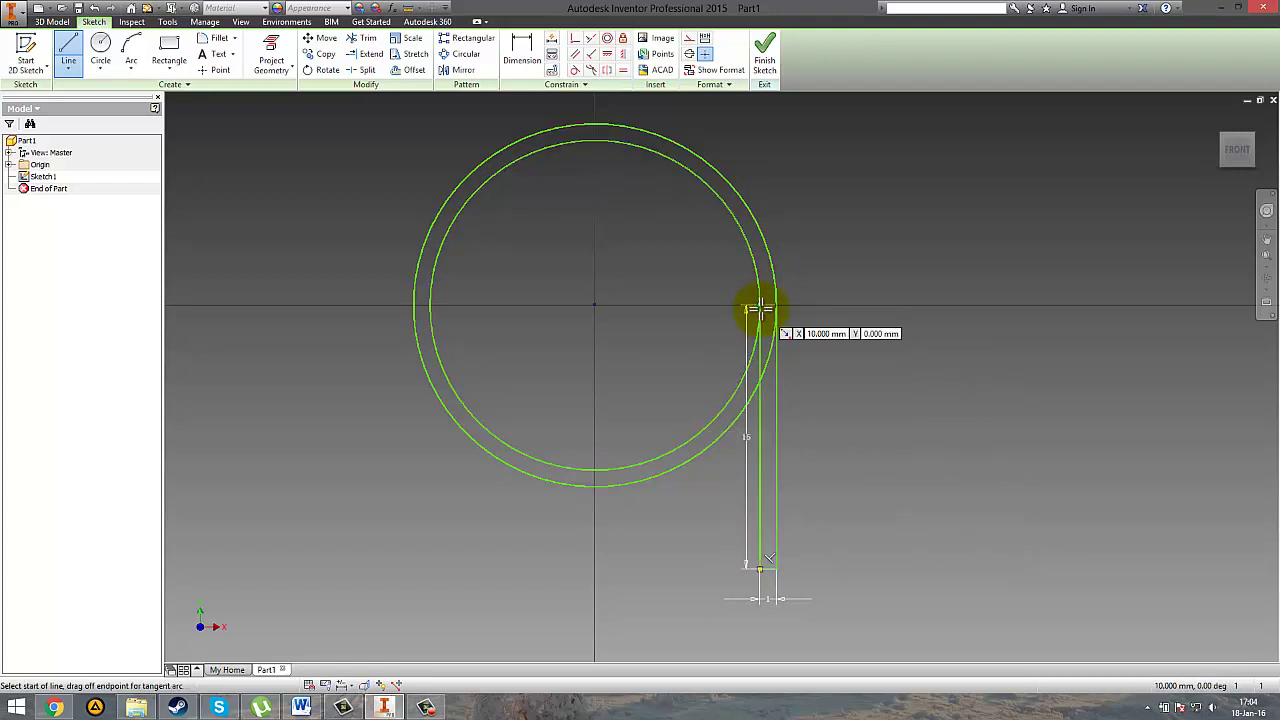
# Step: Draw a chain of lines from the circles' centre: 6 mm up, 5 mm right and 6 mm down
pyautogui.click(594, 304)
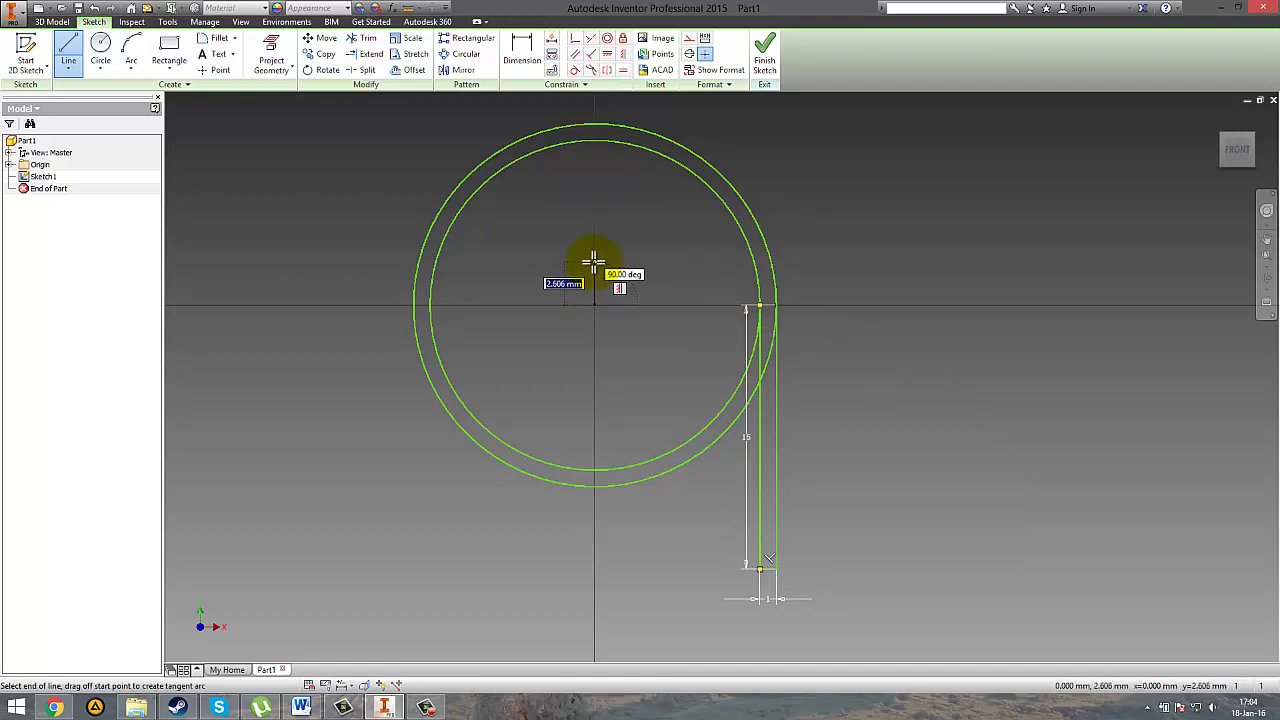
pyautogui.write('6')
pyautogui.press('Return')
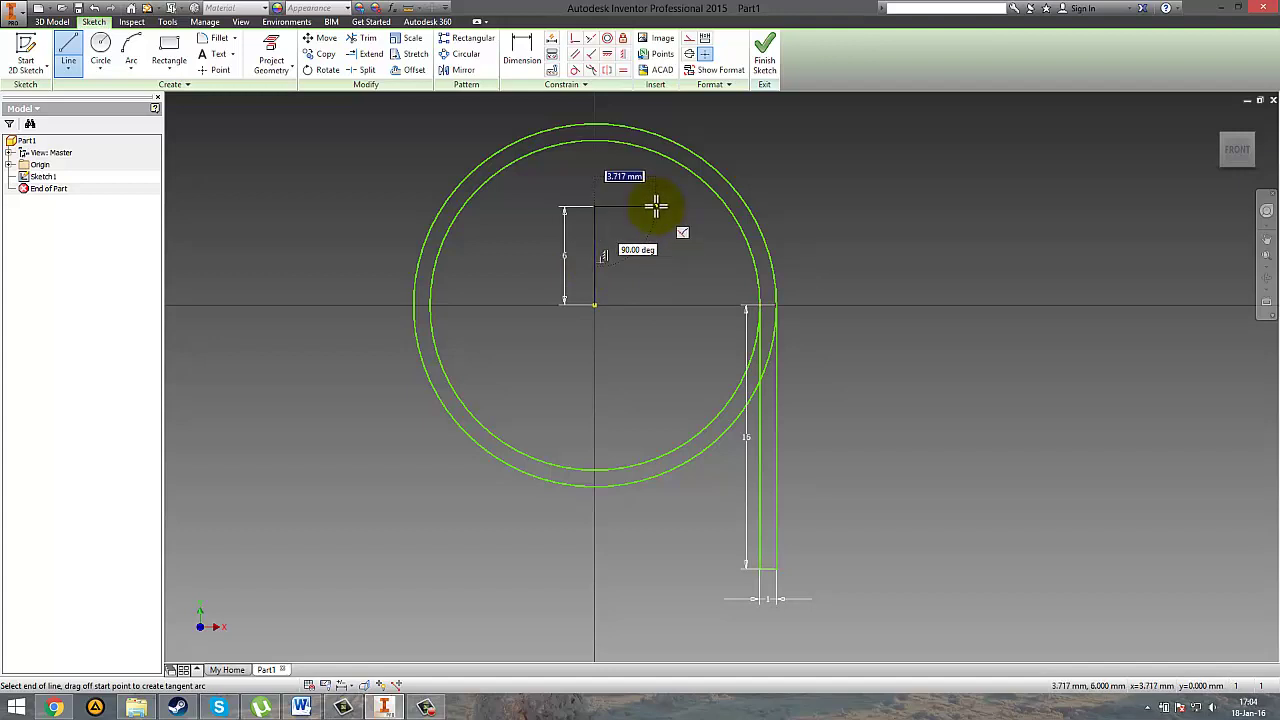
pyautogui.write('5')
pyautogui.press('Return')
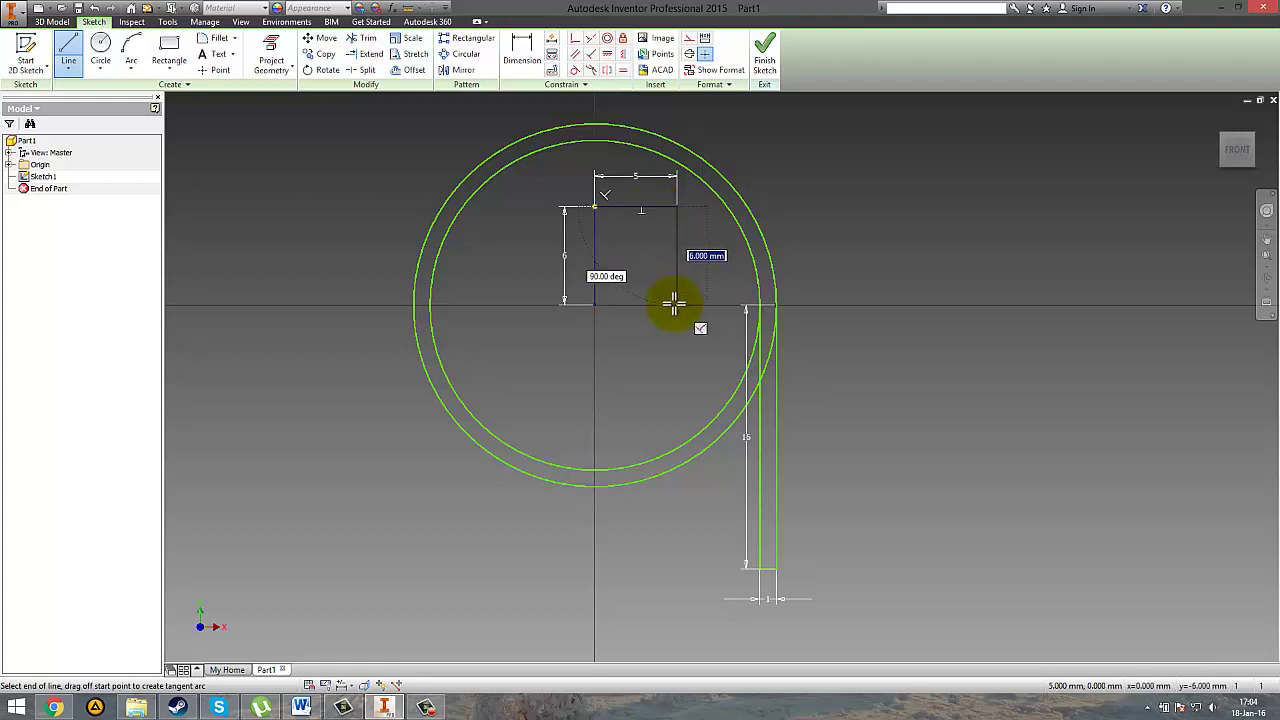
pyautogui.write('6')
pyautogui.press('Return')
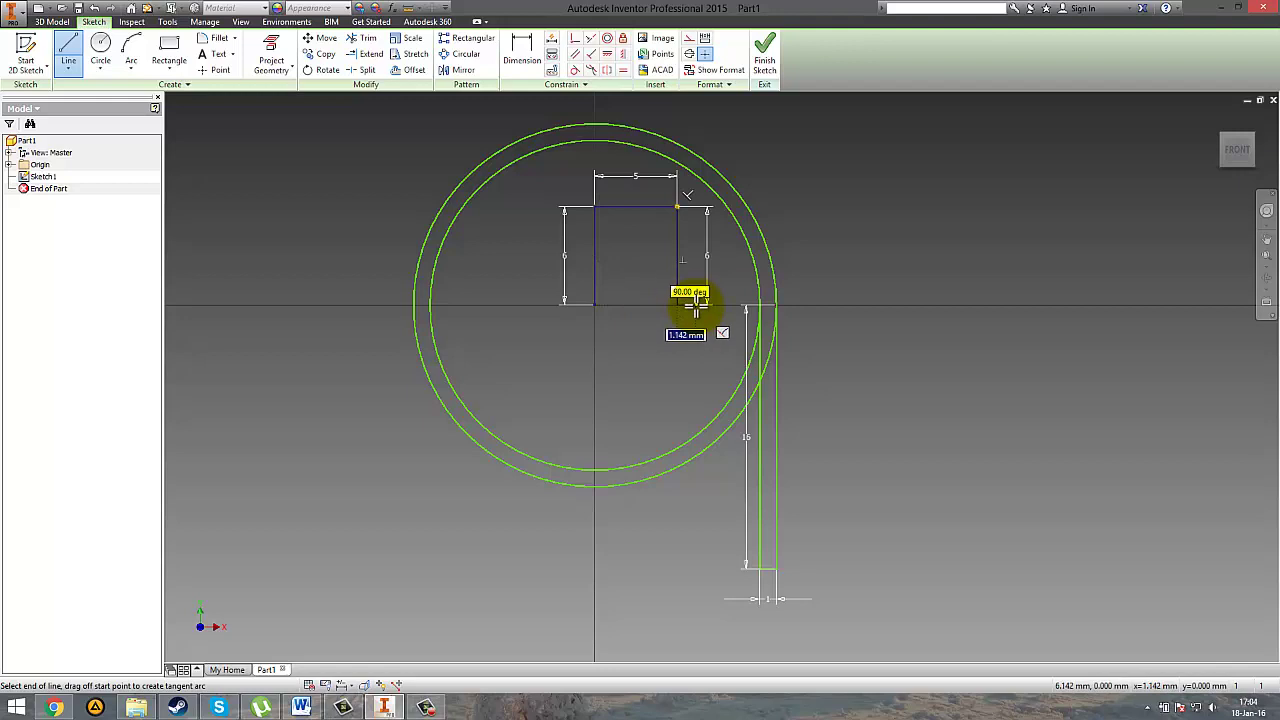
# Step: Continue the chain 1 mm right, 6 mm up and across to the inner circle, and join its upper-left corner vertically to the outer circle's top
pyautogui.write('1')
pyautogui.press('Return')
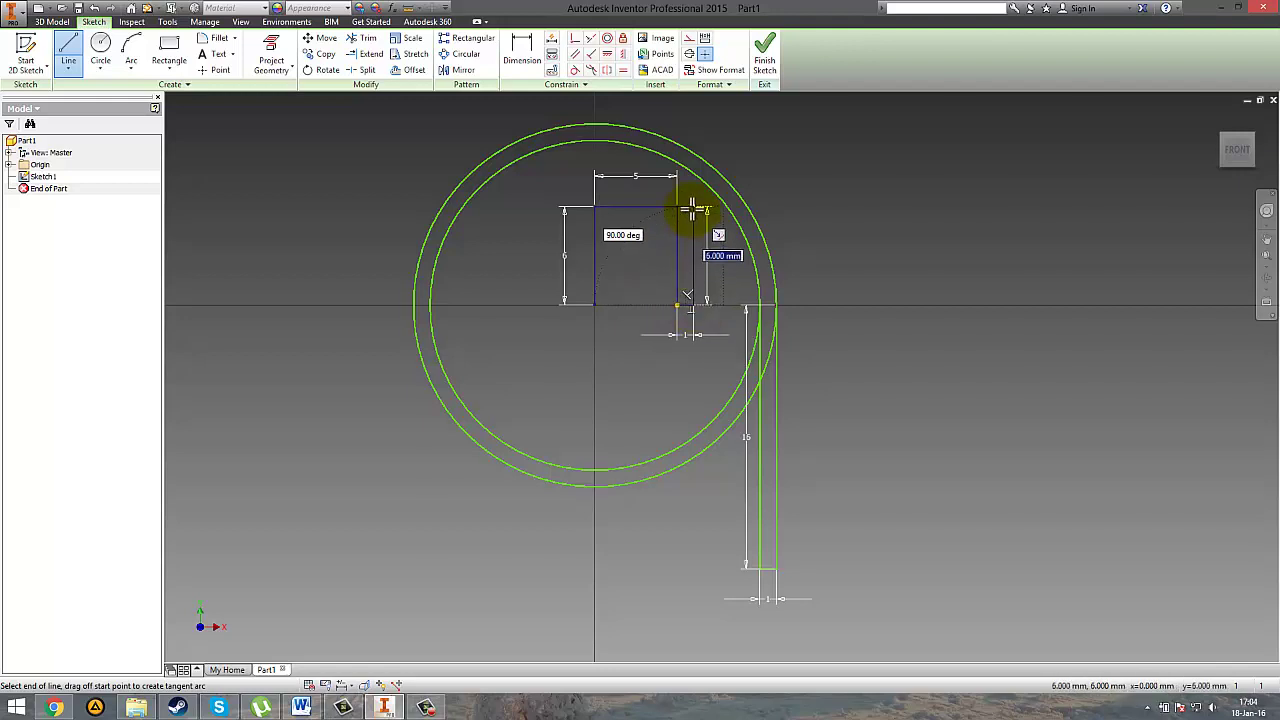
pyautogui.write('6')
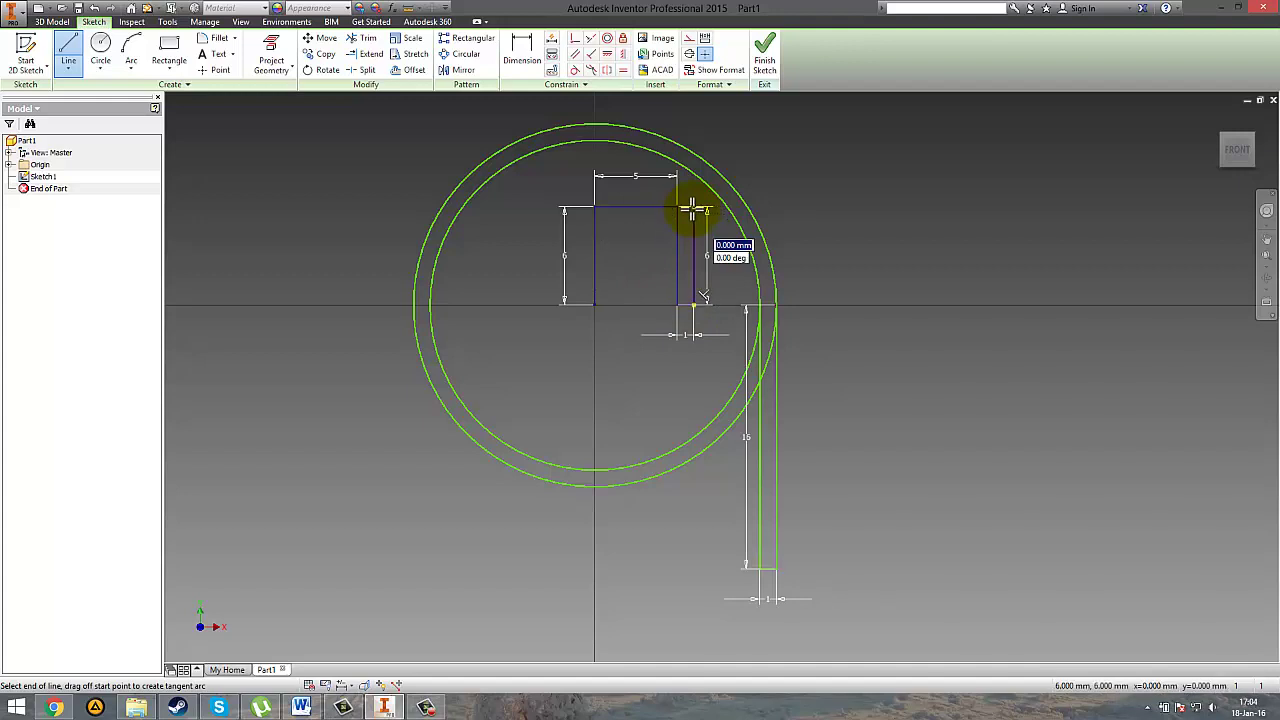
pyautogui.press('Return')
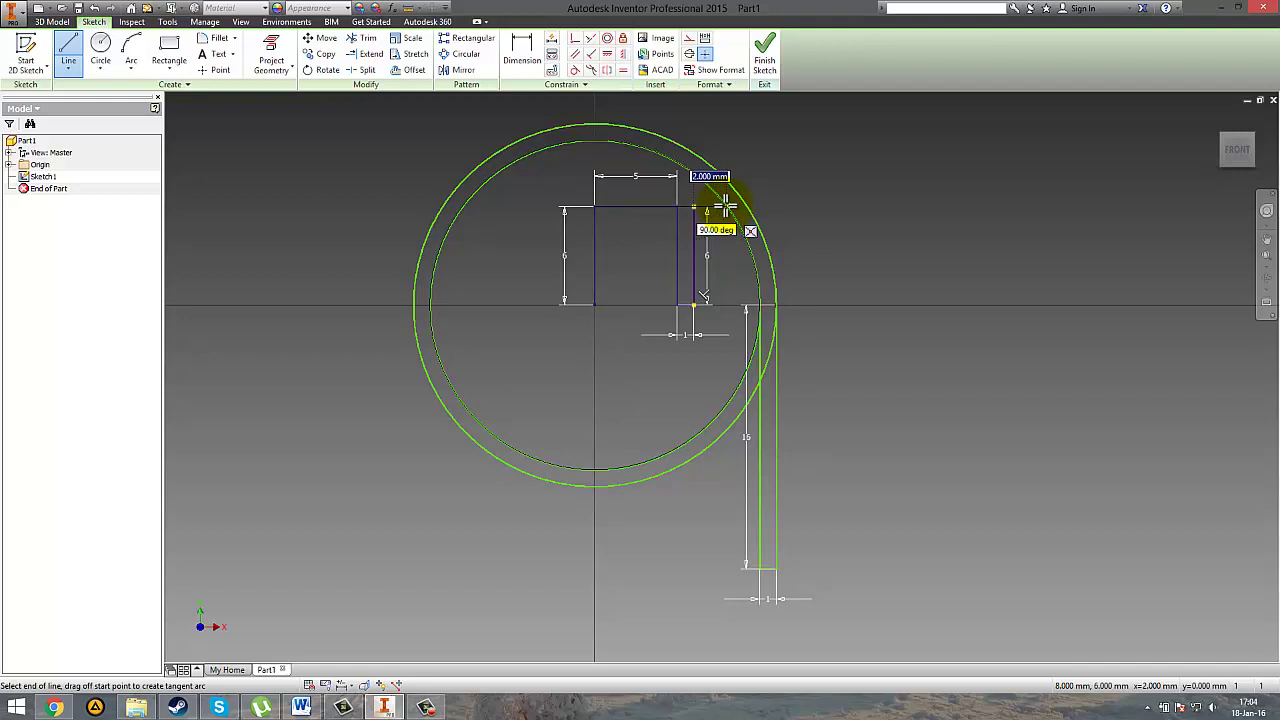
pyautogui.press('Escape')
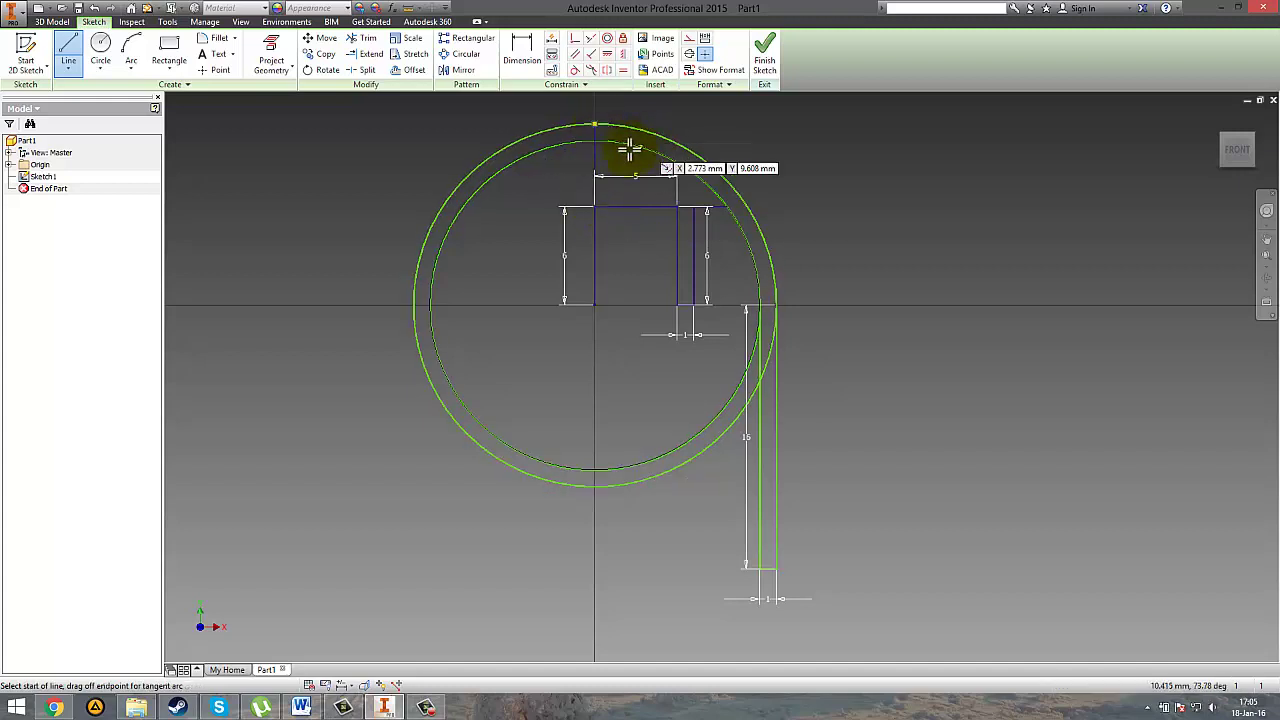
pyautogui.press('Escape')
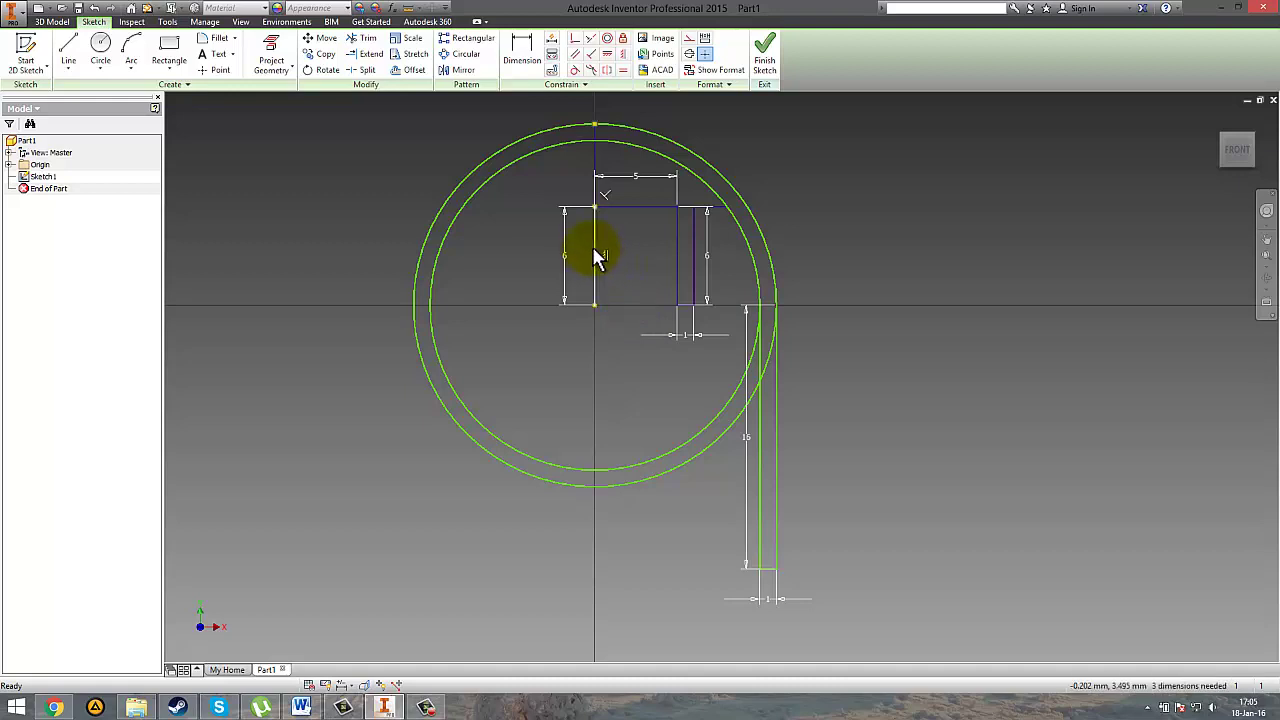
# Step: Delete the vertical line rising from the circles' centre along with its 6 mm dimension
pyautogui.click(595, 257)
pyautogui.press('Delete')
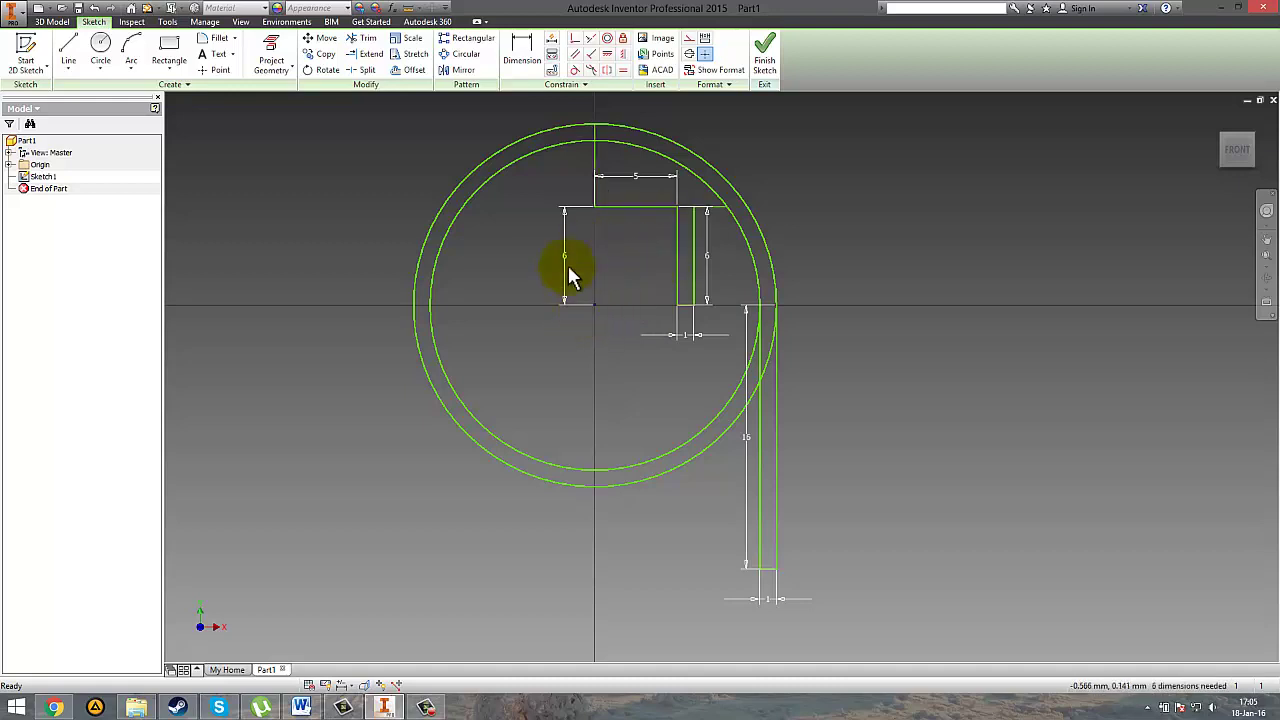
pyautogui.click(563, 250)
pyautogui.press('Delete')
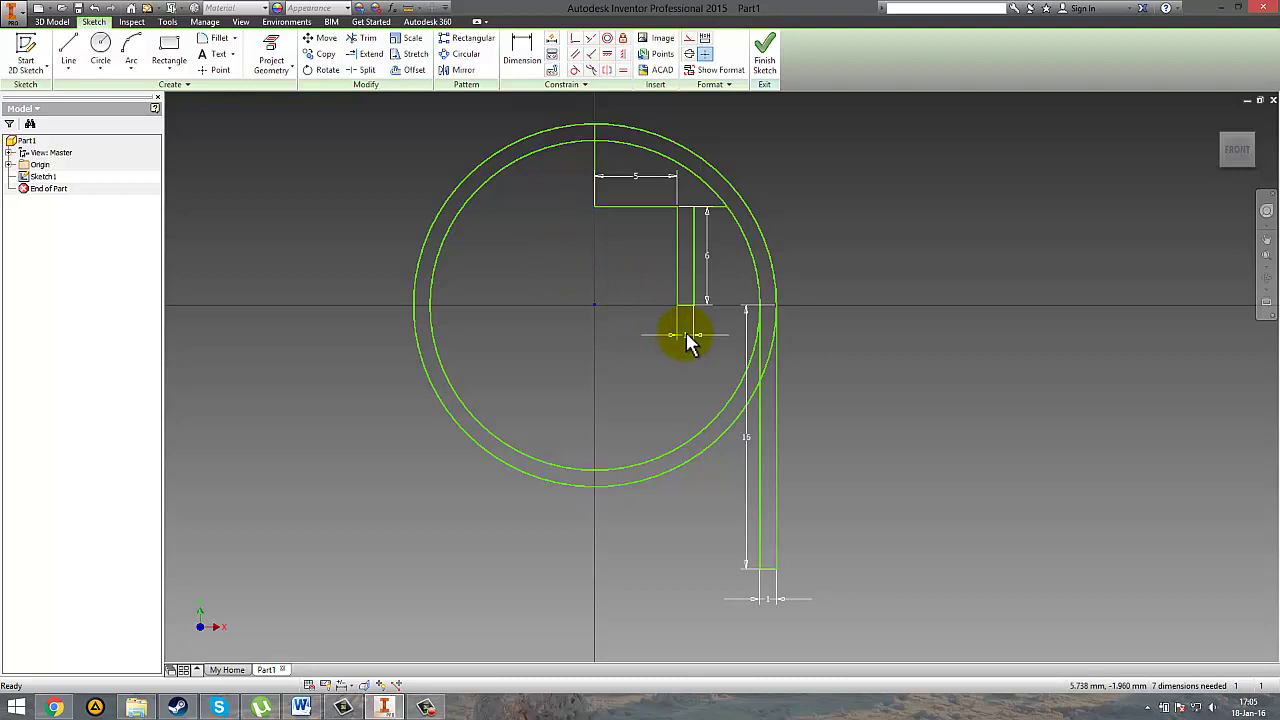
# Step: Delete all remaining dimensions on the inner socket profile and the side wall
pyautogui.click(690, 336)
pyautogui.press('Delete')
pyautogui.click(645, 178)
pyautogui.press('Delete')
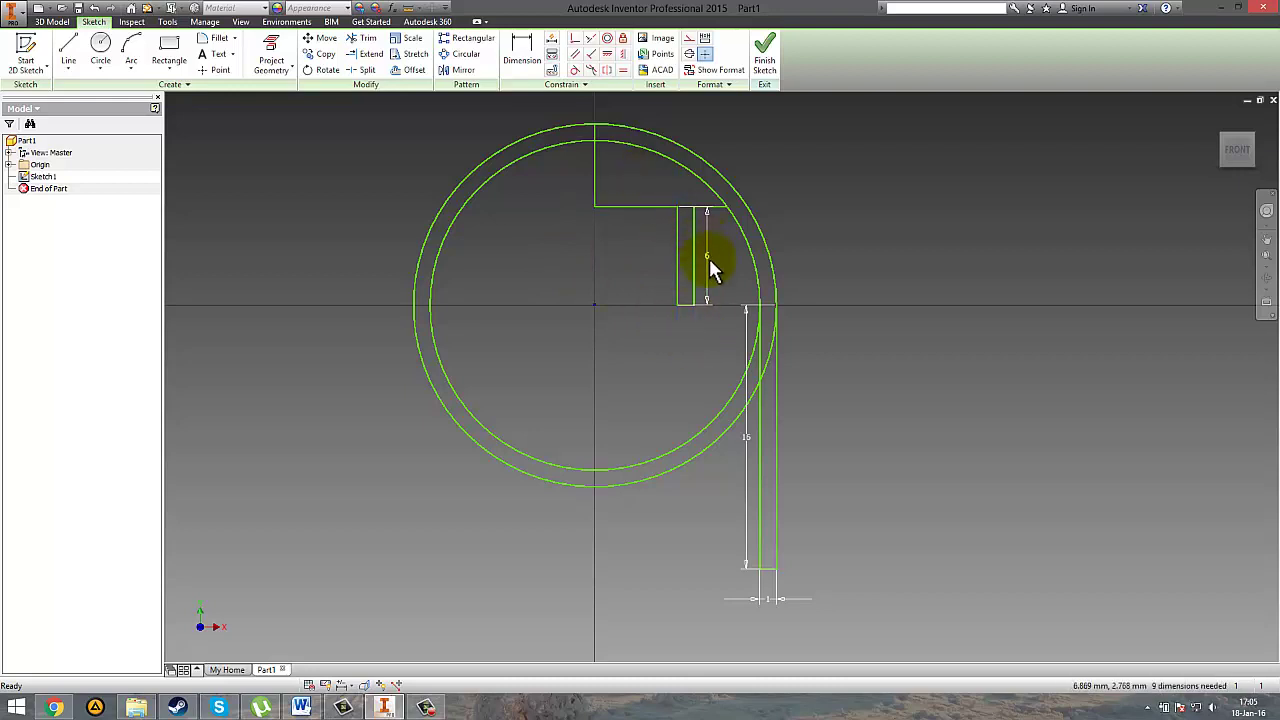
pyautogui.click(709, 258)
pyautogui.press('Delete')
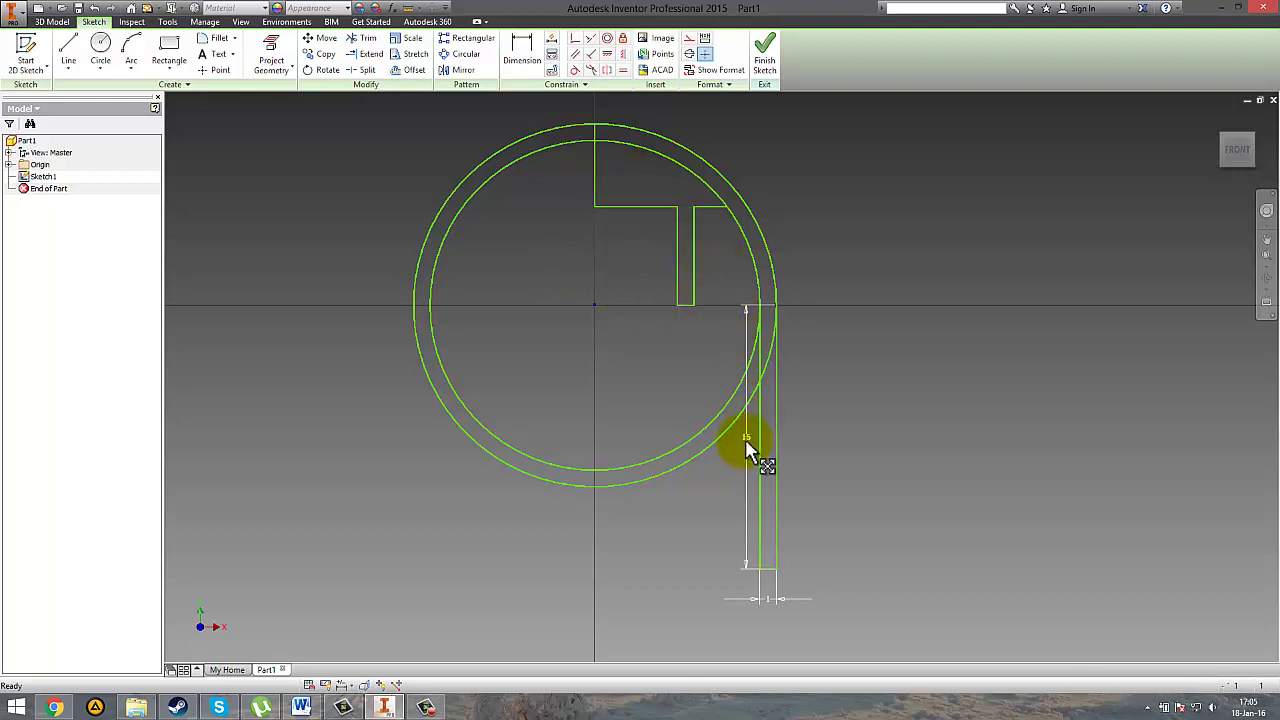
pyautogui.click(745, 439)
pyautogui.press('Delete')
pyautogui.click(742, 597)
pyautogui.press('Delete')
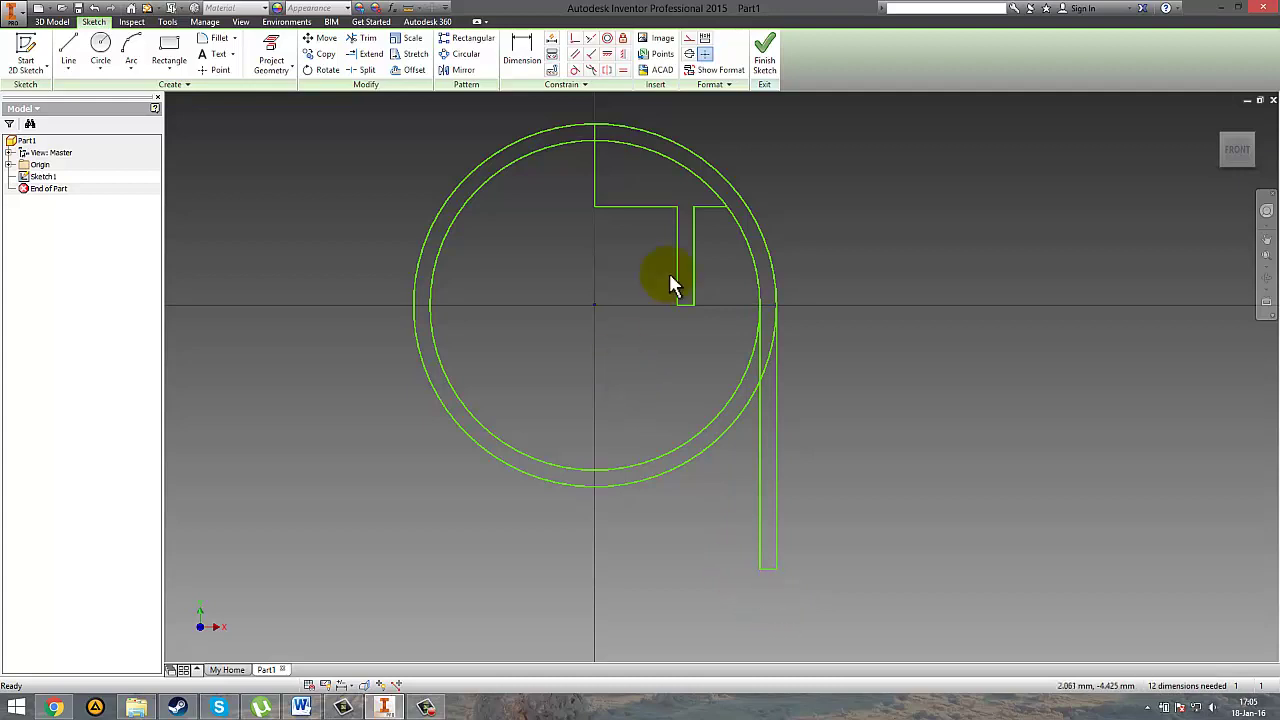
pyautogui.scroll(3, 737, 287)
pyautogui.scroll(-5, 705, 248)
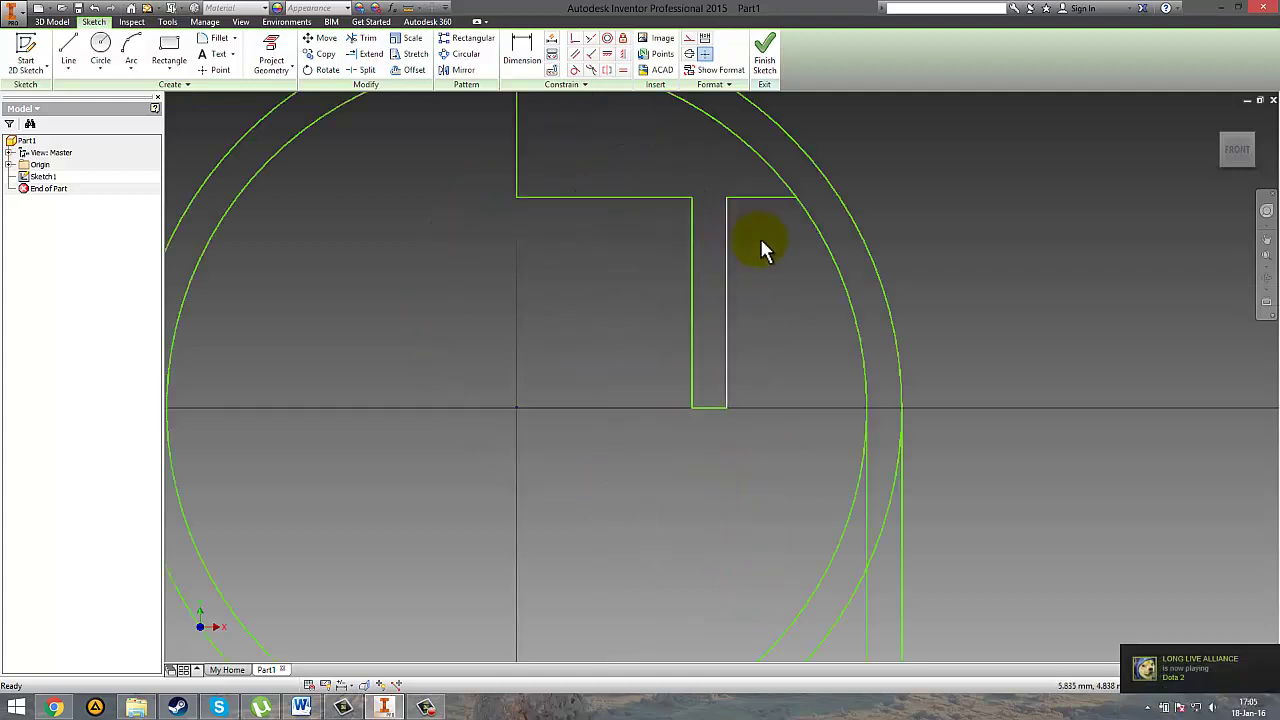
pyautogui.scroll(-3, 688, 300)
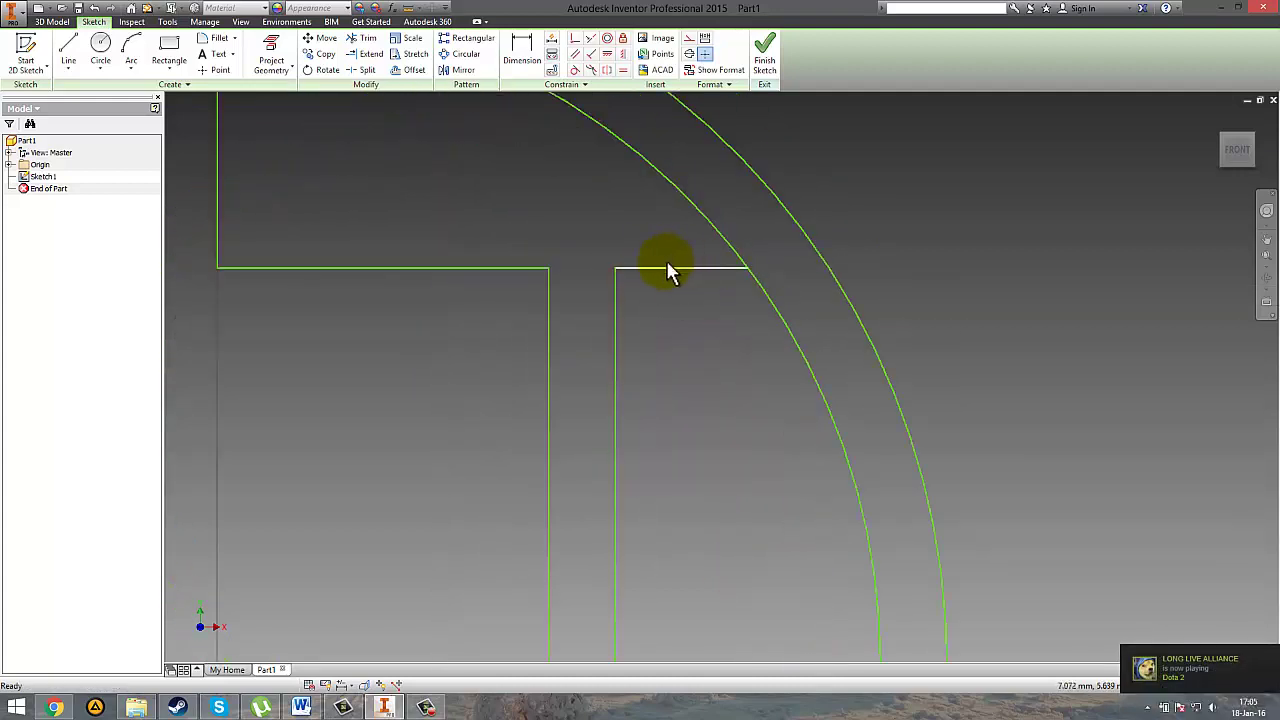
# Step: Draw a circle centred on the midpoint of the short horizontal line near the inner circle, through its endpoint, and delete that line
pyautogui.click(100, 47)
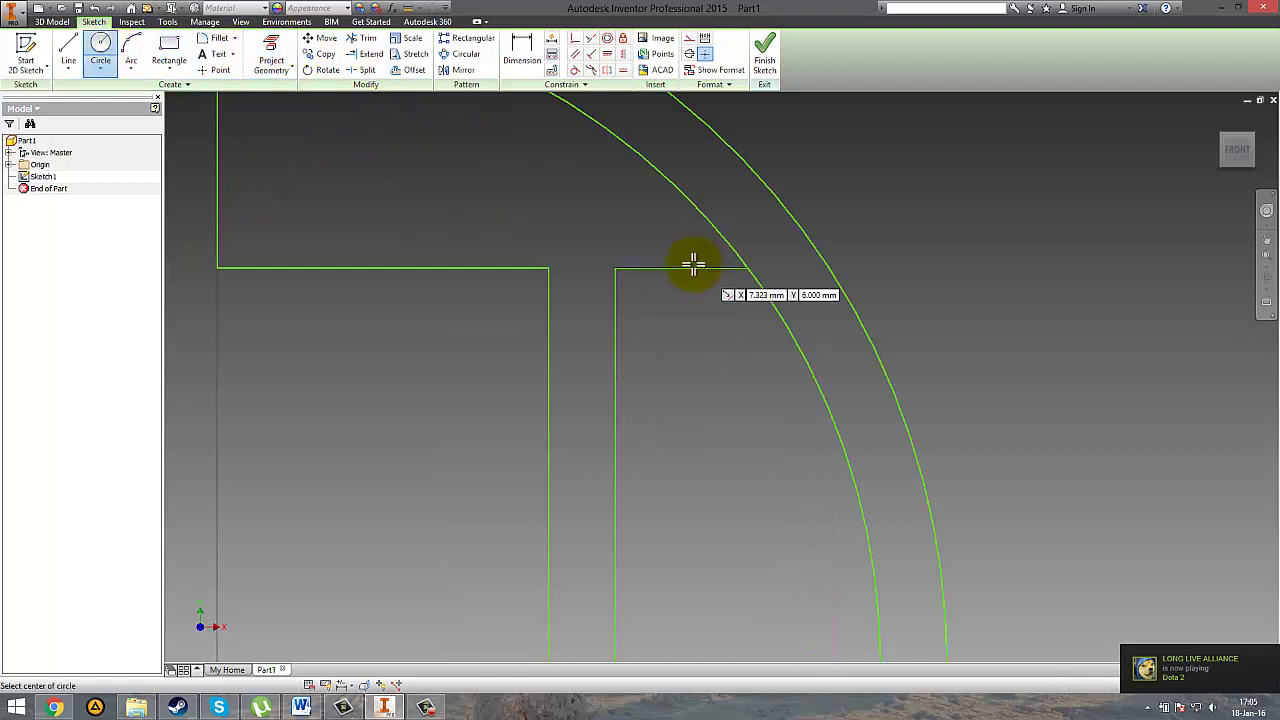
pyautogui.click(684, 270)
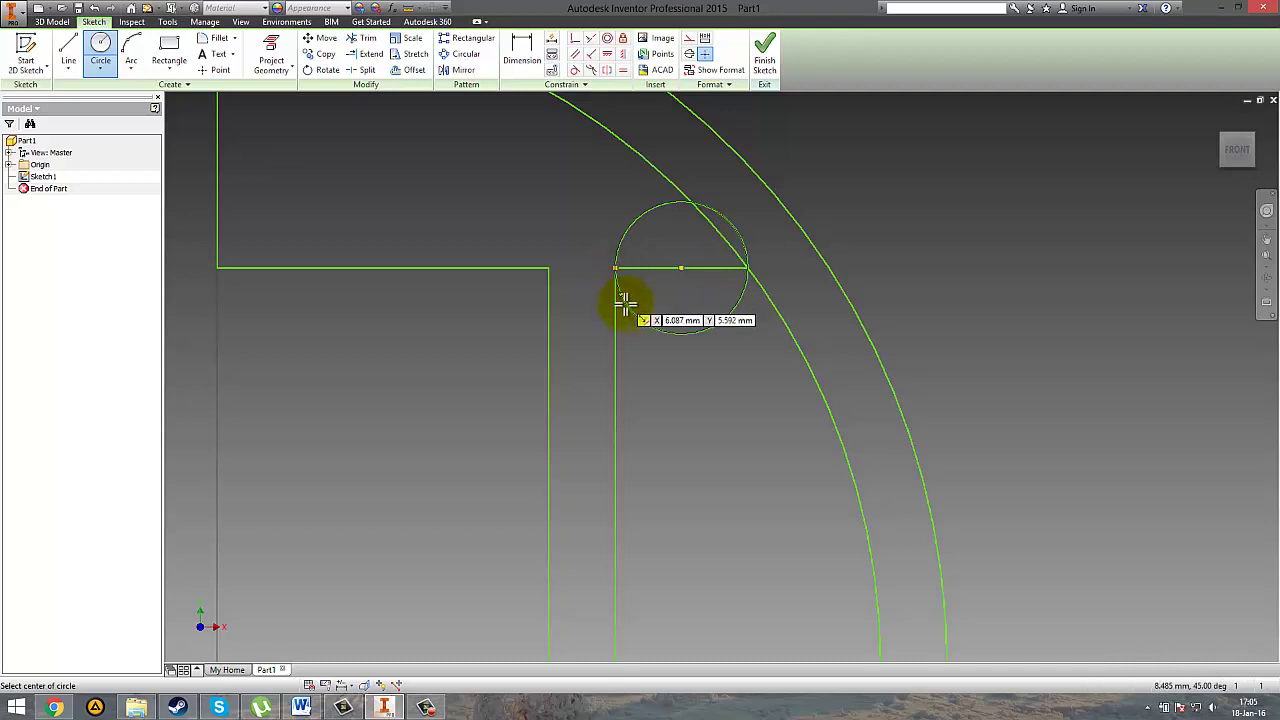
pyautogui.click(720, 318)
pyautogui.press('Escape')
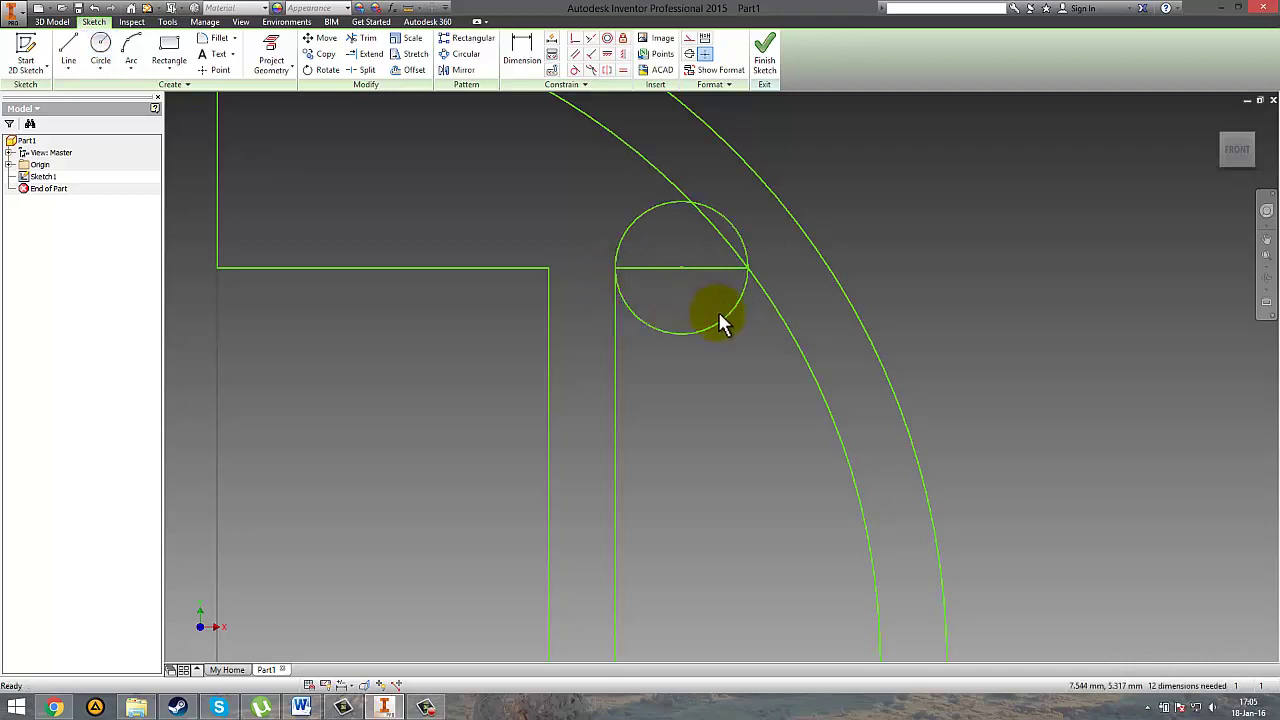
pyautogui.click(676, 268)
pyautogui.press('Delete')
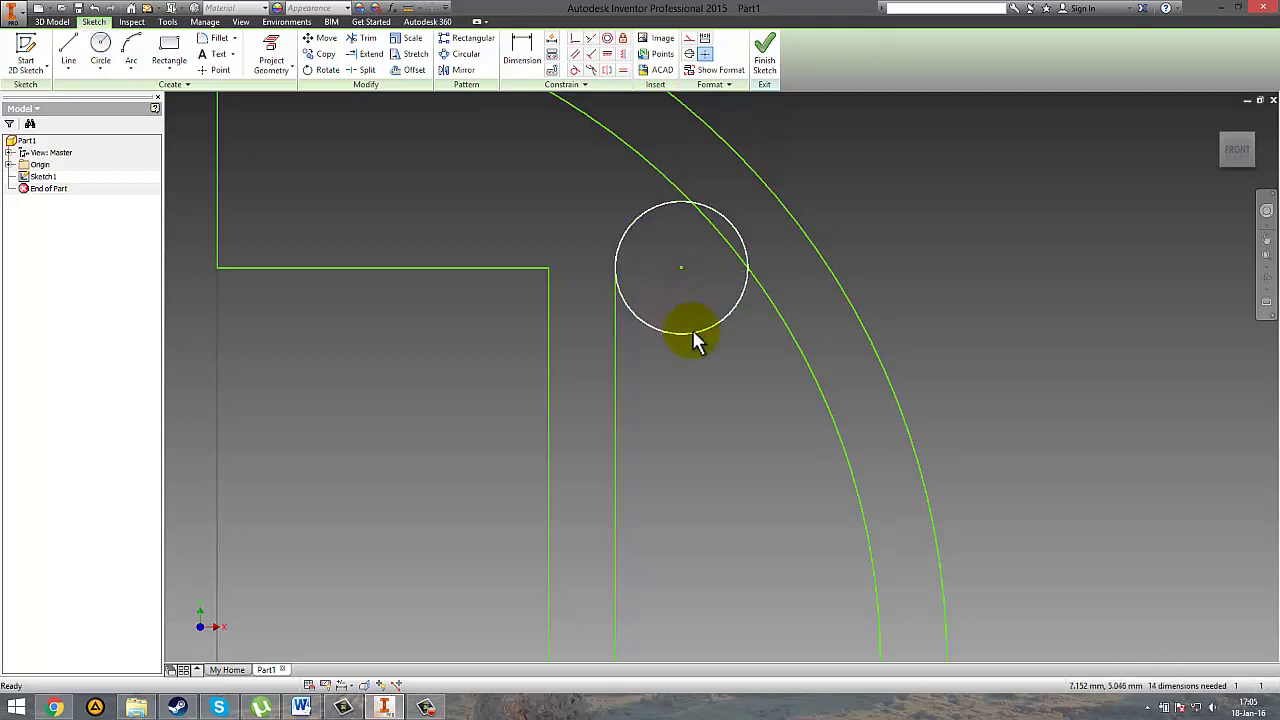
# Step: Trim both large circles to upper-right arcs, the small circle to its upper arc, and the inner arc between the small circle and vertical line
pyautogui.scroll(5, 694, 337)
pyautogui.scroll(-6, 694, 337)
pyautogui.scroll(-3, 693, 331)
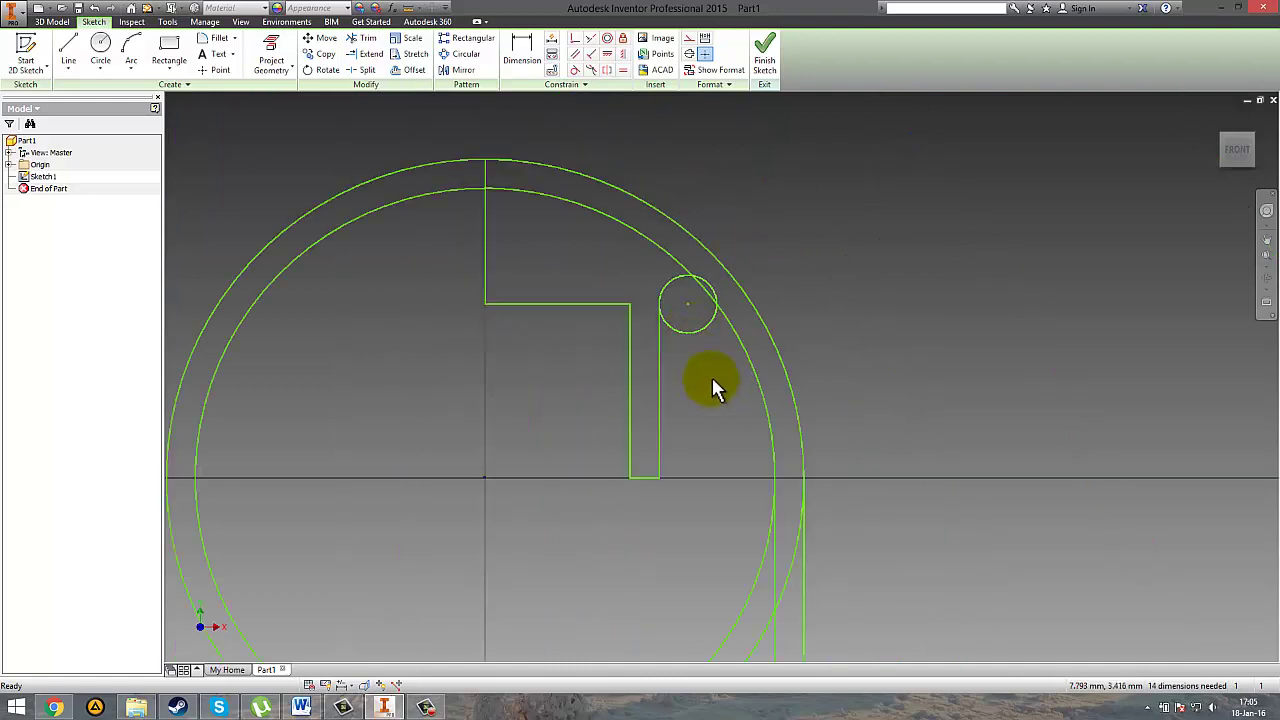
pyautogui.scroll(-3, 712, 378)
pyautogui.moveTo(706, 398); pyautogui.dragTo(667, 295, button='middle')
pyautogui.scroll(-2, 667, 296)
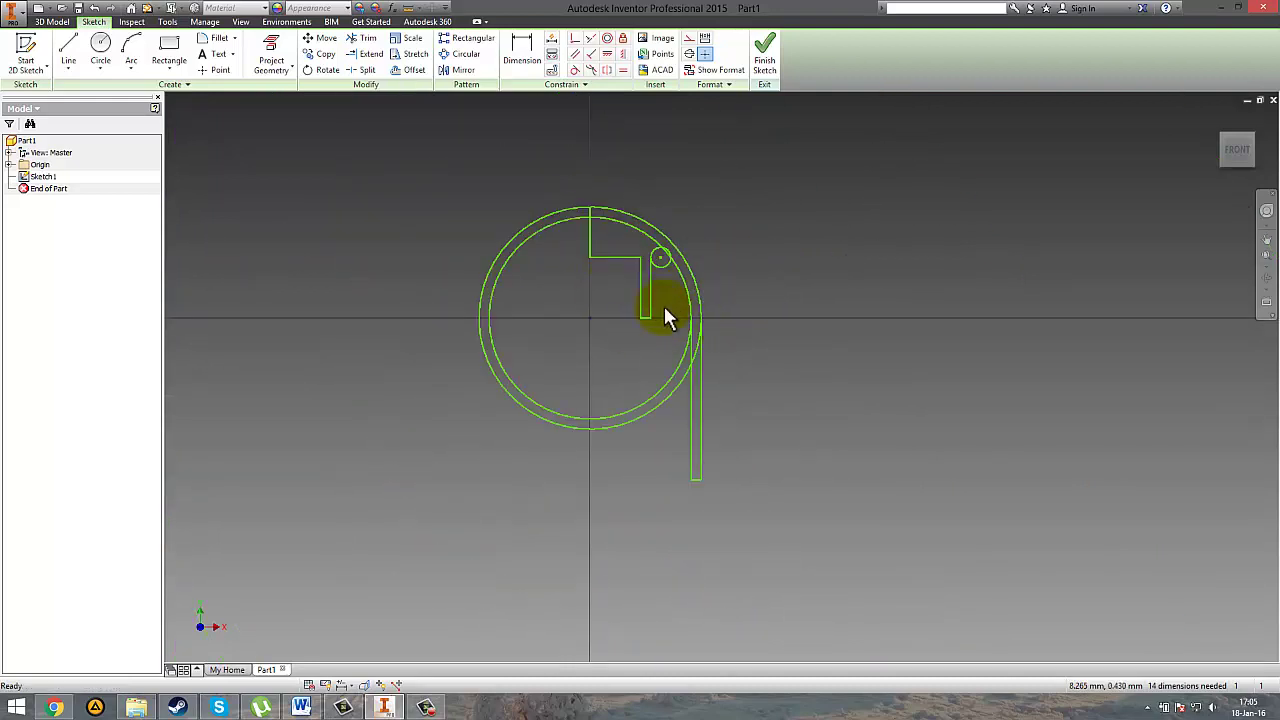
pyautogui.click(360, 44)
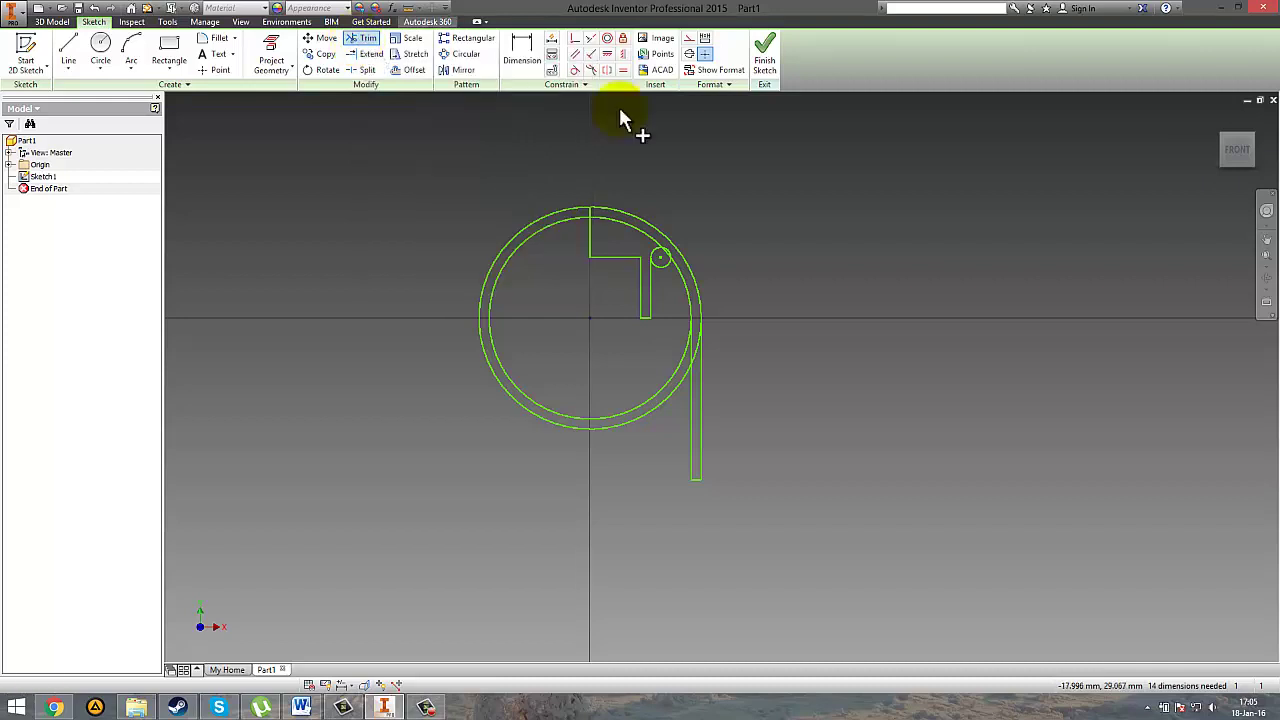
pyautogui.click(697, 362)
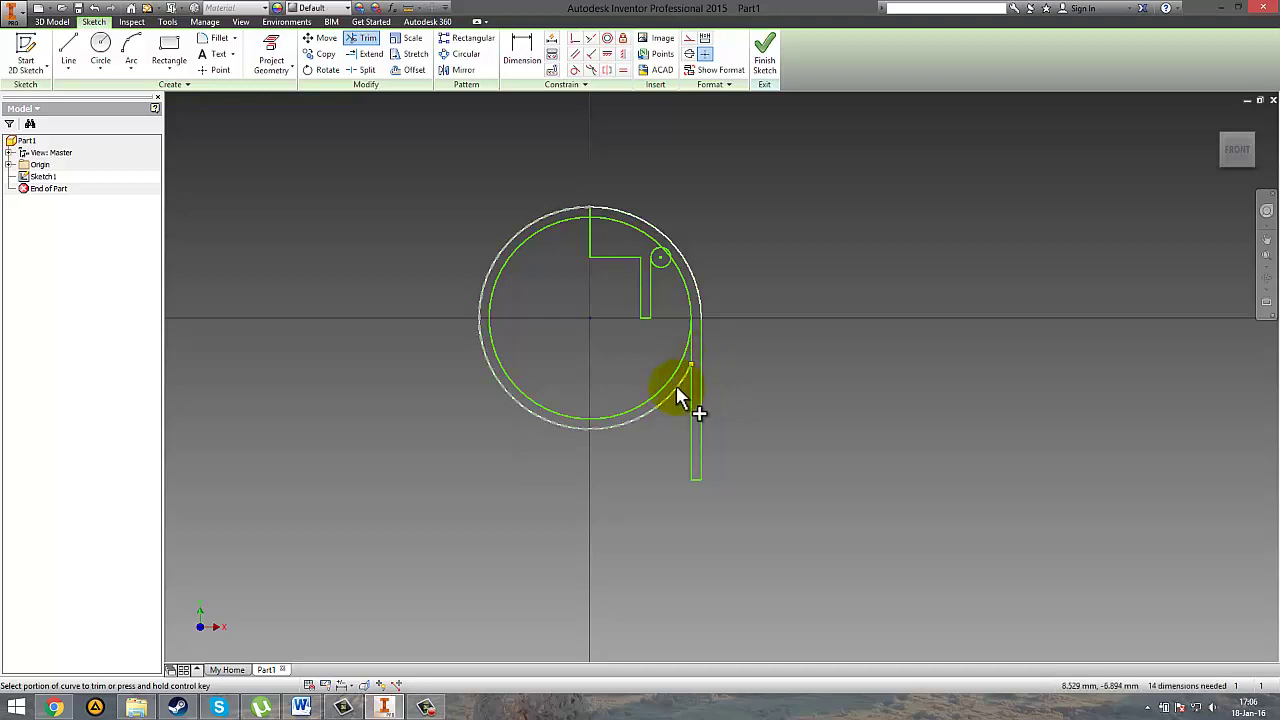
pyautogui.click(677, 390)
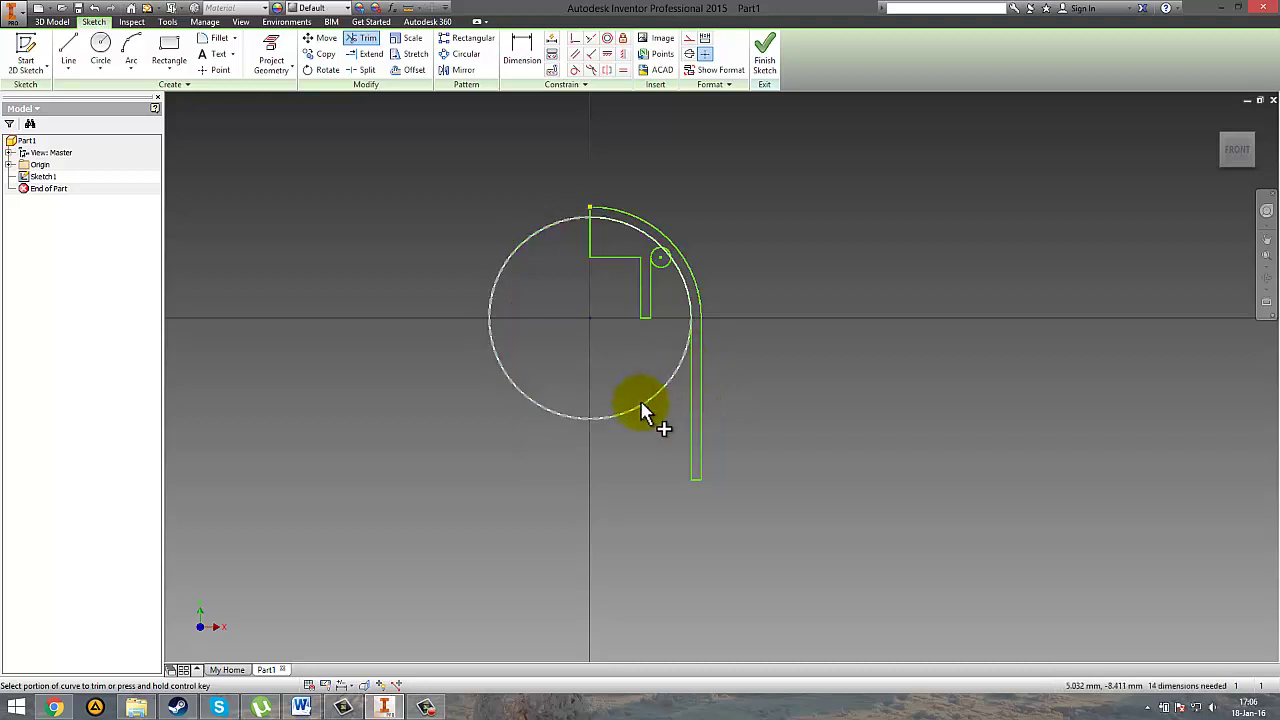
pyautogui.click(641, 404)
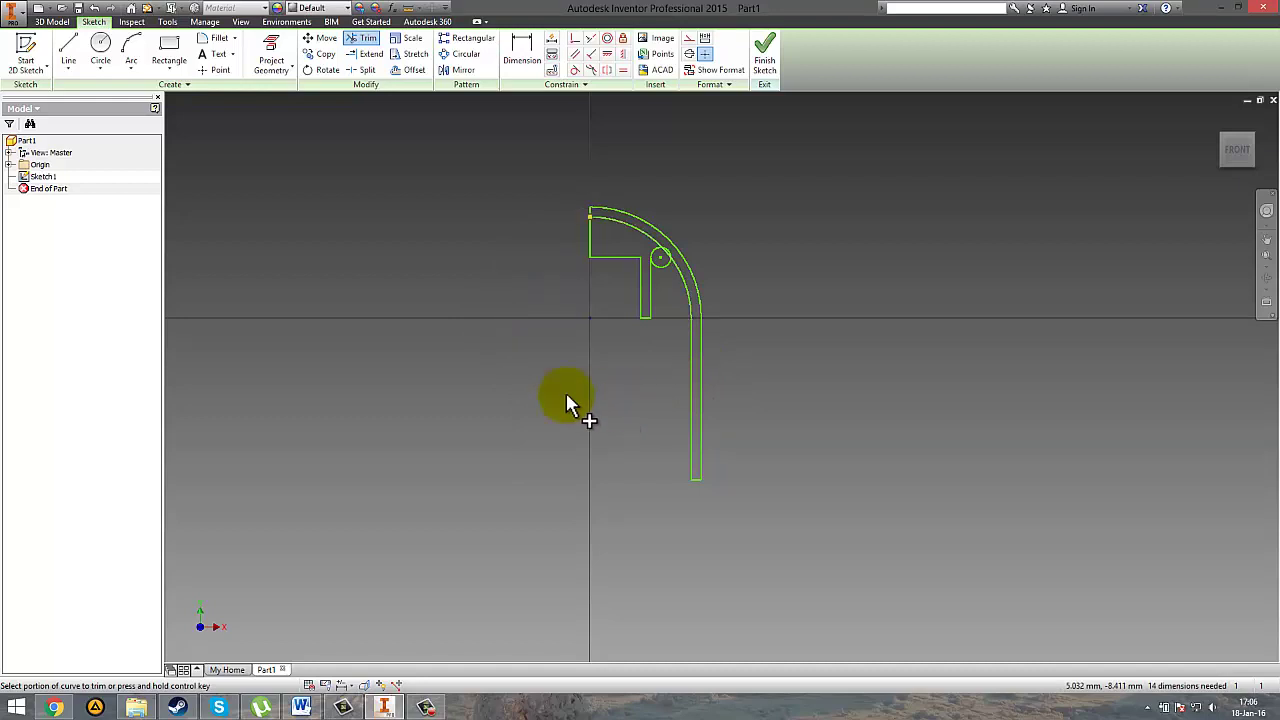
pyautogui.click(664, 262)
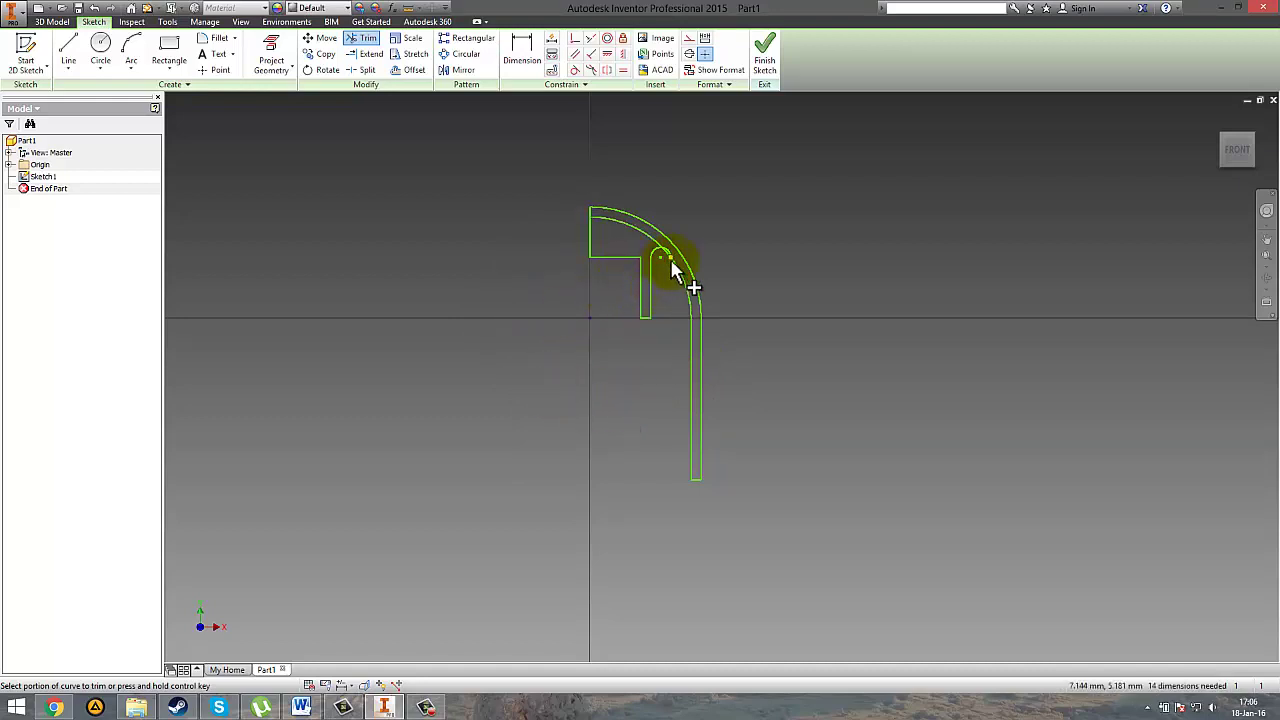
pyautogui.click(628, 227)
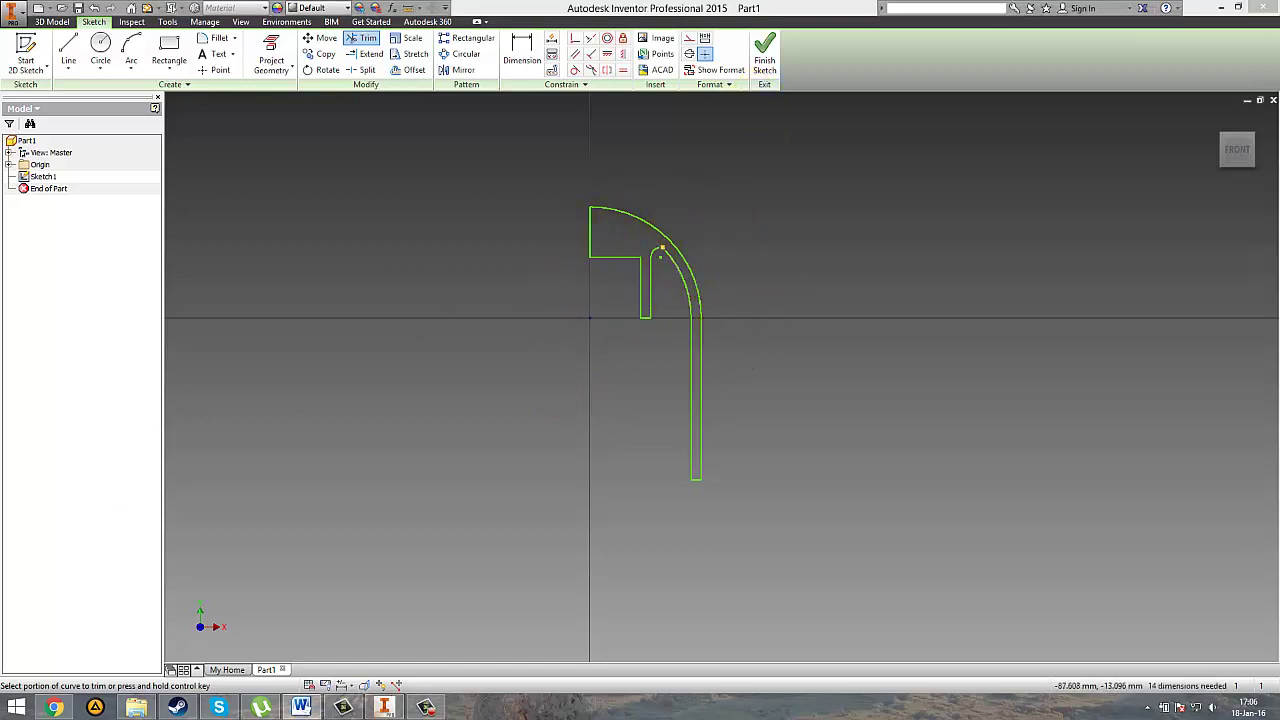
# Step: Finish the sketch and revolve the closed profile a full turn about its short vertical line at the dome's centre
pyautogui.moveTo(0, 203); pyautogui.dragTo(280, 55)
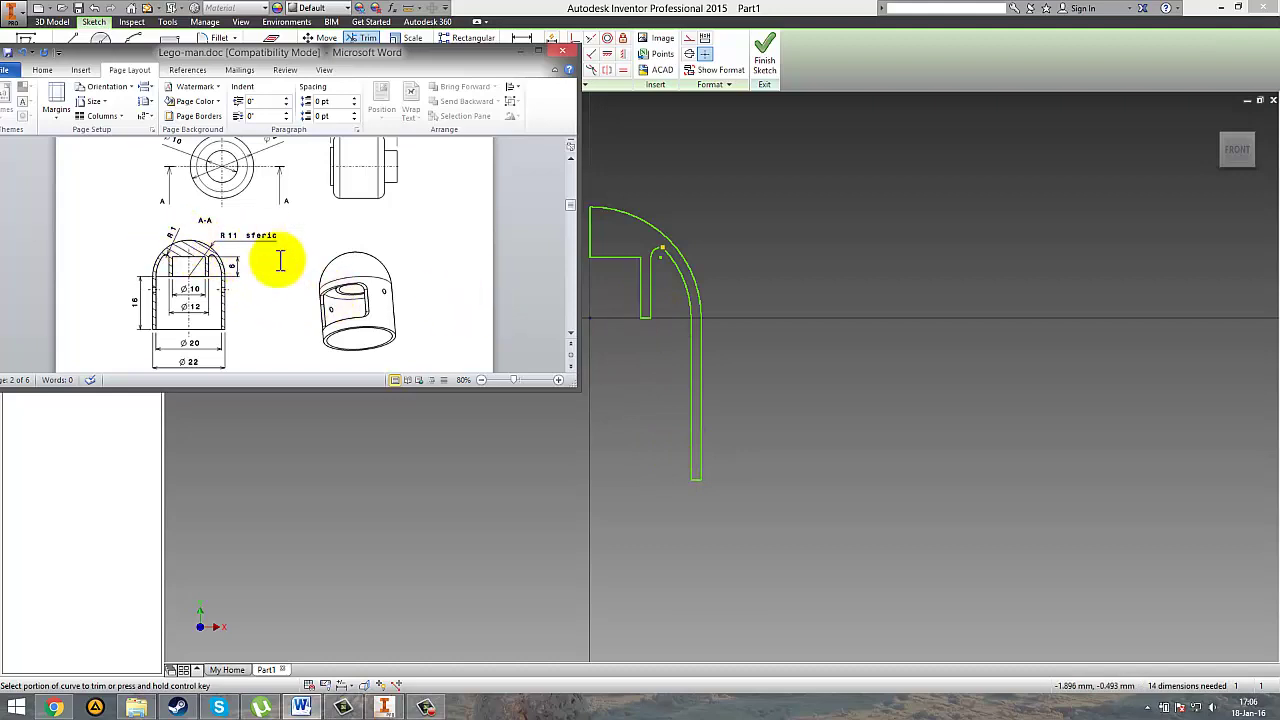
pyautogui.click(521, 51)
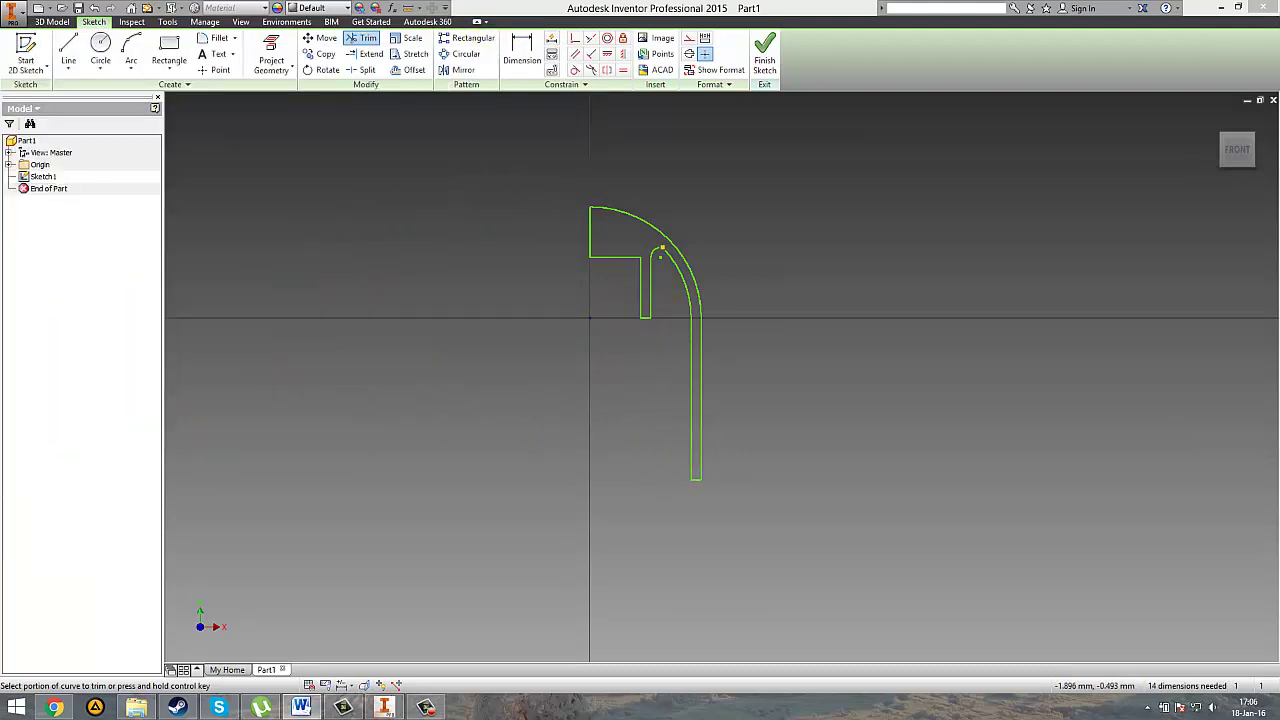
pyautogui.click(765, 55)
pyautogui.click(812, 370)
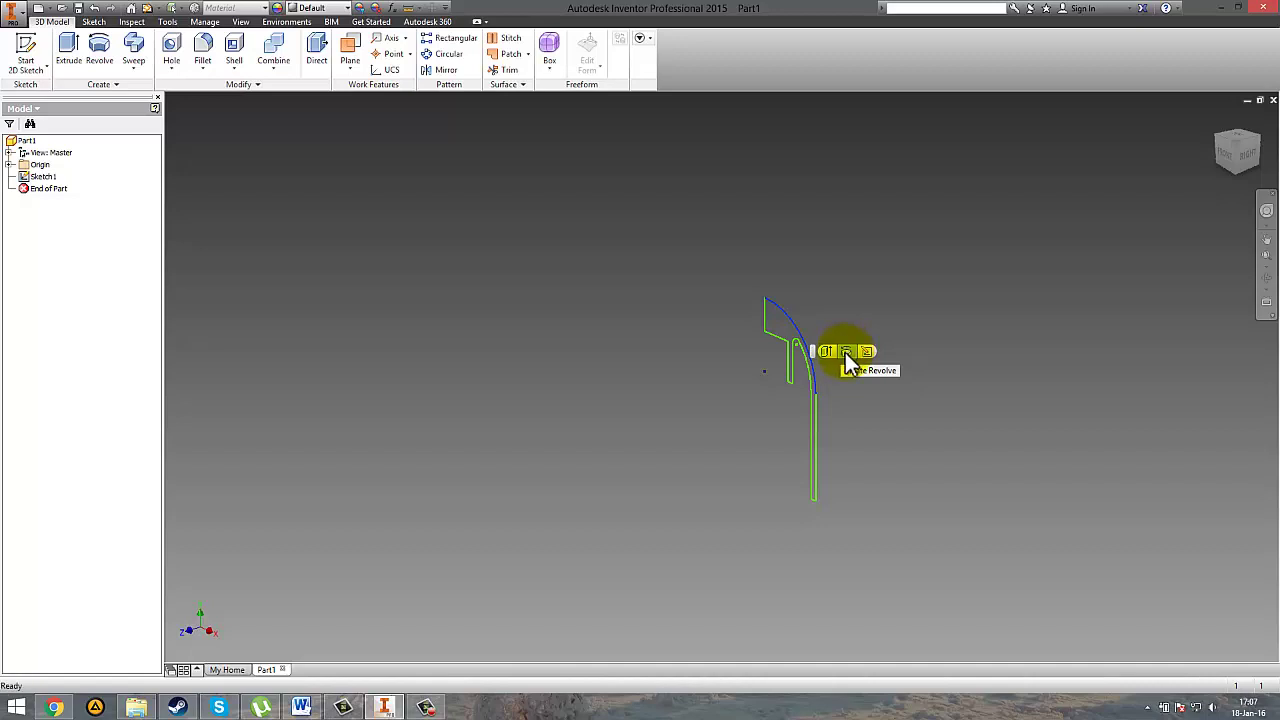
pyautogui.click(846, 354)
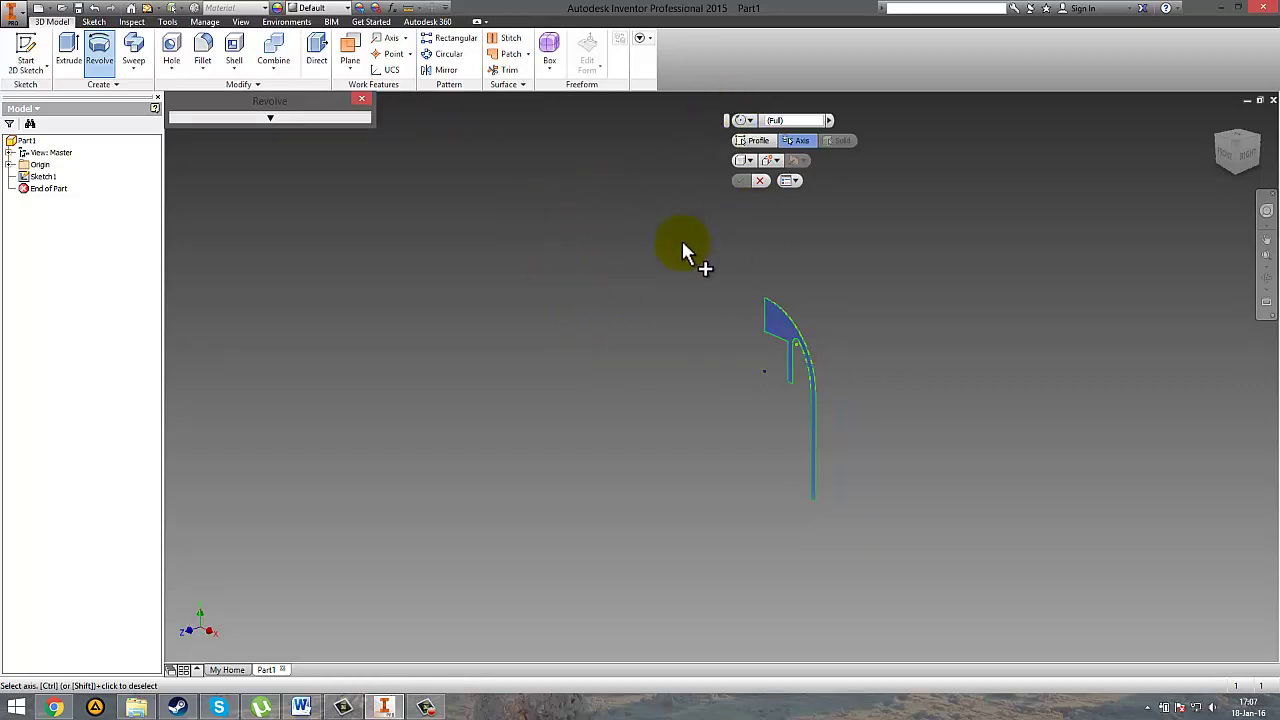
pyautogui.click(763, 311)
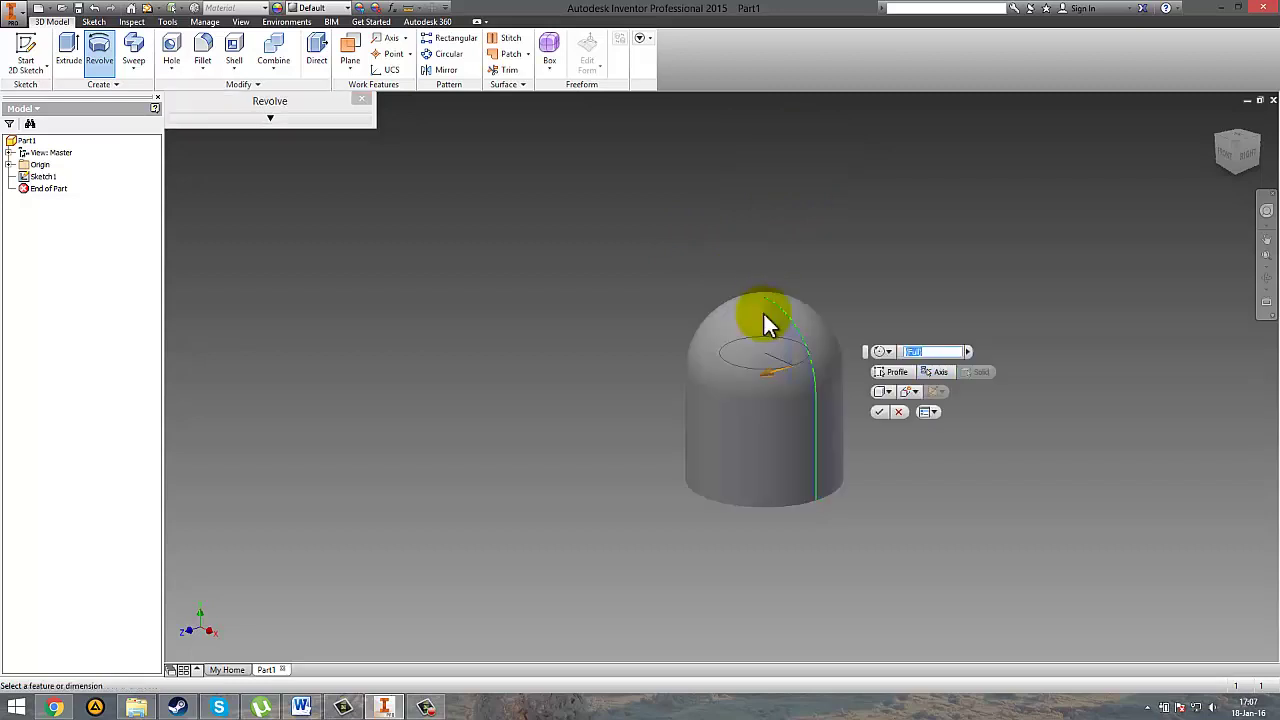
pyautogui.click(889, 353)
pyautogui.click(890, 353)
pyautogui.keyDown('shift'); pyautogui.moveTo(763, 432); pyautogui.dragTo(837, 417, button='middle'); pyautogui.keyUp('shift')
pyautogui.click(878, 412)
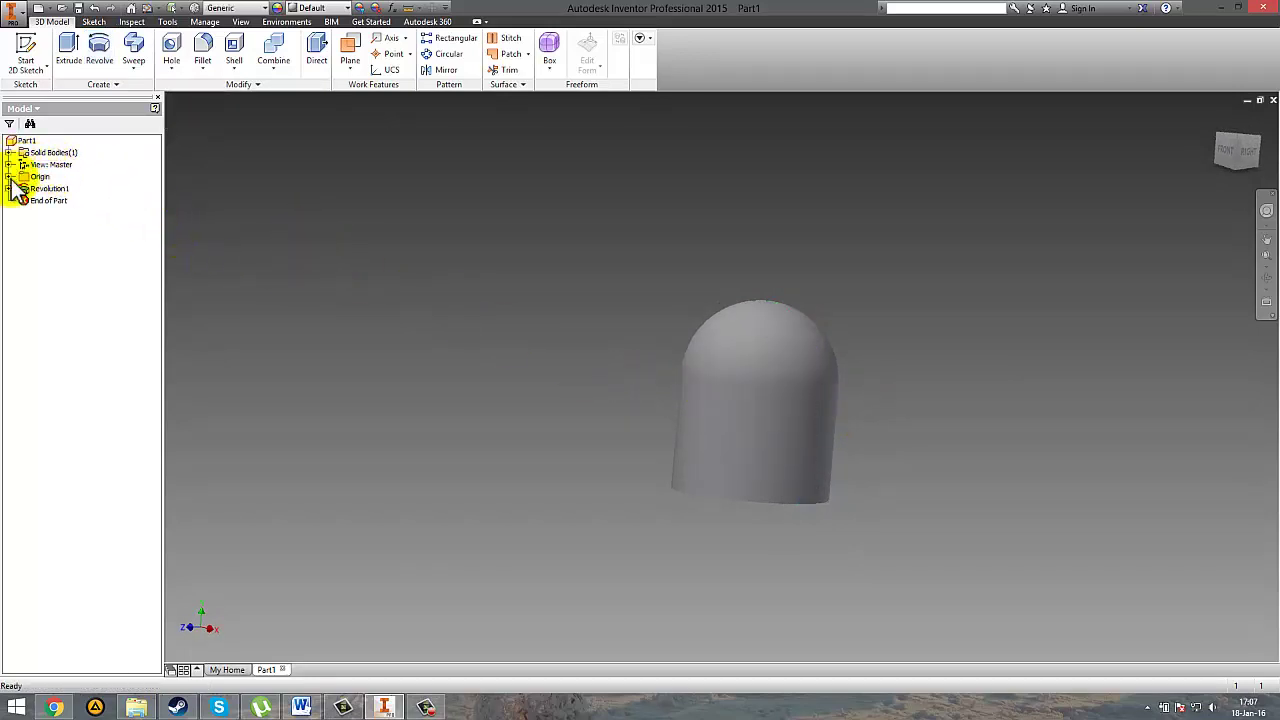
# Step: Apply the Clear - Blue appearance to the revolved solid body
pyautogui.click(9, 177)
pyautogui.click(9, 177)
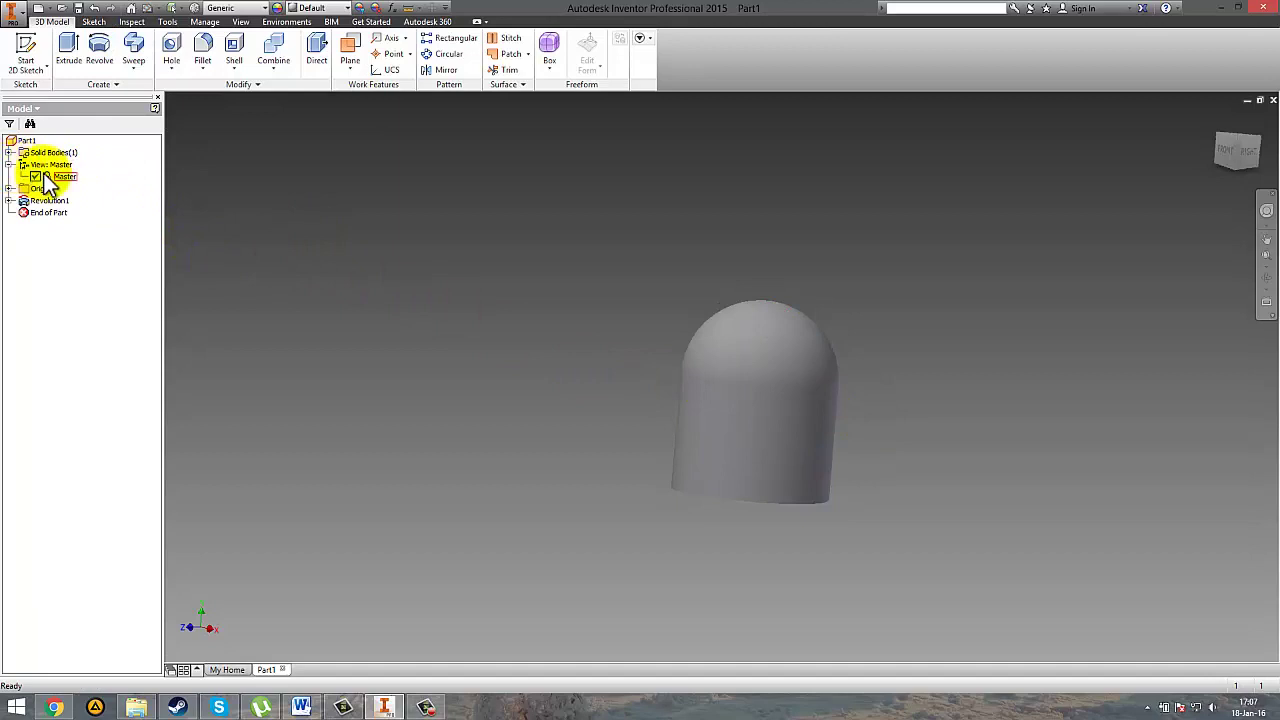
pyautogui.click(9, 152)
pyautogui.click(60, 166)
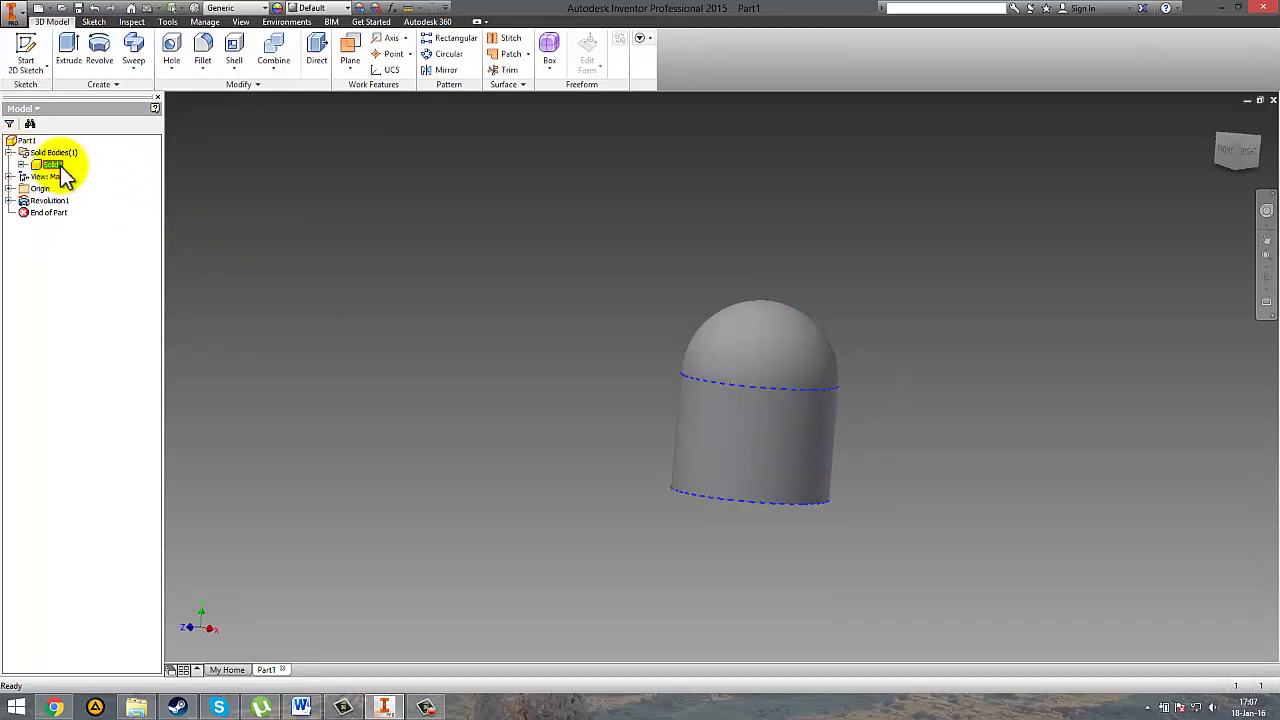
pyautogui.click(50, 166)
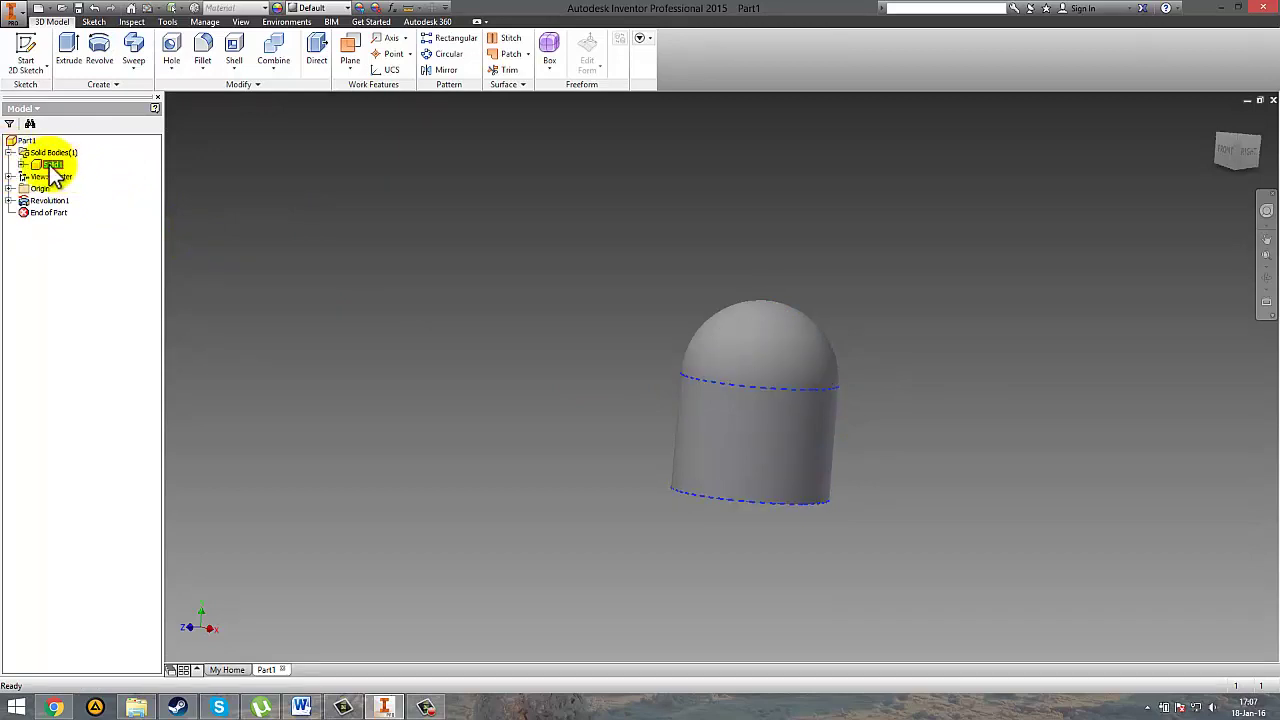
pyautogui.click(347, 12)
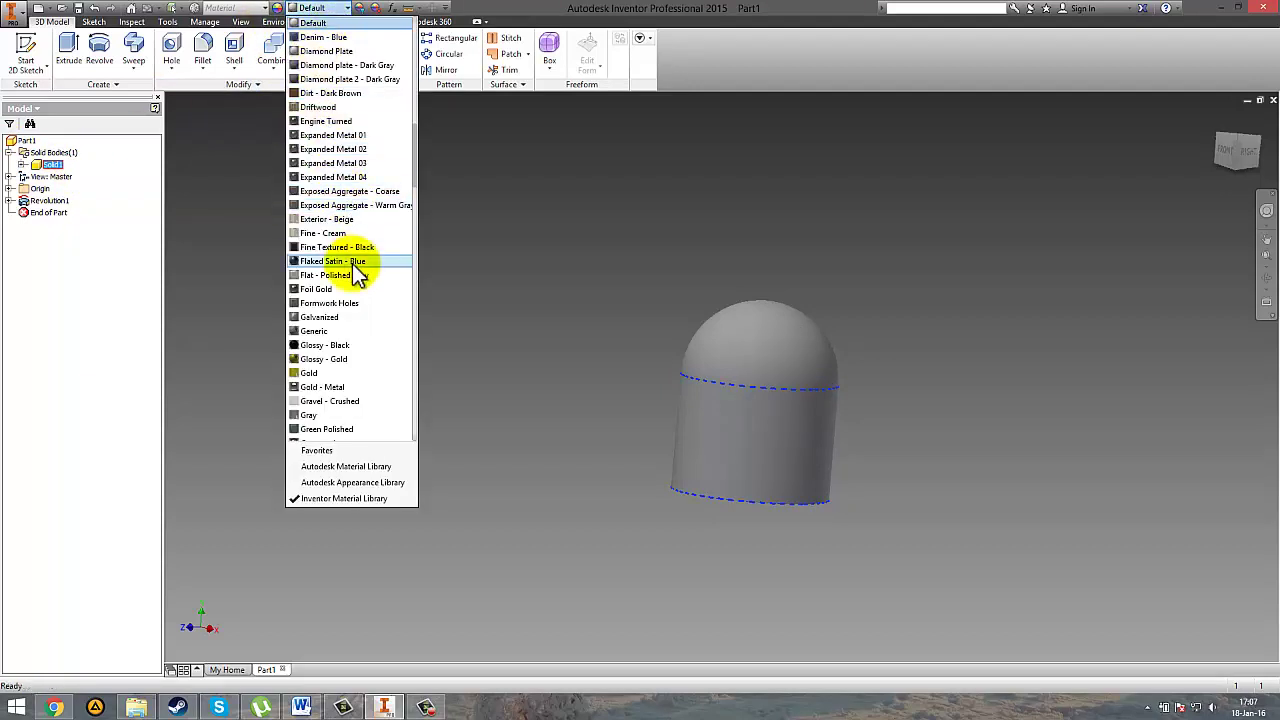
pyautogui.scroll(9, 355, 272)
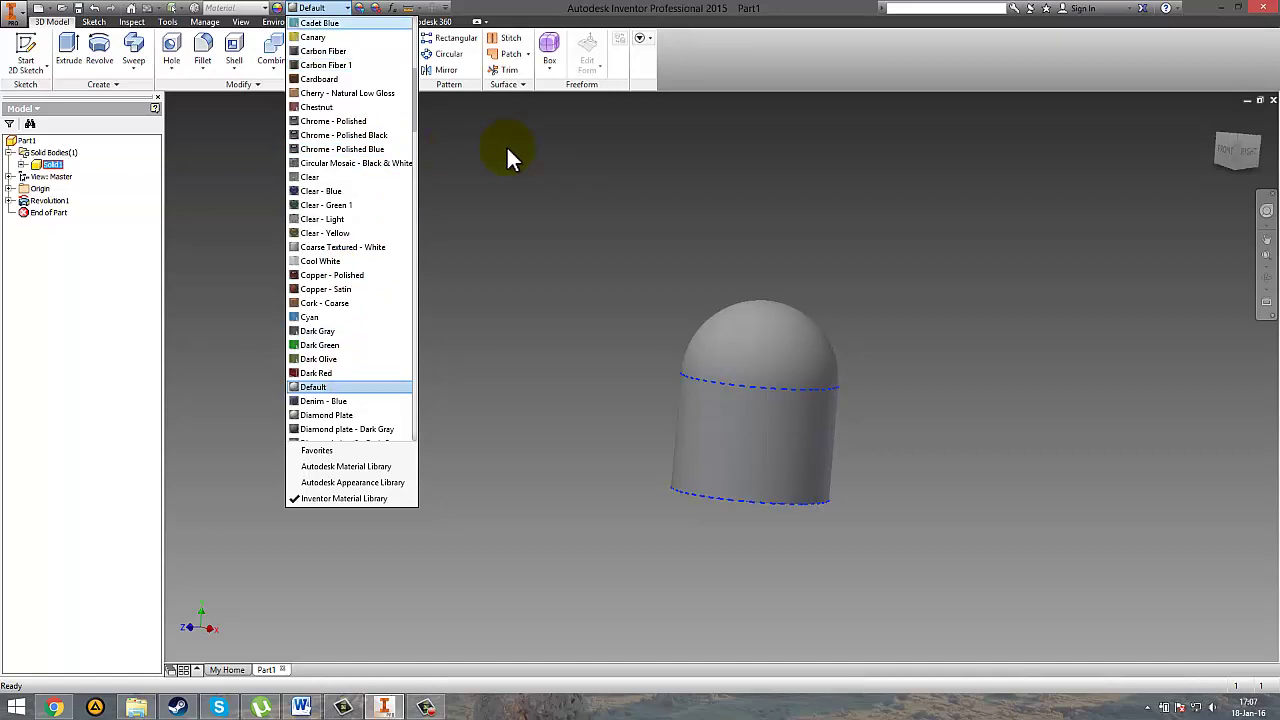
pyautogui.click(318, 191)
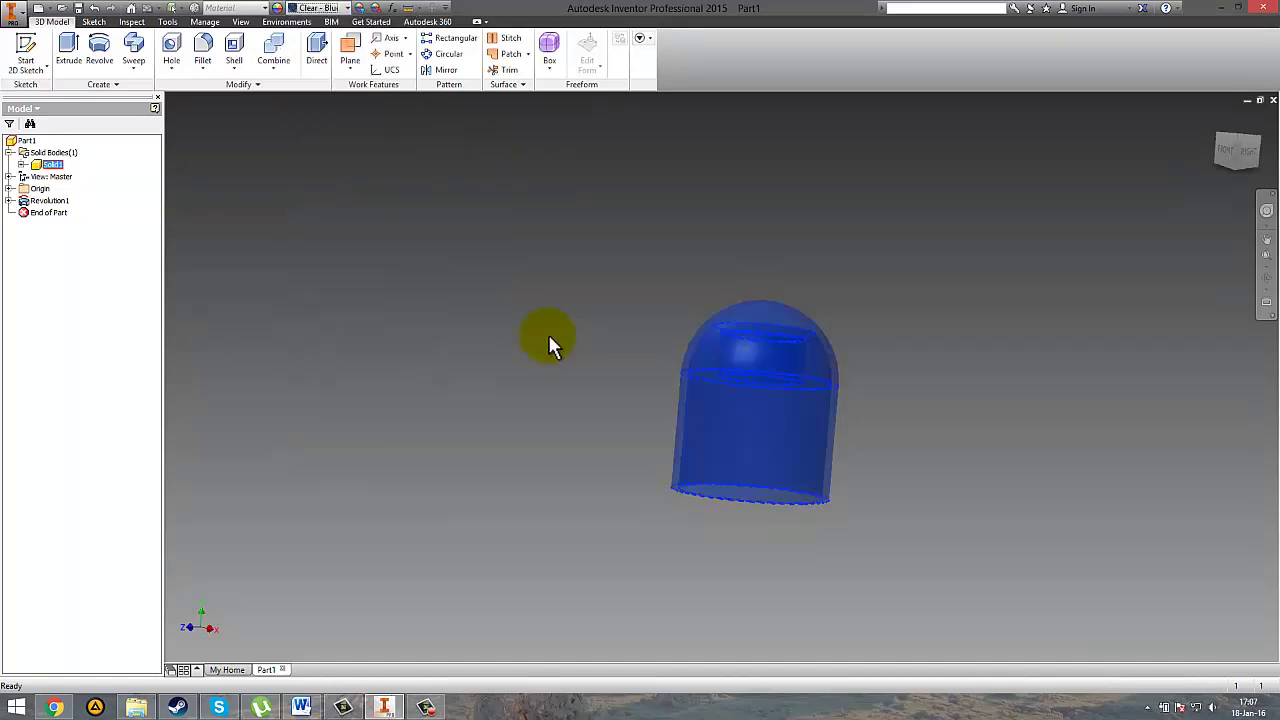
pyautogui.keyDown('shift'); pyautogui.moveTo(565, 371); pyautogui.dragTo(557, 328, button='middle'); pyautogui.keyUp('shift')
pyautogui.click(587, 381)
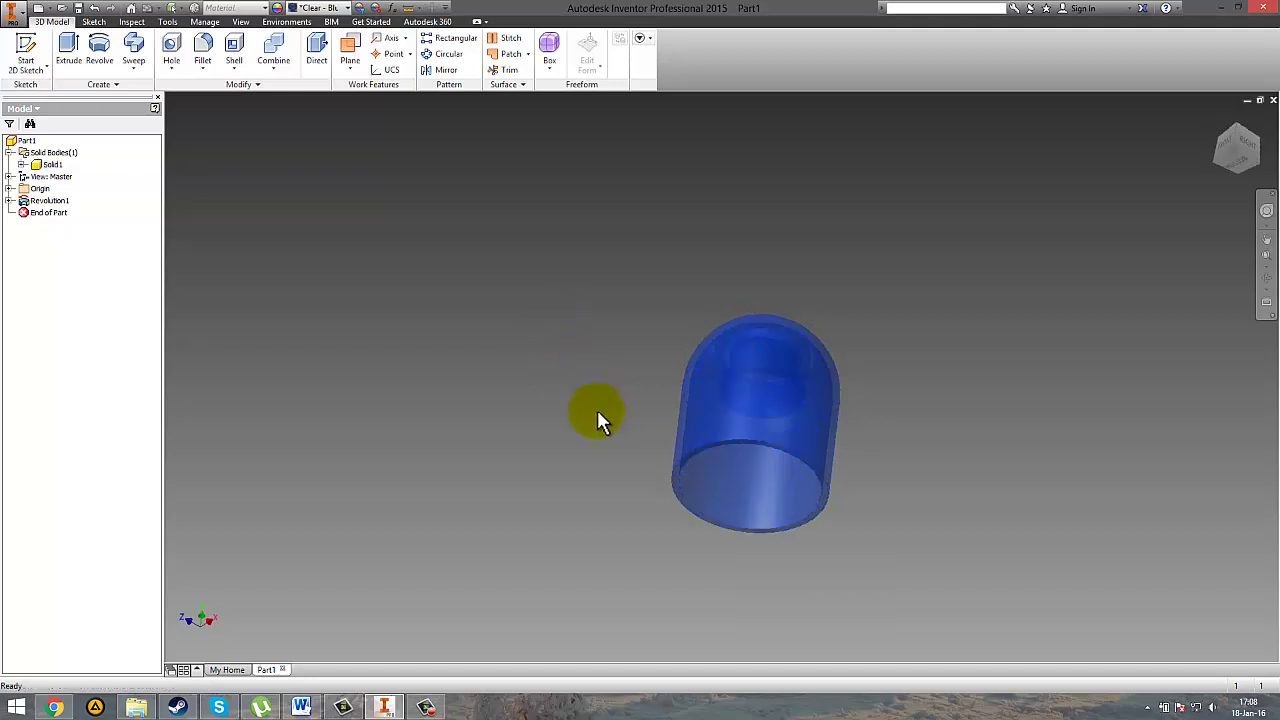
pyautogui.moveTo(597, 412); pyautogui.dragTo(568, 490, button='middle')
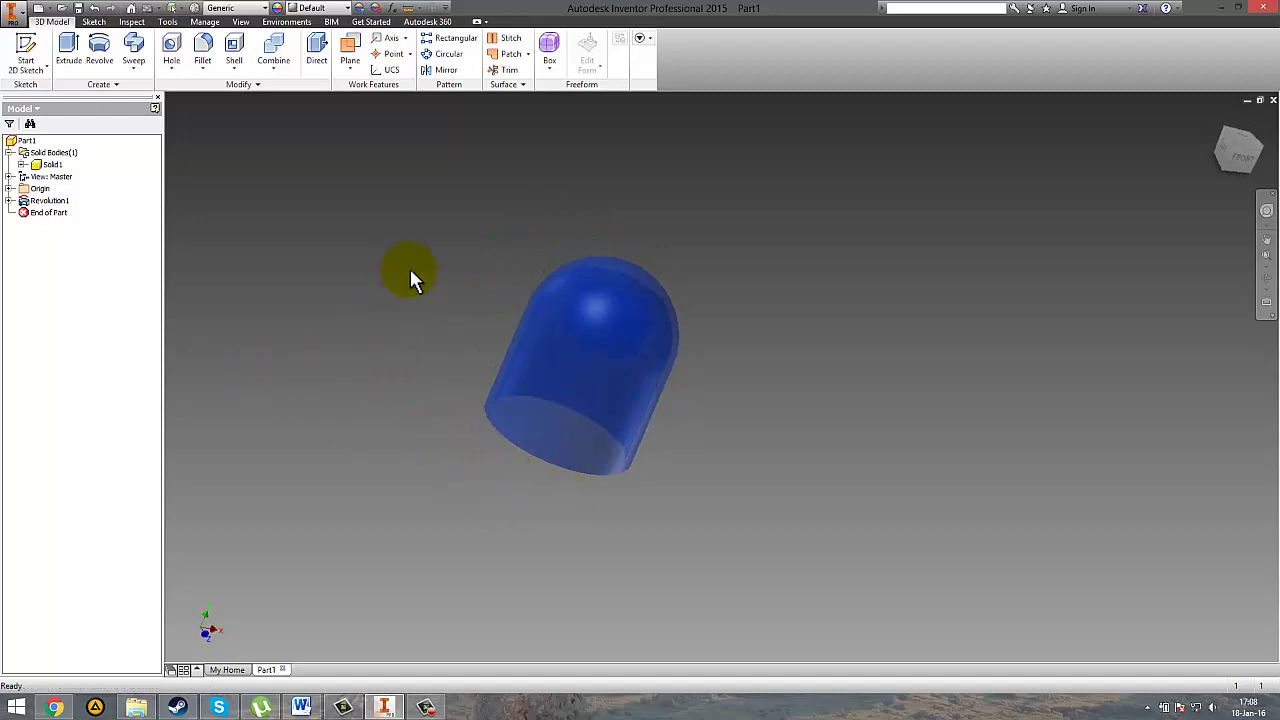
# Step: Examine the side and isometric views in the Lego-man.doc drawing for the helmet's face opening and hole dimensions
pyautogui.moveTo(0, 290); pyautogui.dragTo(500, 181)
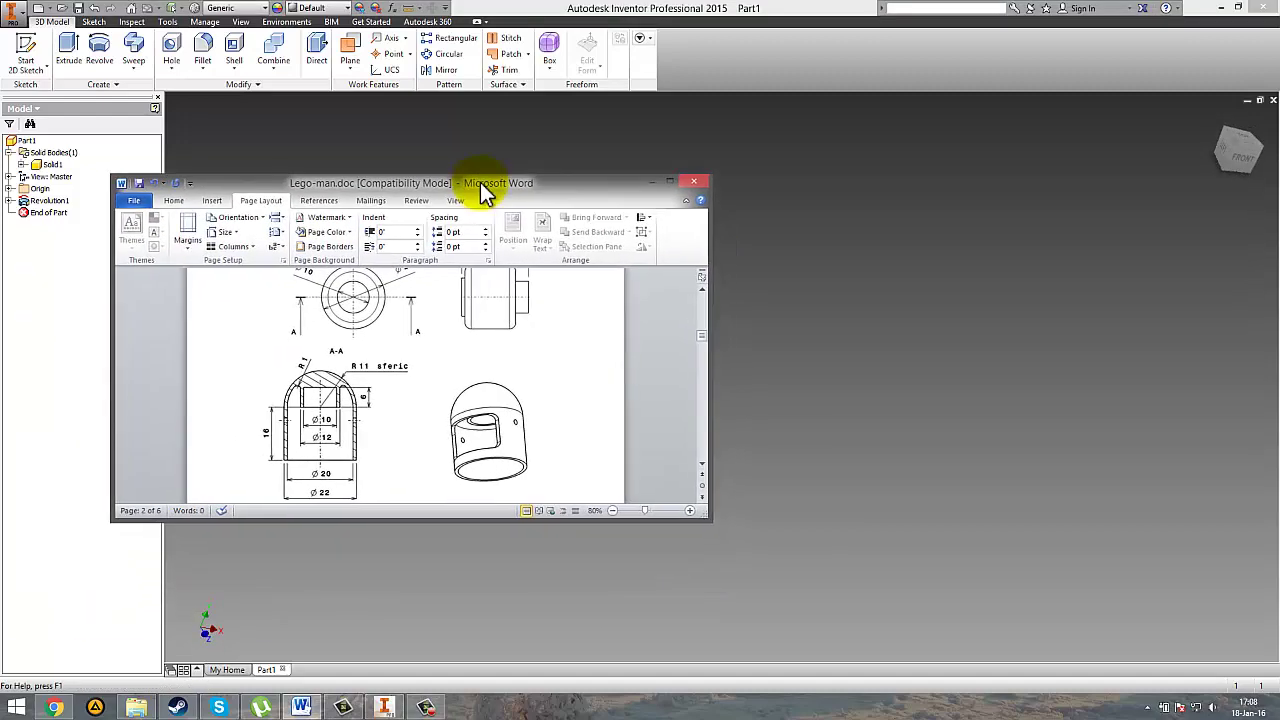
pyautogui.scroll(-1, 550, 431)
pyautogui.scroll(1, 545, 420)
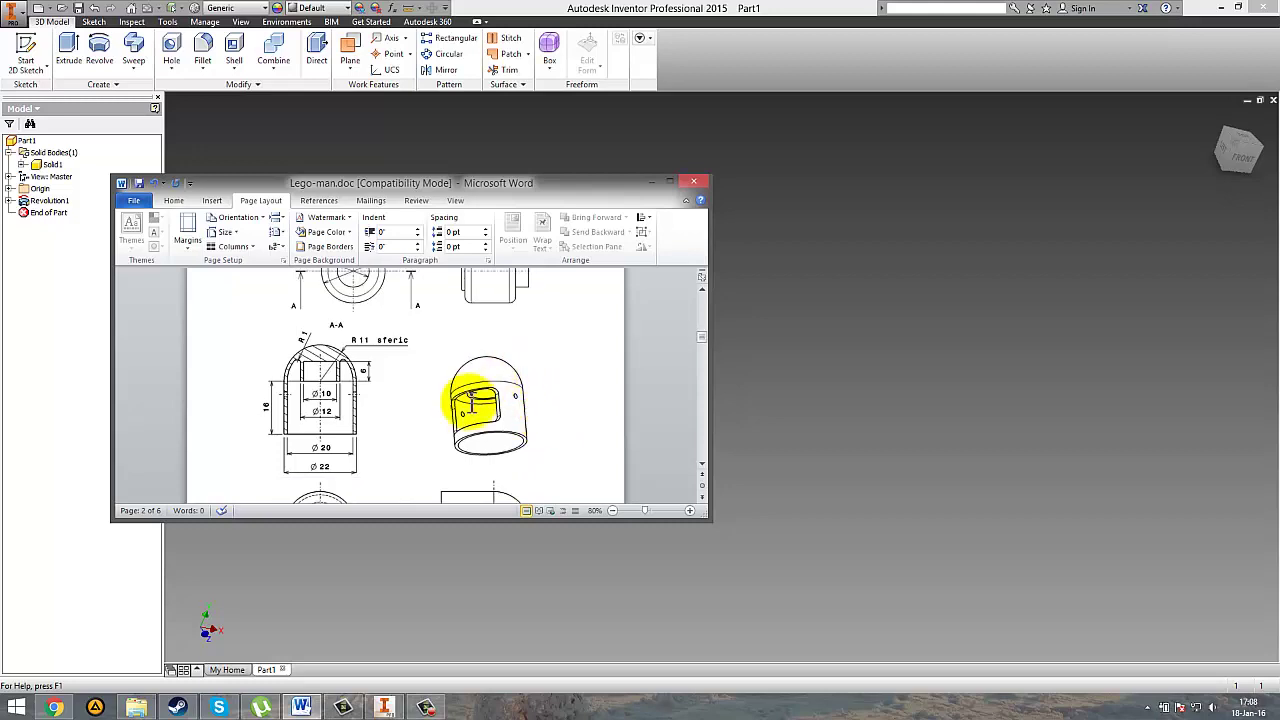
pyautogui.scroll(-2, 486, 390)
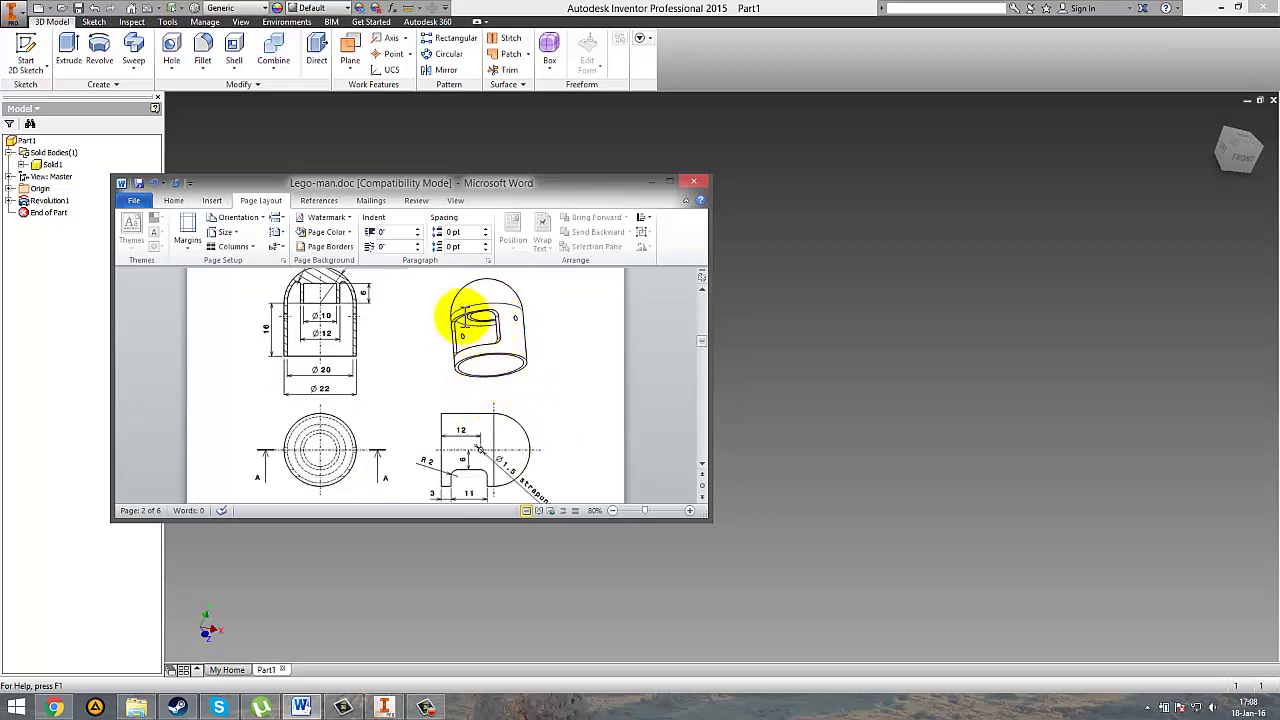
pyautogui.scroll(-1, 468, 350)
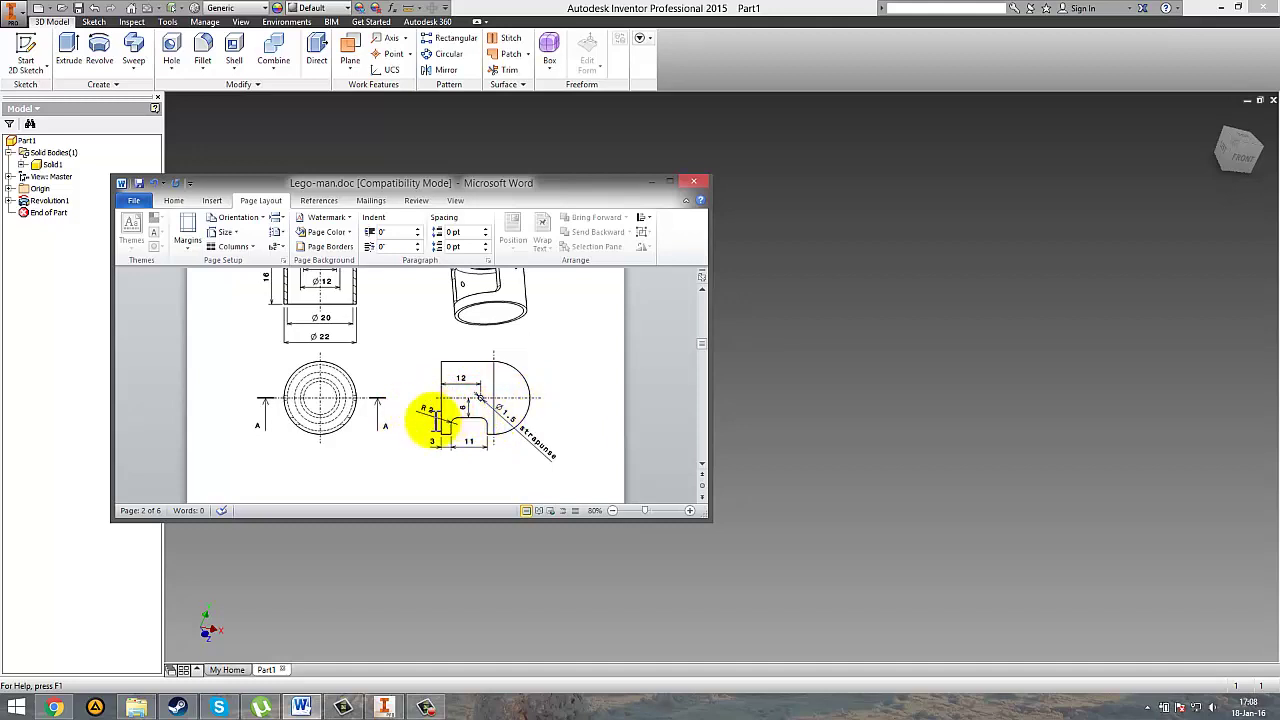
pyautogui.click(651, 182)
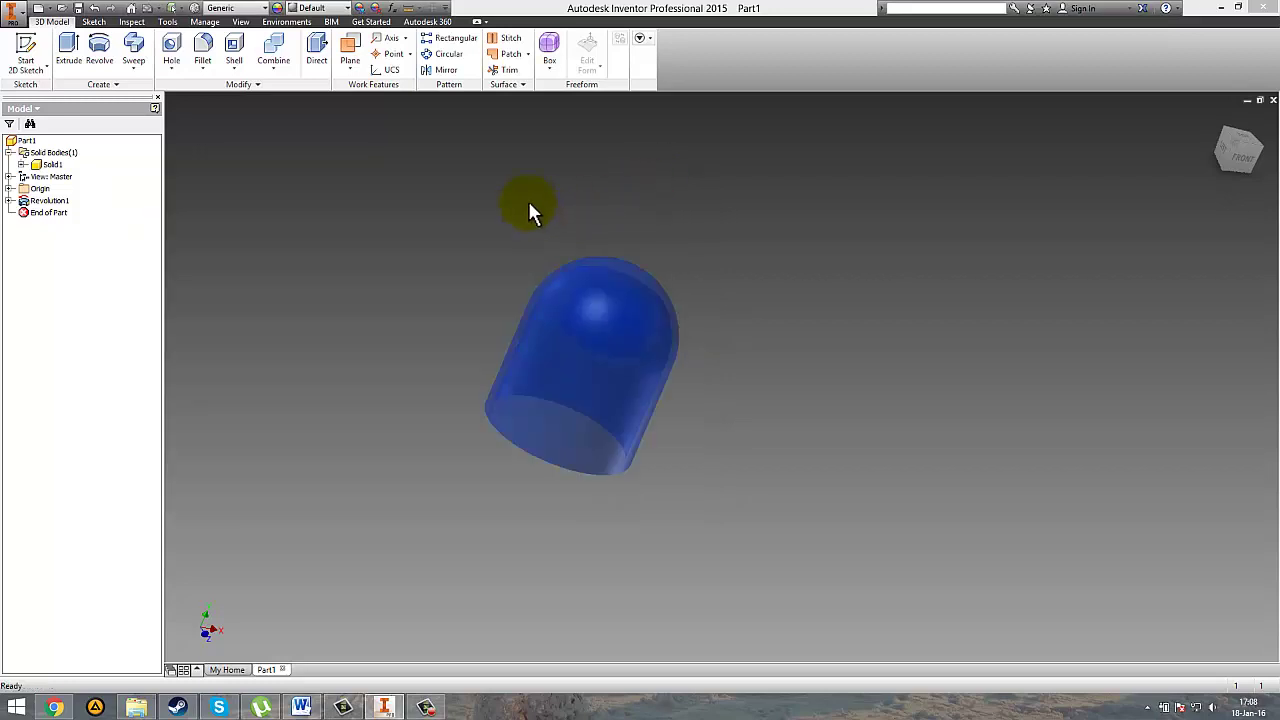
# Step: Create a work plane offset from the origin XY plane towards the front of the helmet
pyautogui.click(349, 70)
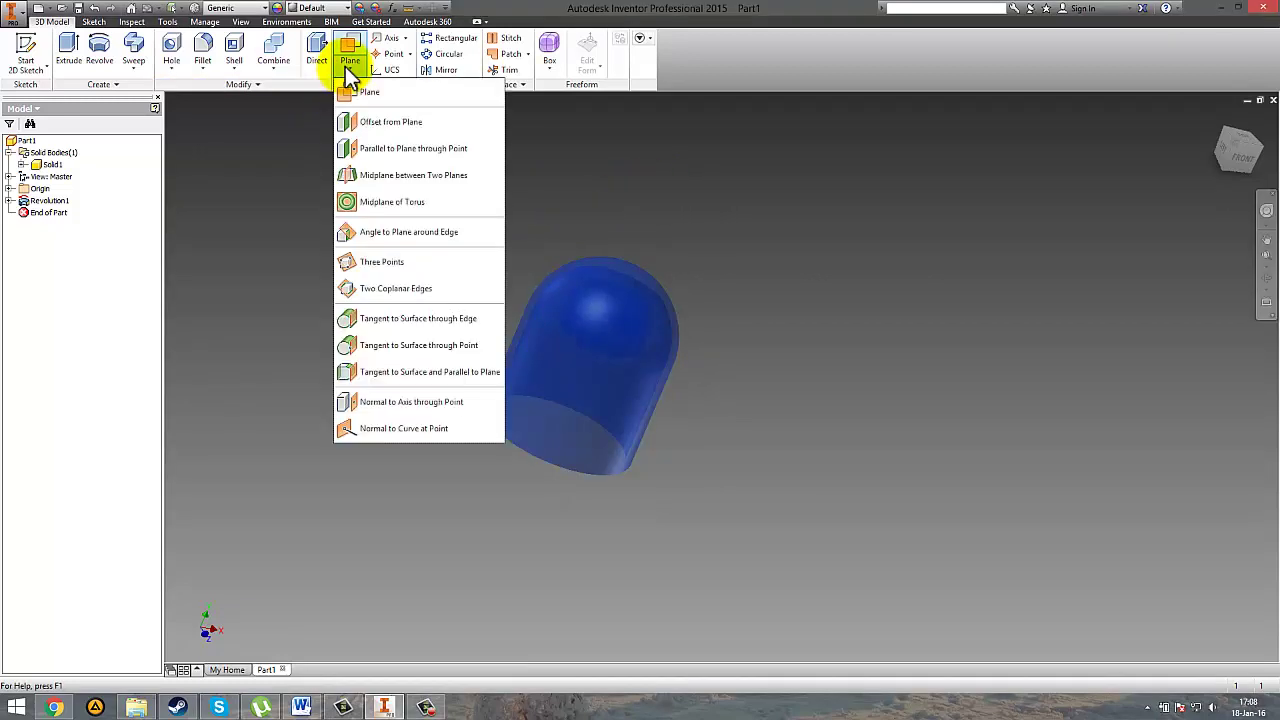
pyautogui.click(383, 126)
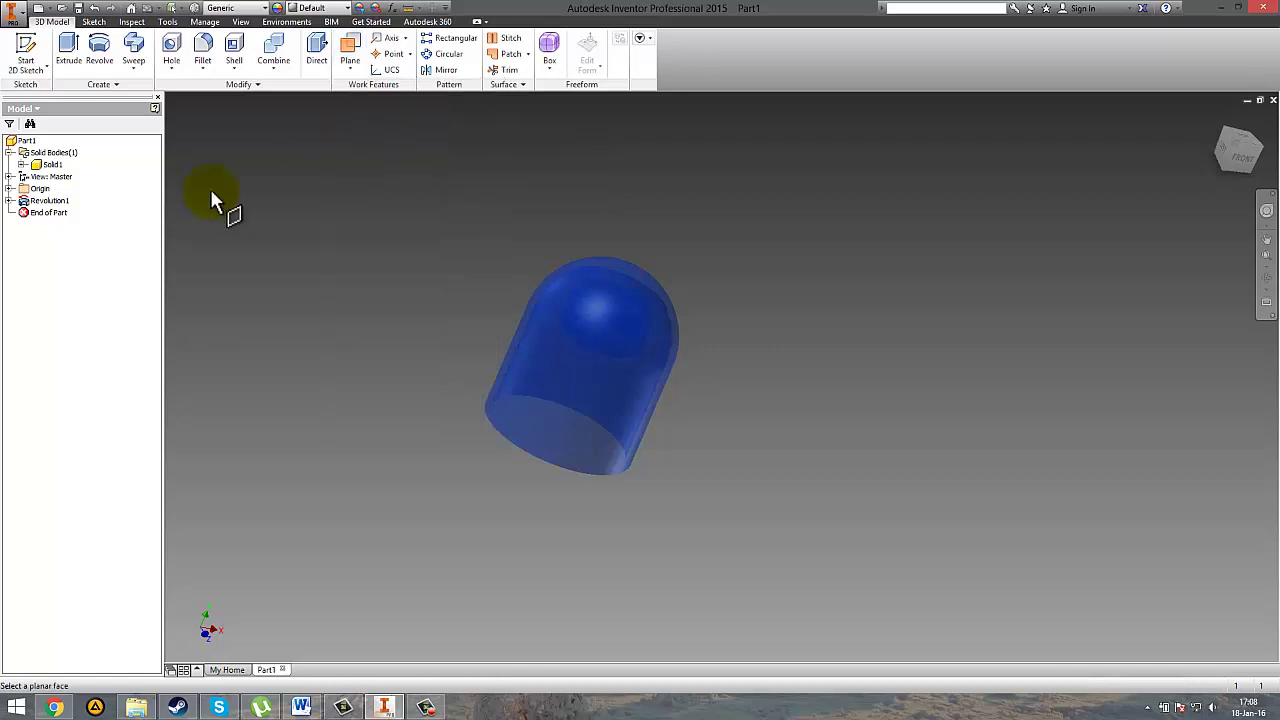
pyautogui.click(10, 189)
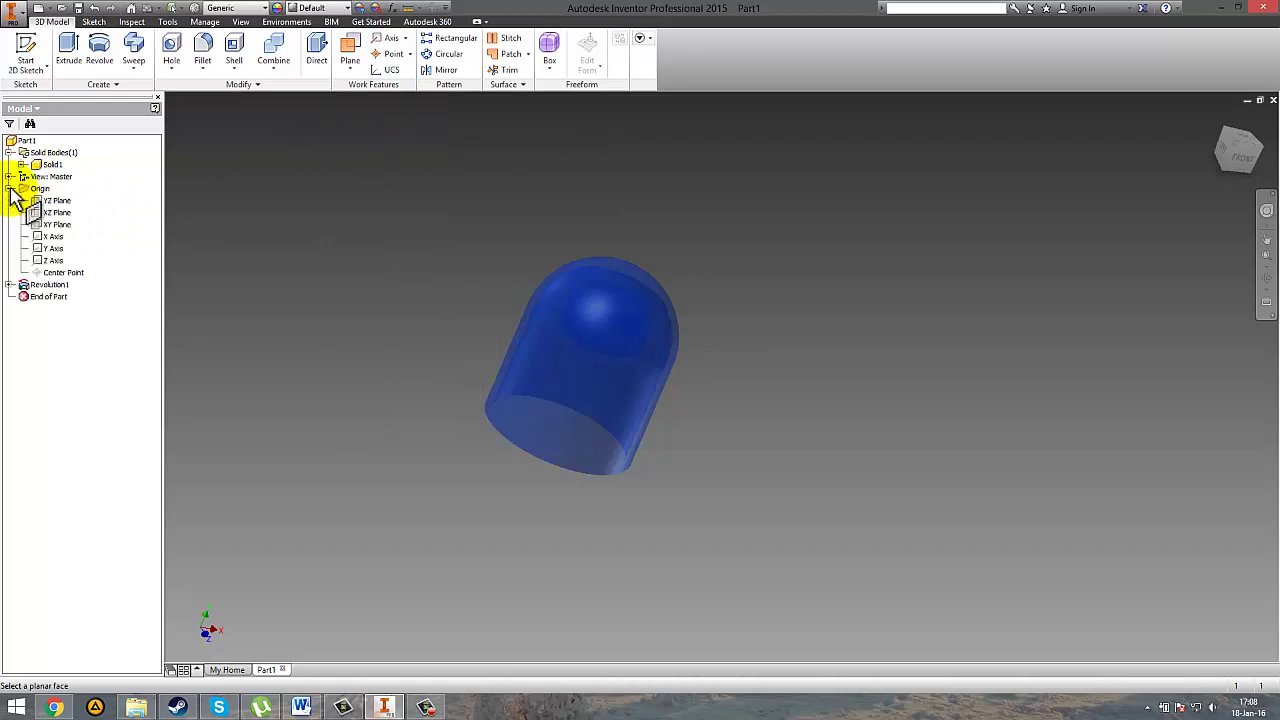
pyautogui.click(57, 225)
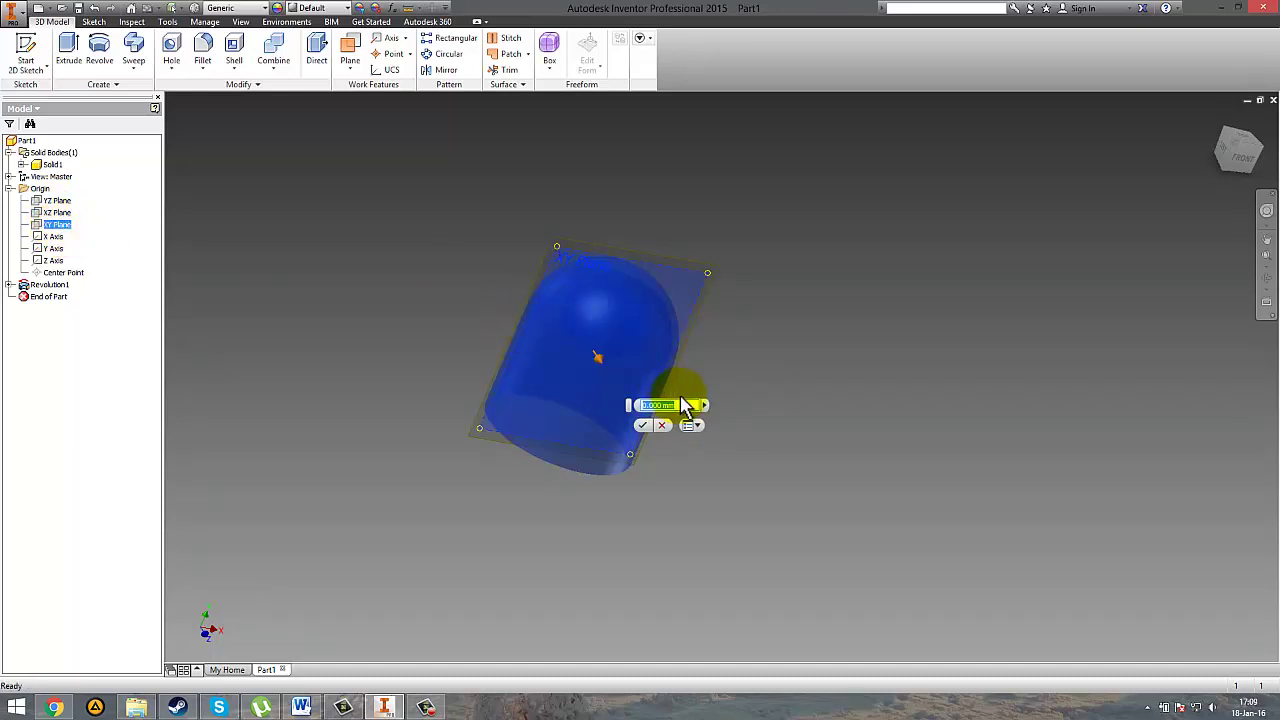
pyautogui.press('Return')
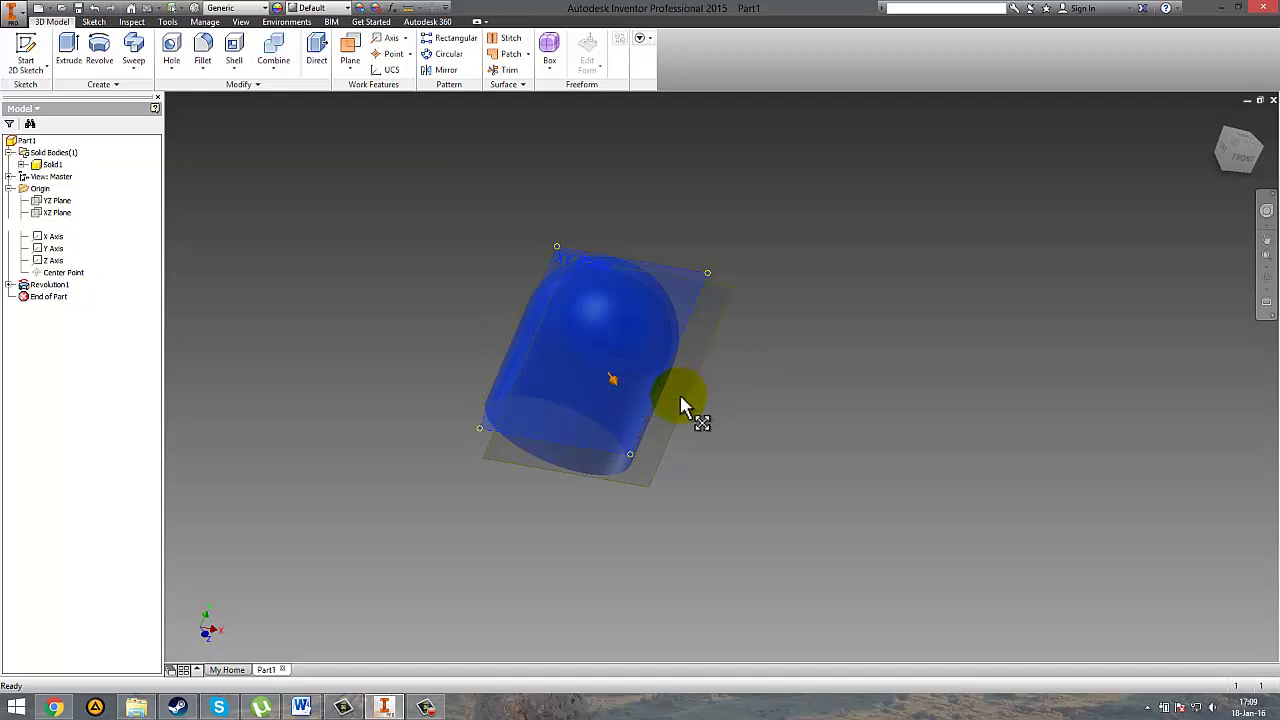
pyautogui.keyDown('shift'); pyautogui.moveTo(757, 388); pyautogui.dragTo(658, 440, button='middle'); pyautogui.keyUp('shift')
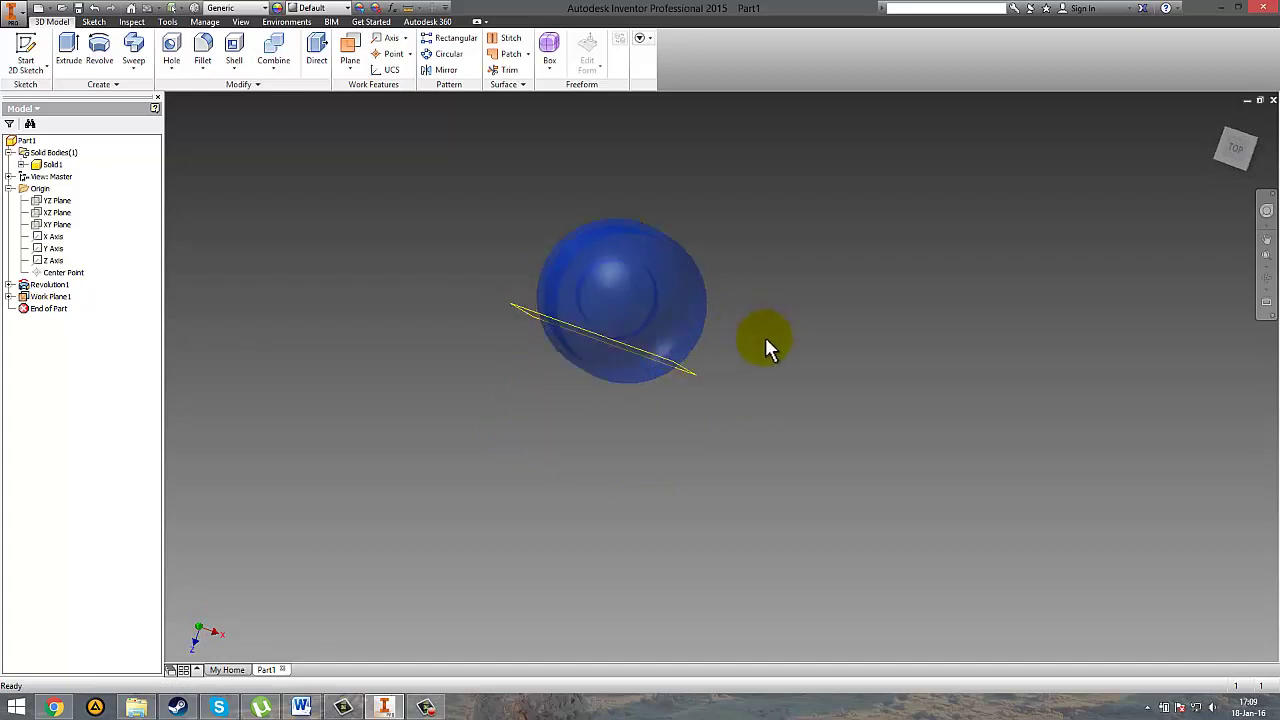
pyautogui.keyDown('shift'); pyautogui.moveTo(765, 337); pyautogui.dragTo(808, 510, button='middle'); pyautogui.keyUp('shift')
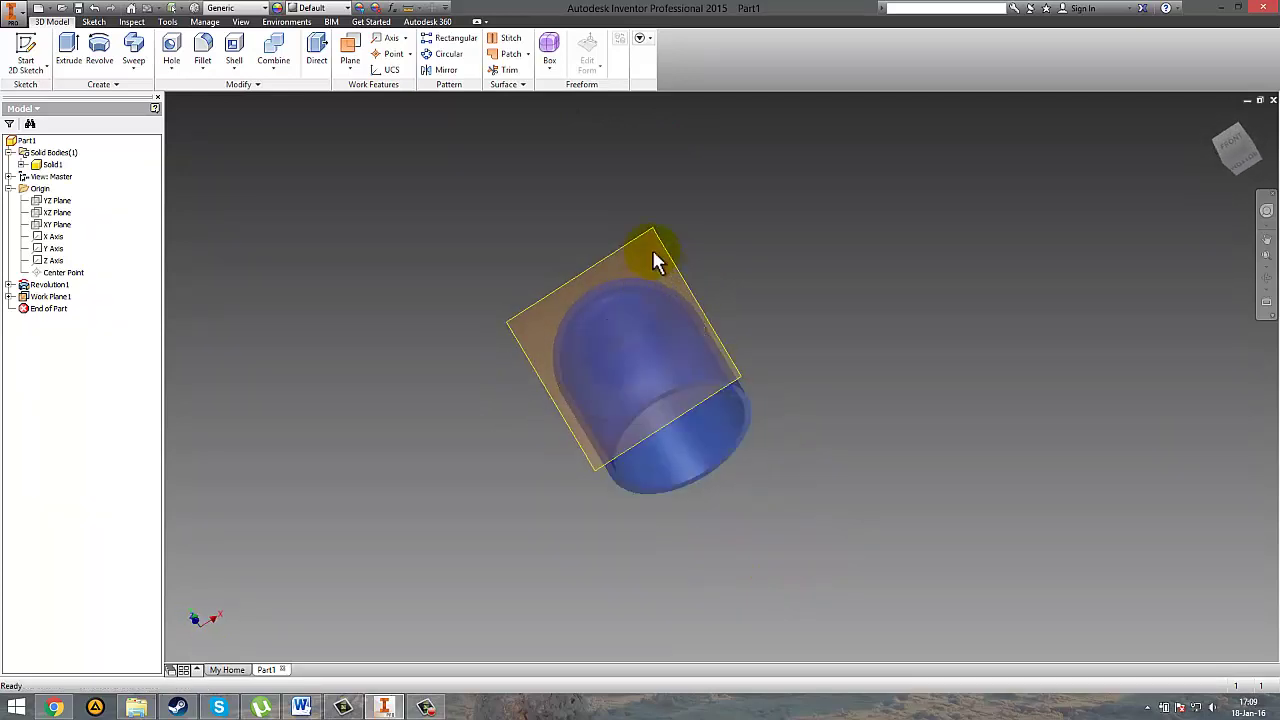
# Step: Start a sketch on the offset work plane and draw a 3 mm vertical line up from the bottom edge's midpoint, checking the Word drawing
pyautogui.click(651, 229)
pyautogui.rightClick(651, 226)
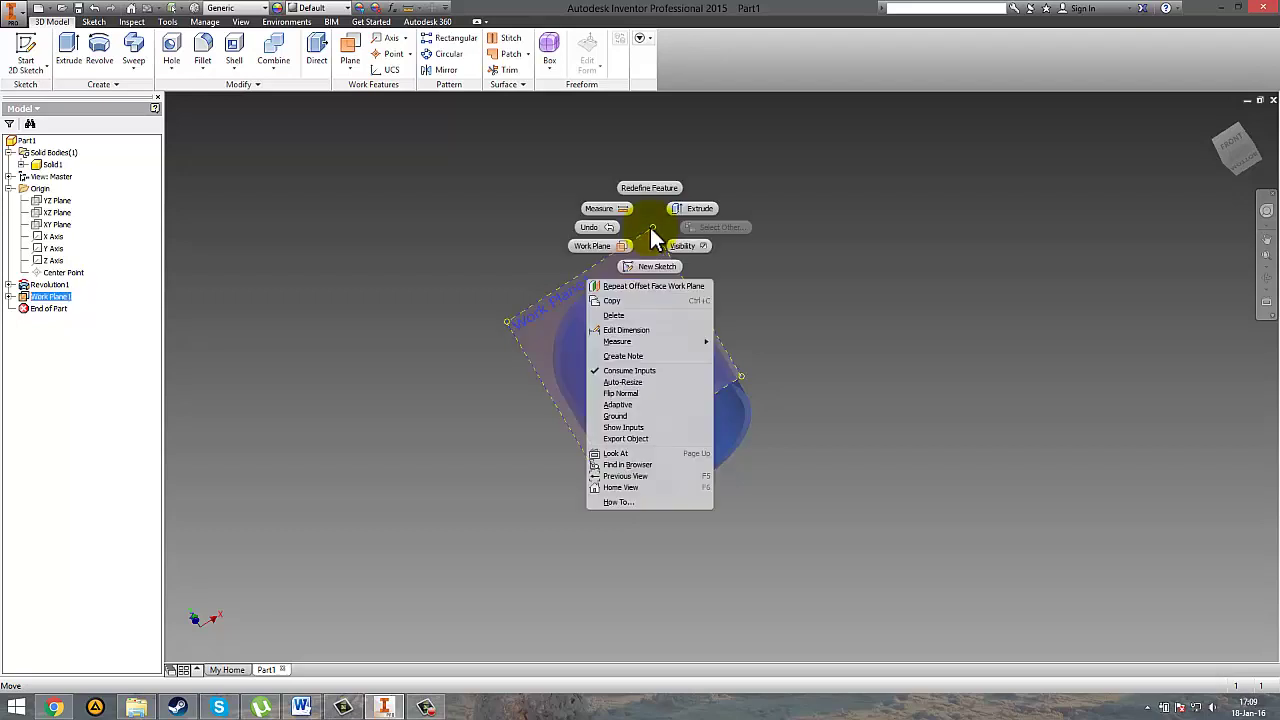
pyautogui.click(655, 267)
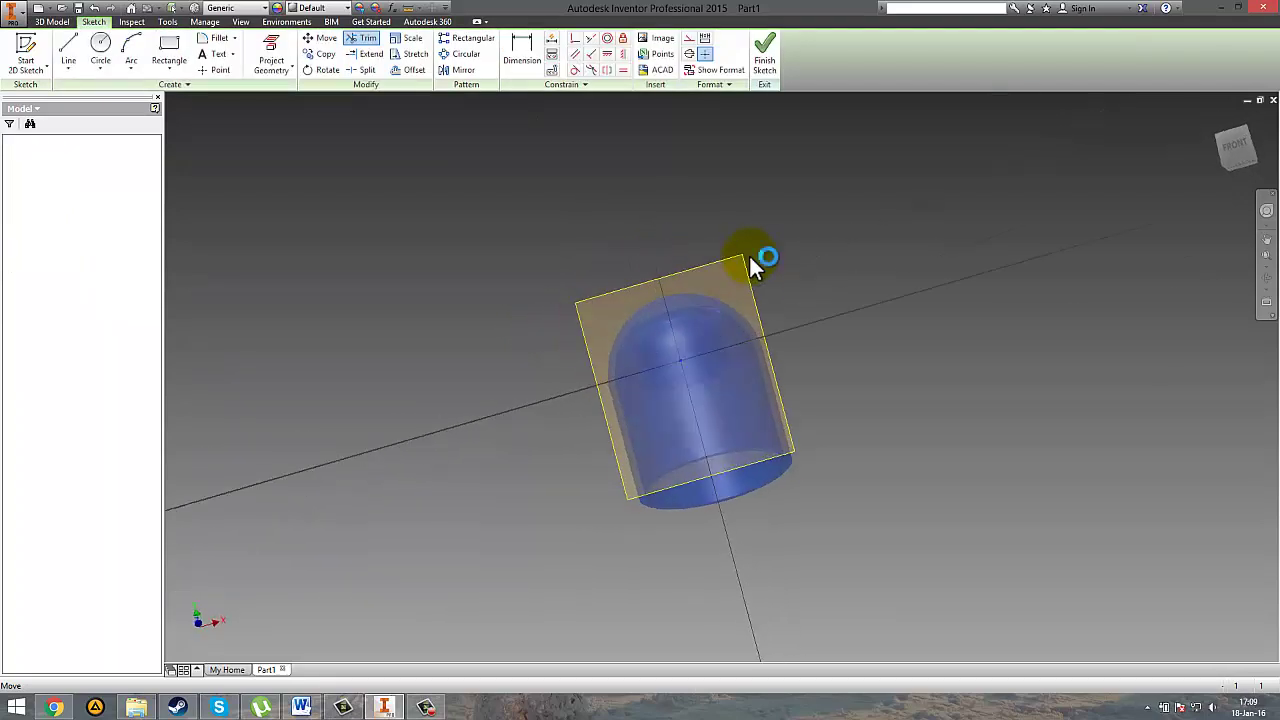
pyautogui.click(69, 55)
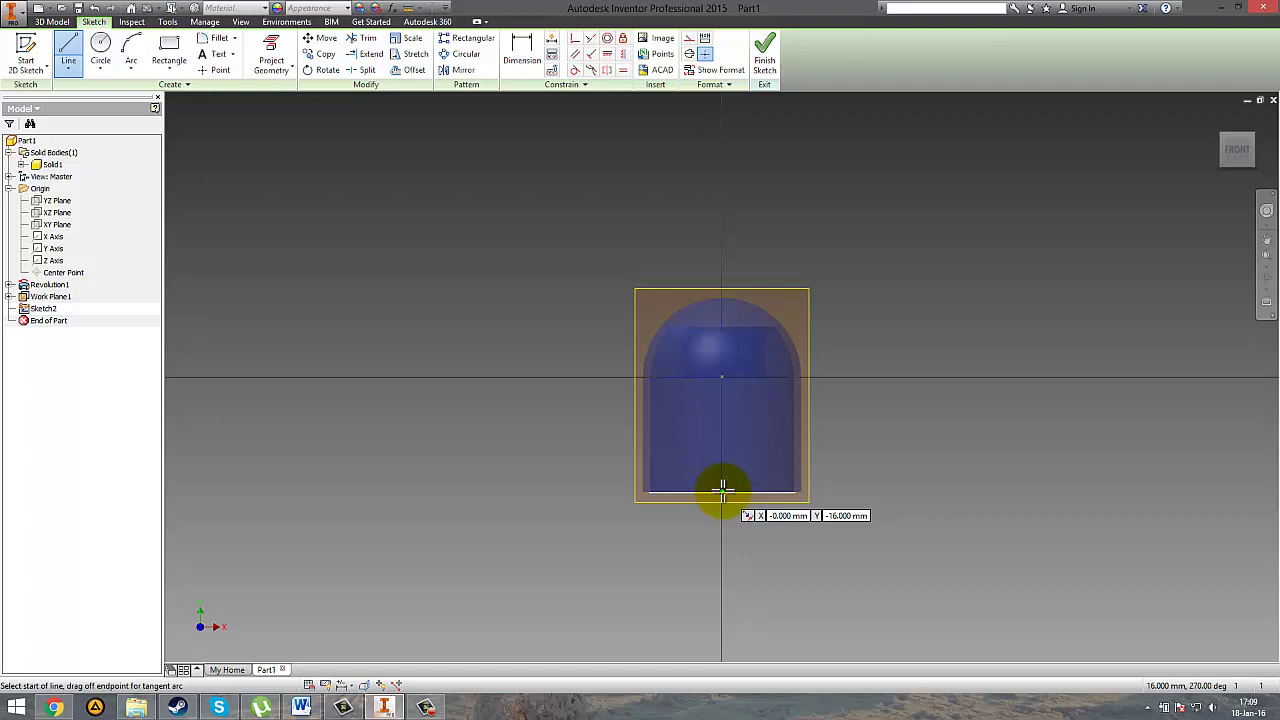
pyautogui.click(722, 490)
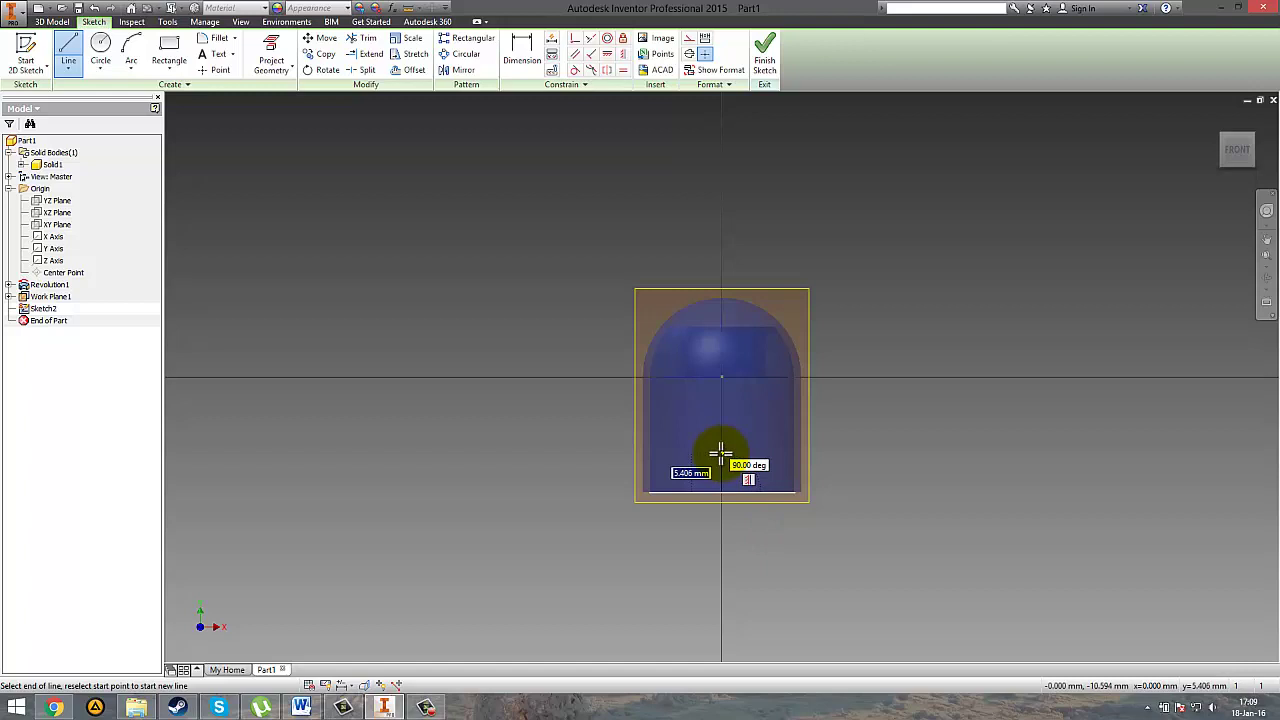
pyautogui.click(301, 707)
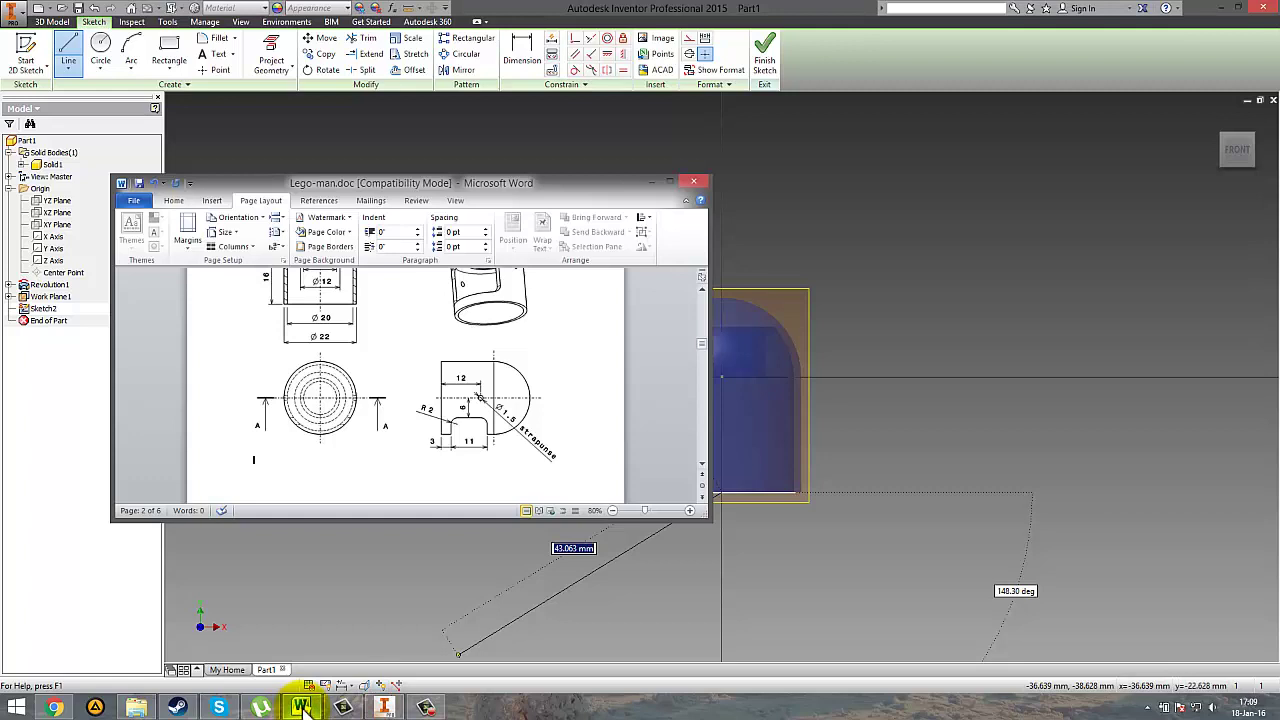
pyautogui.click(301, 707)
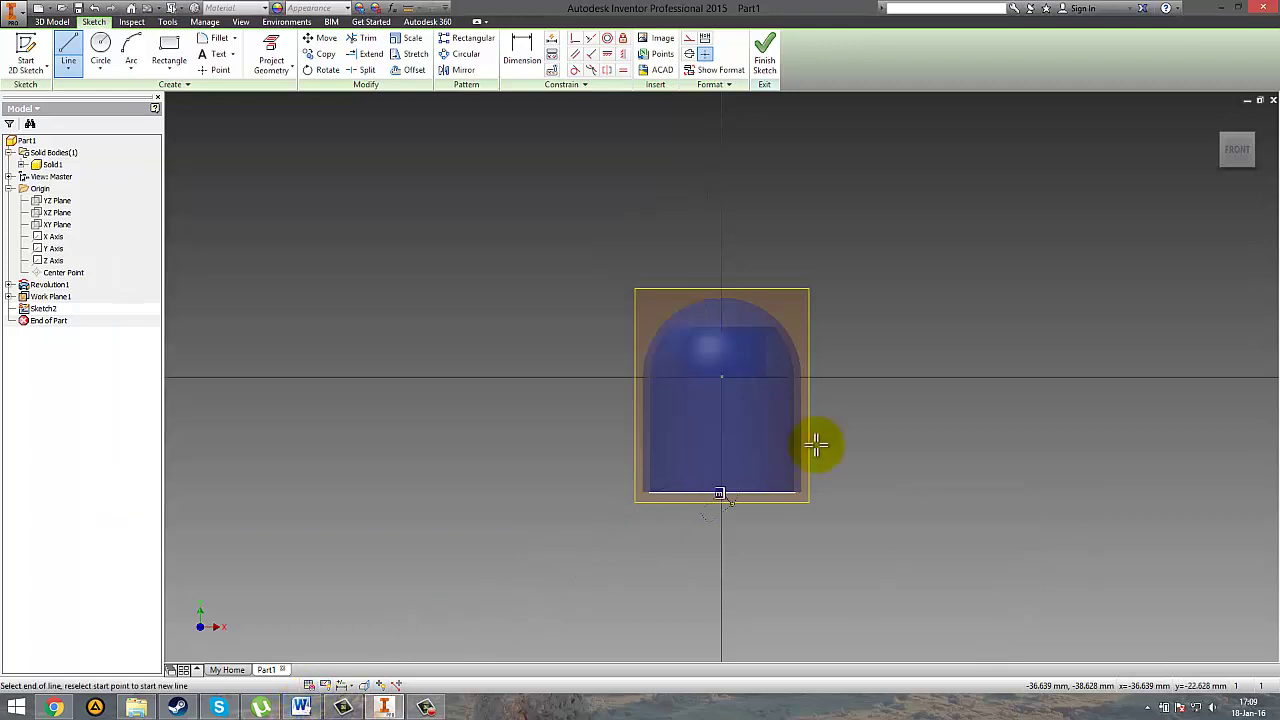
pyautogui.click(720, 460)
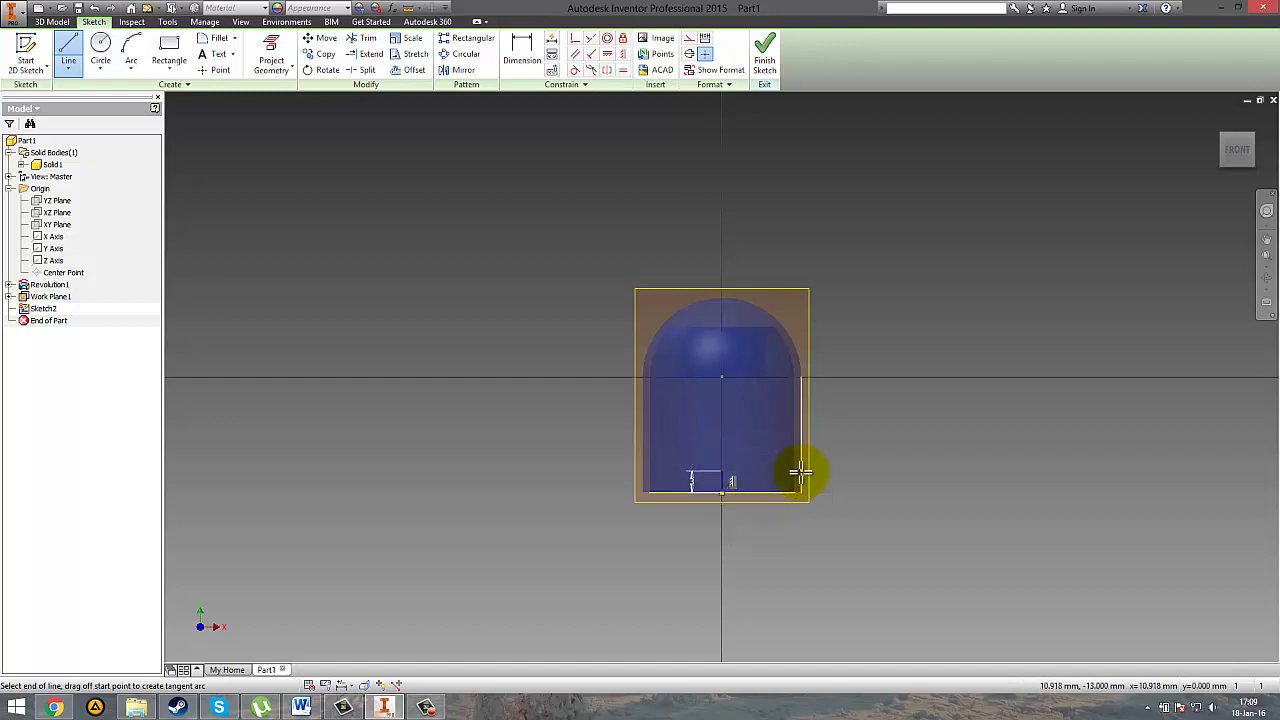
# Step: Draw a closed rectangle 22 mm wide and 11 mm high, its lower side centred on the short vertical line's upper end
pyautogui.click(800, 472)
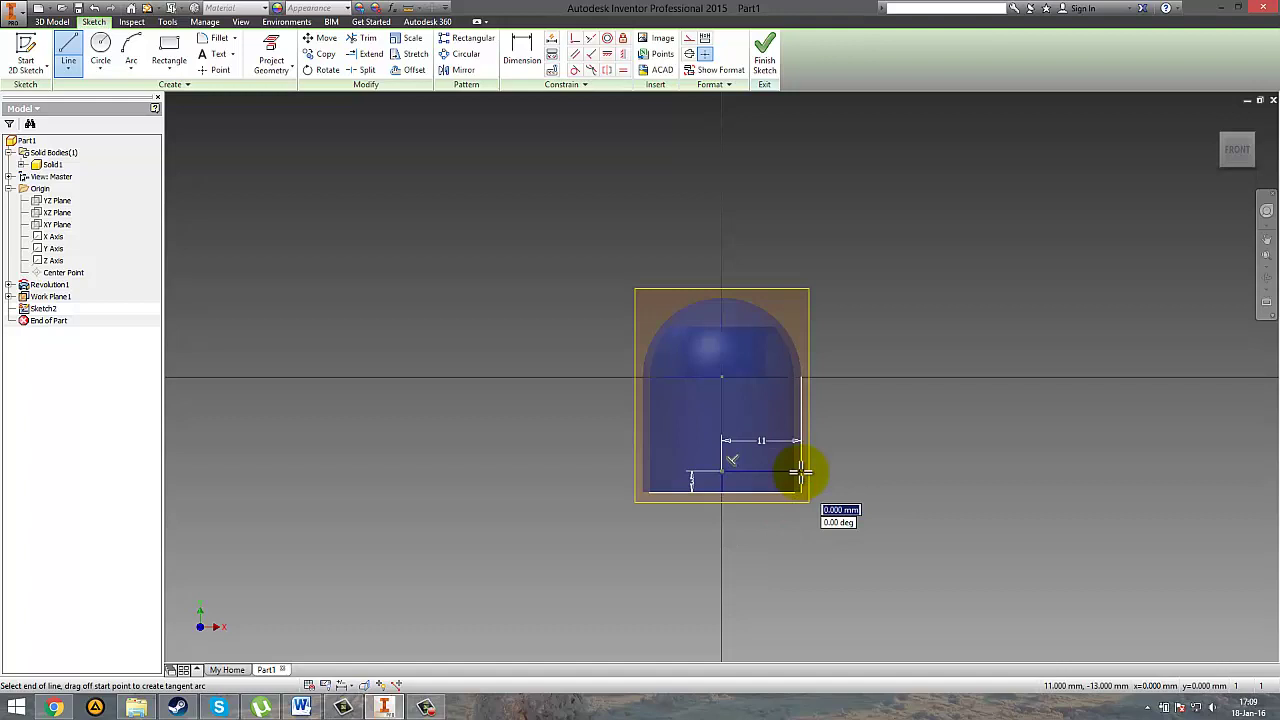
pyautogui.click(802, 392)
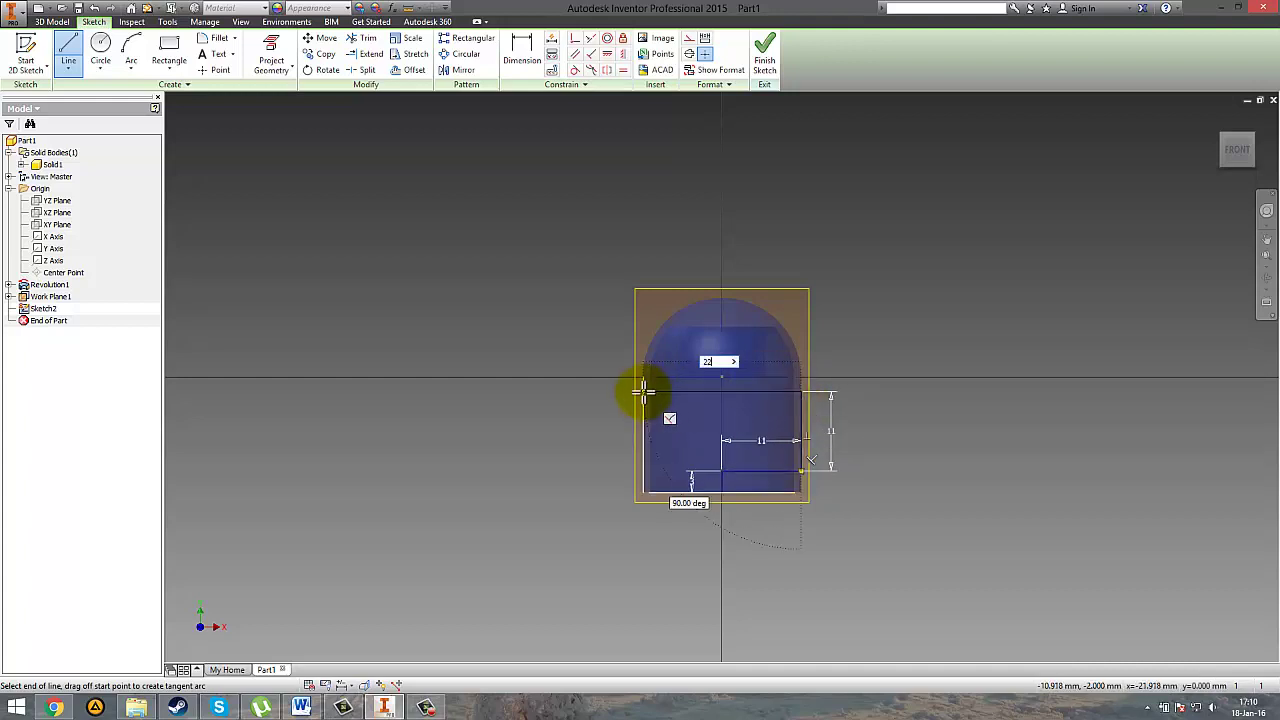
pyautogui.press('Return')
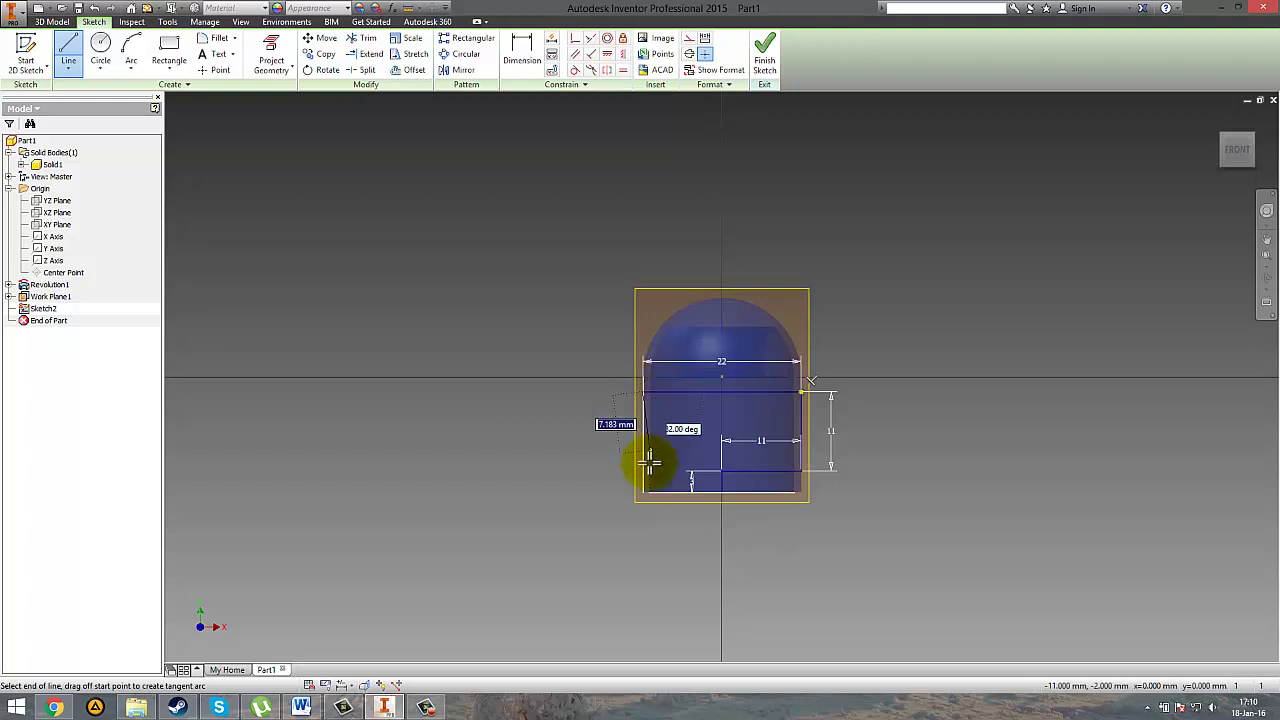
pyautogui.click(641, 470)
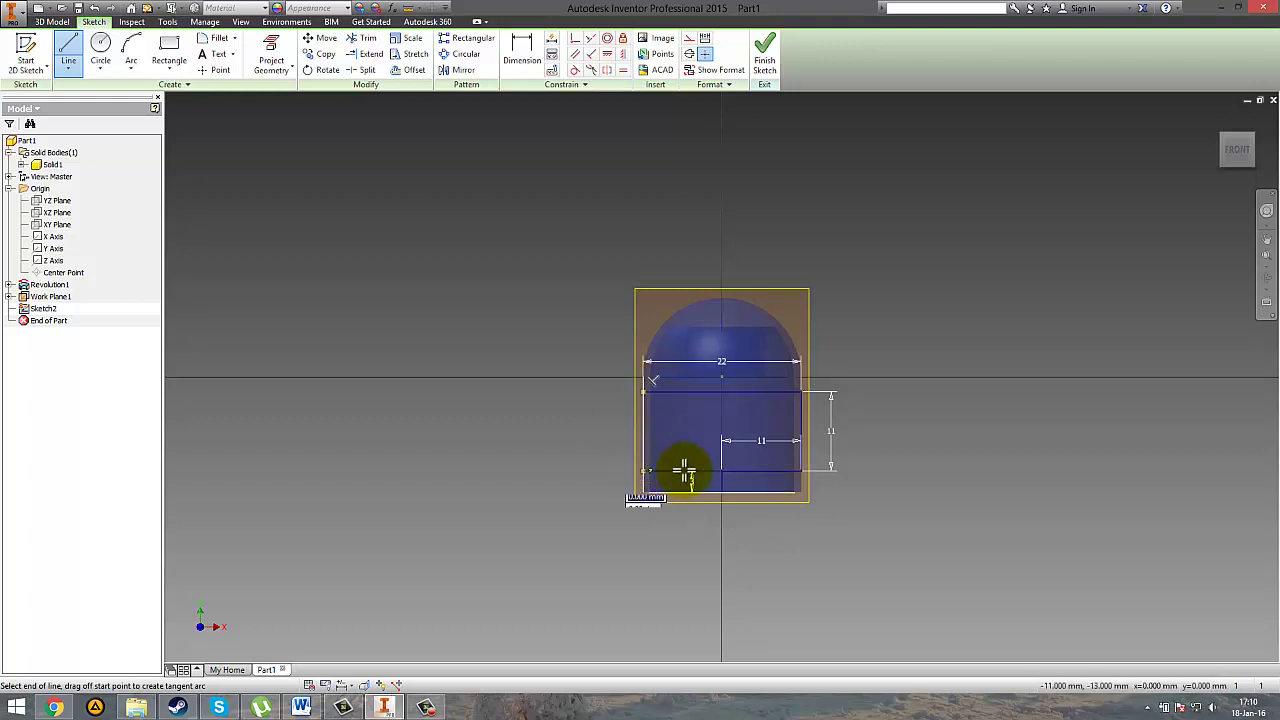
pyautogui.click(725, 470)
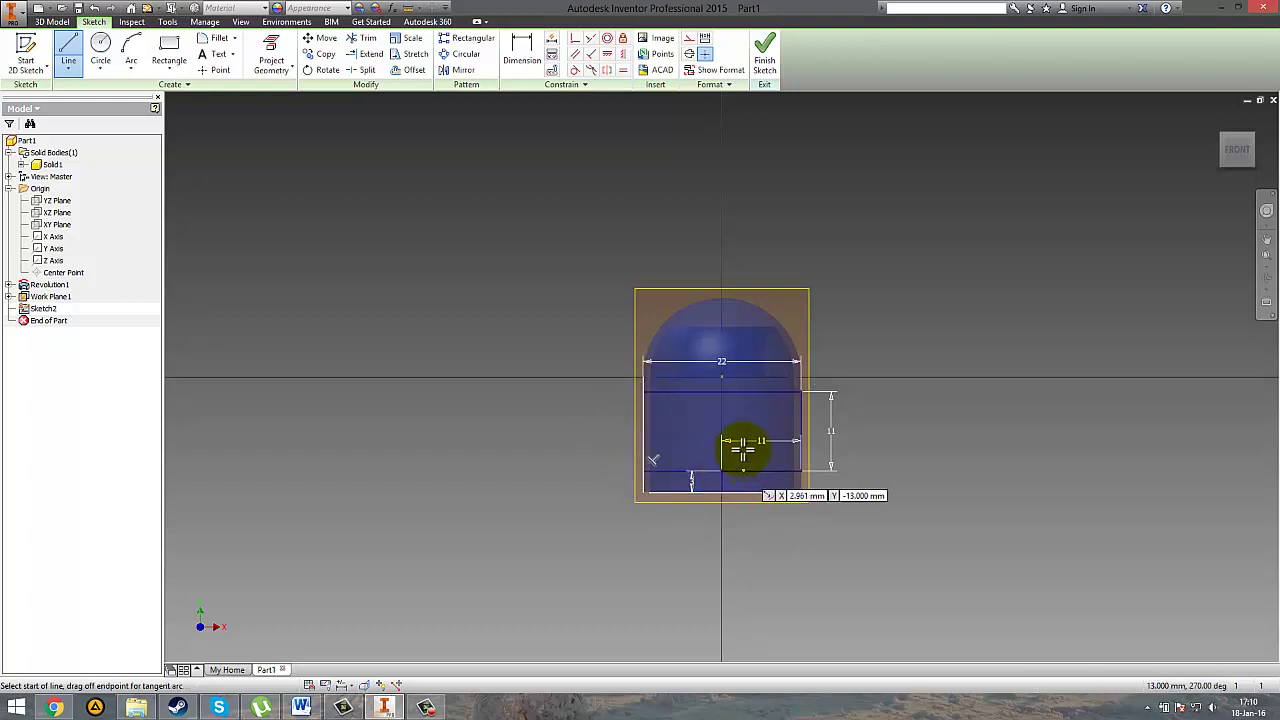
pyautogui.press('Escape')
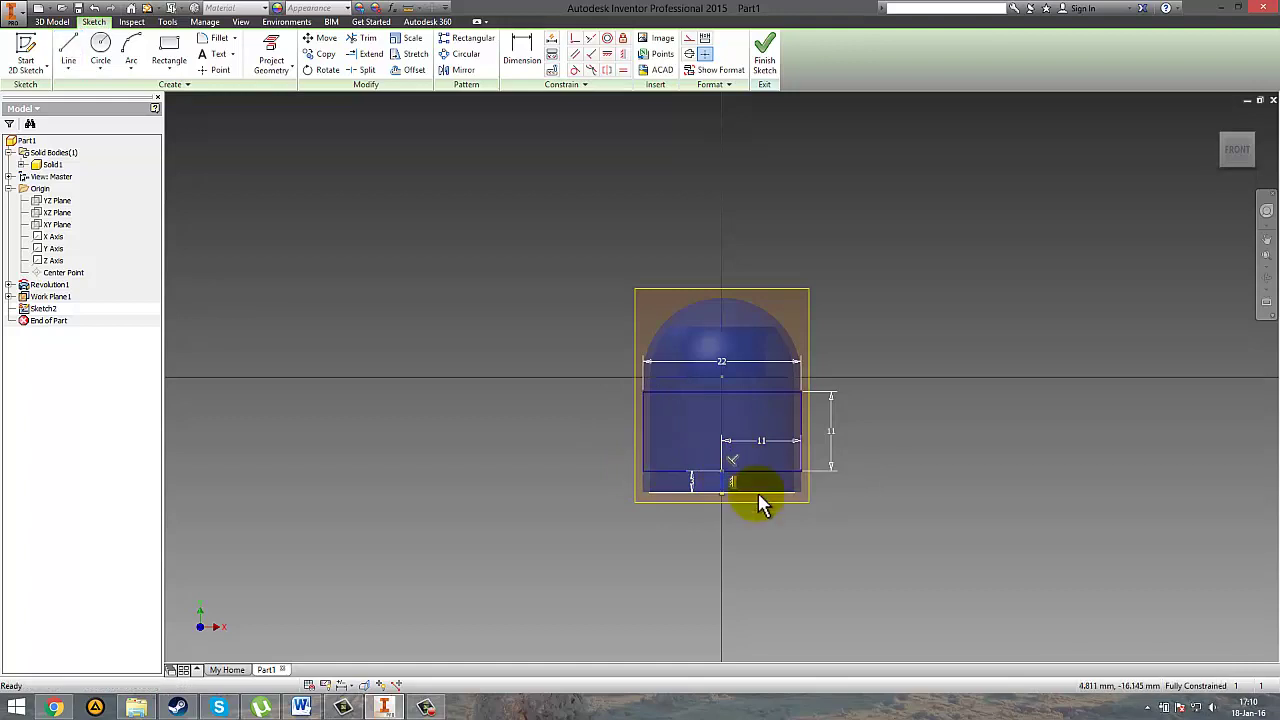
# Step: Remove the 3 mm vertical guide line below the rectangle and finish the sketch
pyautogui.hotkey('ctrl', 'z')
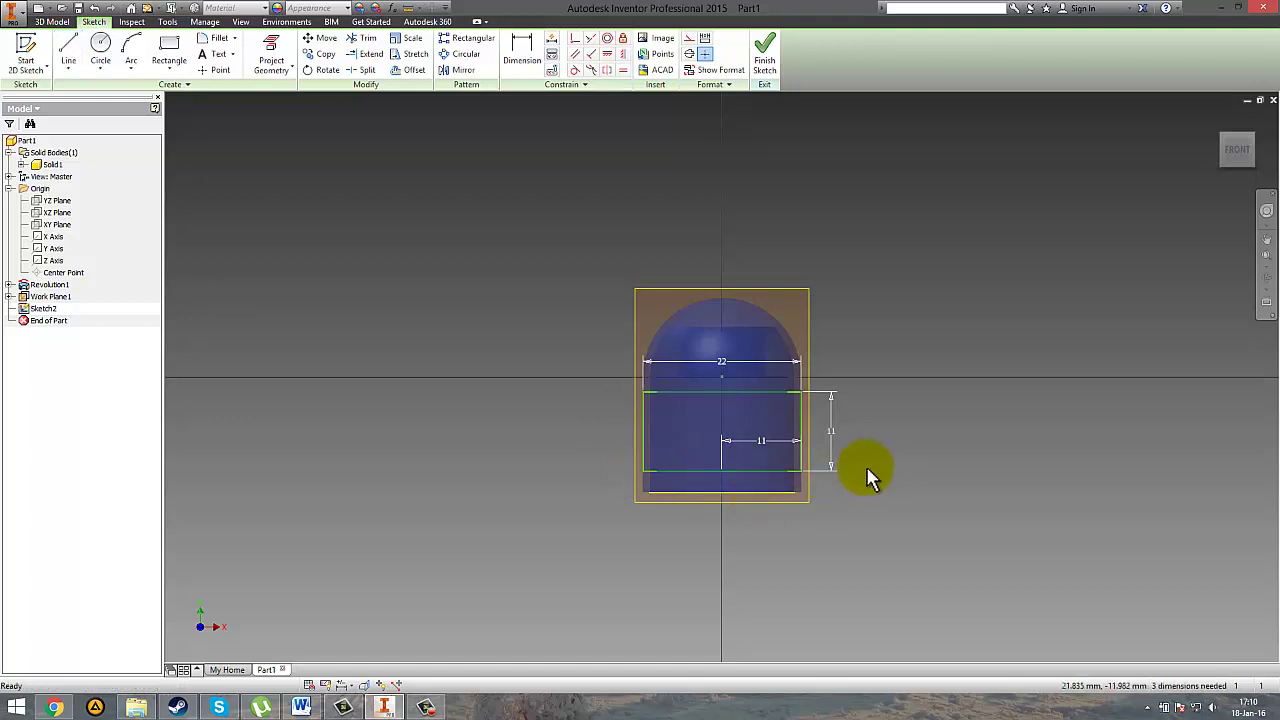
pyautogui.moveTo(890, 467)
pyautogui.keyDown('shift'); pyautogui.mouseDown(button='middle')
pyautogui.moveTo(794, 471)
pyautogui.moveTo(766, 509)
pyautogui.moveTo(765, 520)
pyautogui.moveTo(829, 534)
pyautogui.moveTo(840, 566)
pyautogui.moveTo(829, 594)
pyautogui.moveTo(788, 596)
pyautogui.moveTo(714, 551)
pyautogui.moveTo(751, 491)
pyautogui.moveTo(723, 463)
pyautogui.moveTo(638, 478)
pyautogui.moveTo(609, 503)
pyautogui.moveTo(686, 517)
pyautogui.moveTo(724, 505)
pyautogui.mouseUp(button='middle'); pyautogui.keyUp('shift')
pyautogui.click(764, 50)
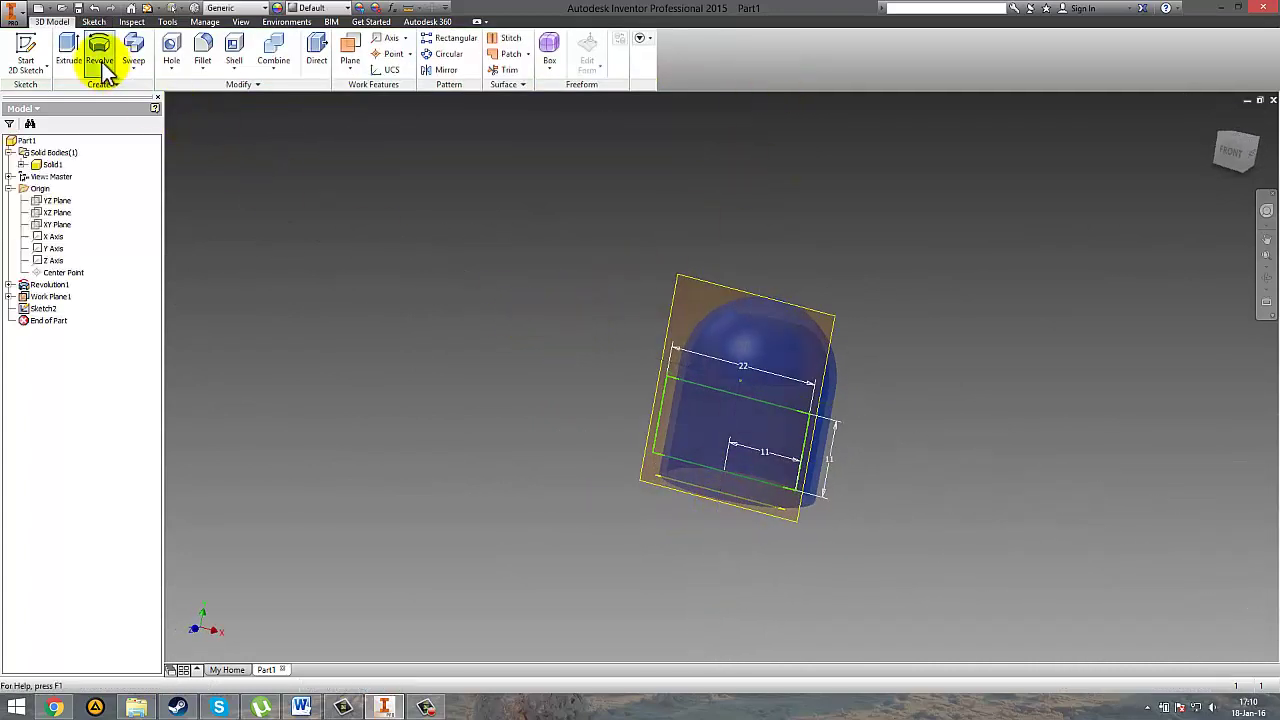
# Step: Extrude the rectangle as a 13.25 mm cut outward through the helmet's front wall to make the face opening
pyautogui.click(66, 50)
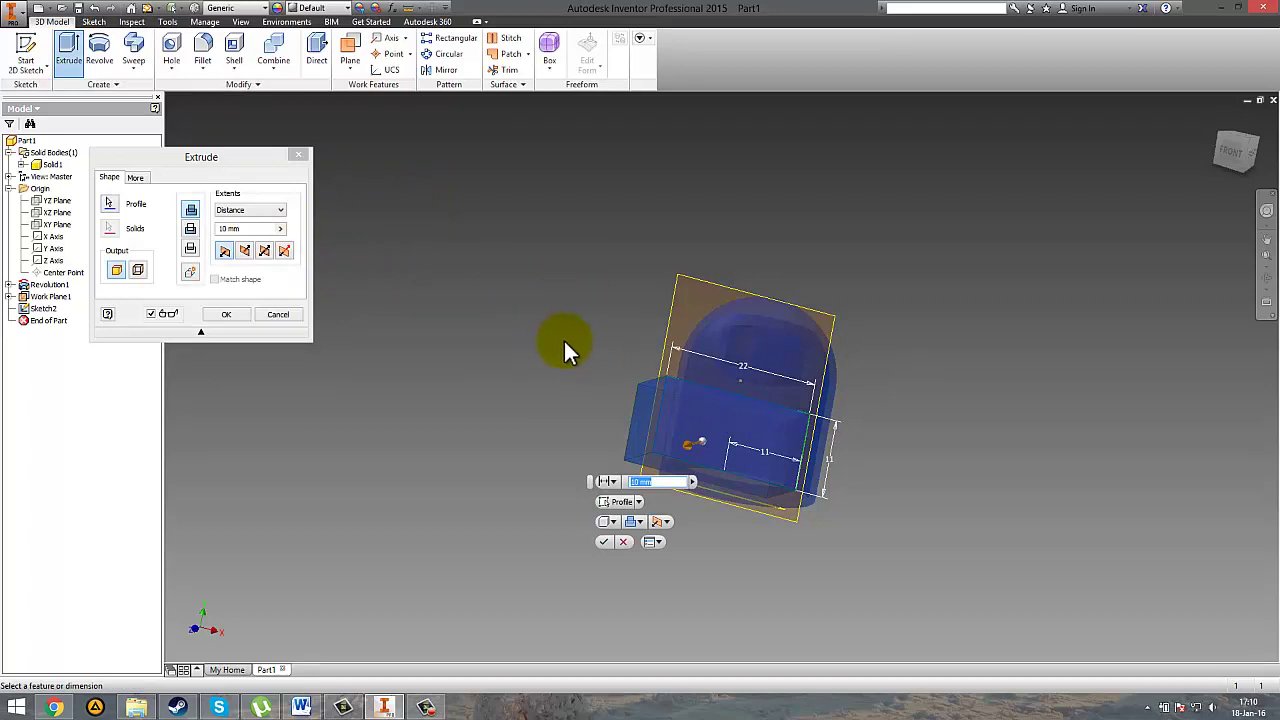
pyautogui.click(191, 228)
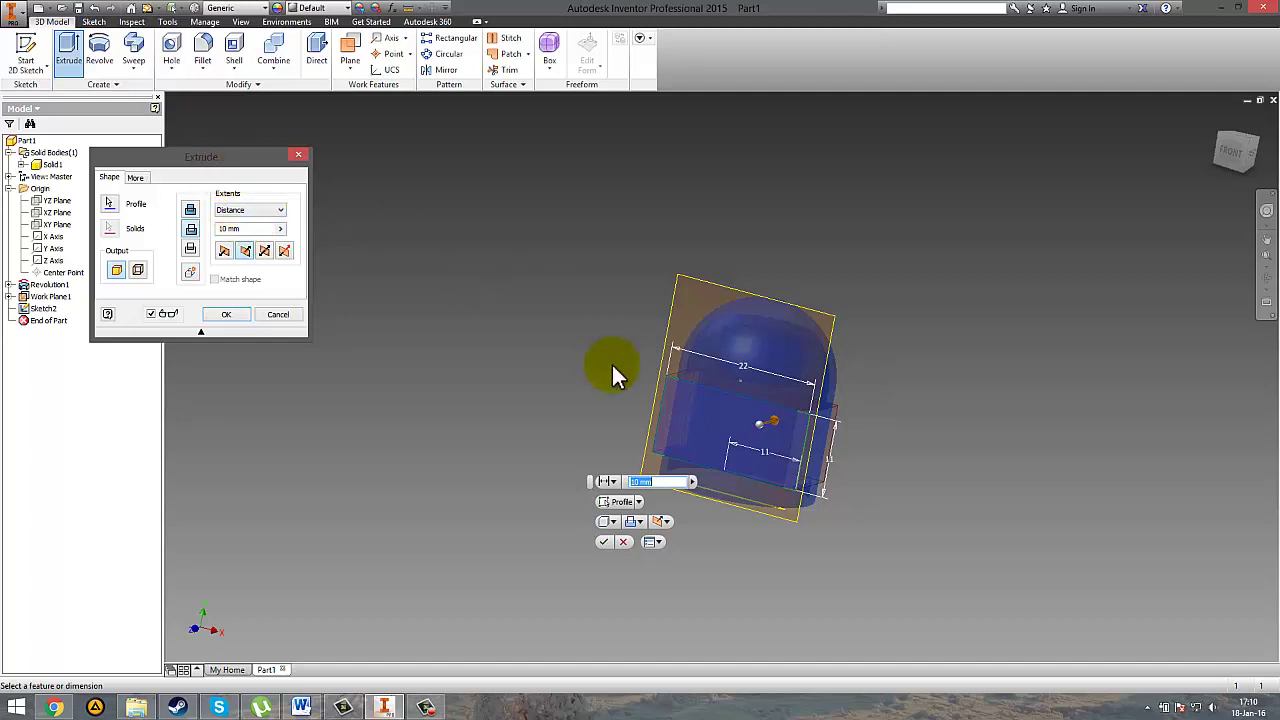
pyautogui.keyDown('shift'); pyautogui.moveTo(614, 371); pyautogui.dragTo(697, 380, button='middle'); pyautogui.keyUp('shift')
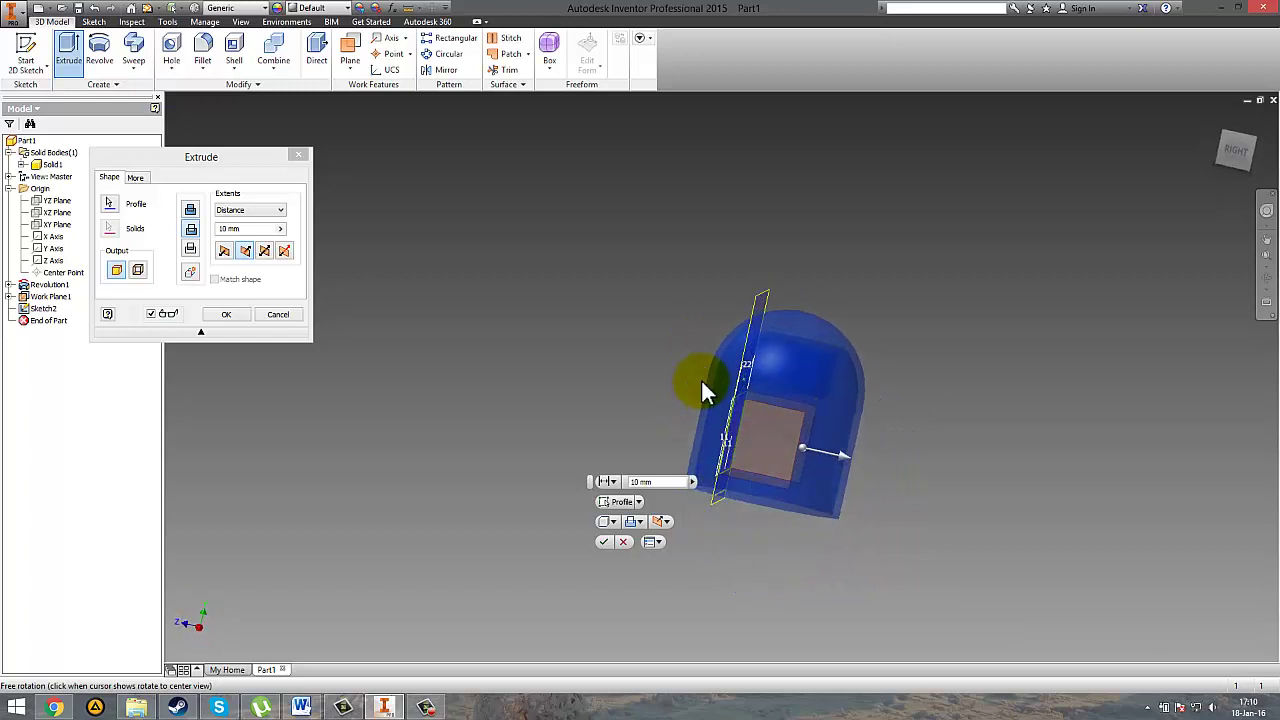
pyautogui.click(262, 252)
pyautogui.click(224, 251)
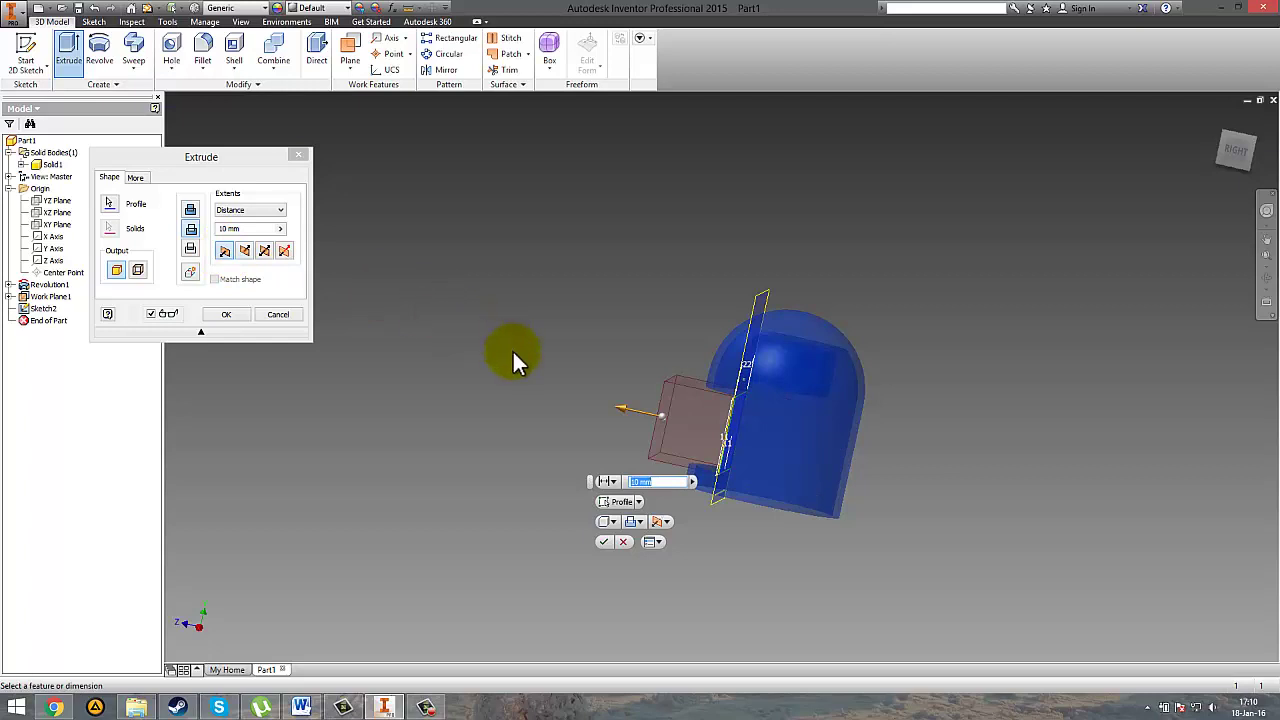
pyautogui.keyDown('shift'); pyautogui.moveTo(512, 349); pyautogui.dragTo(670, 306, button='middle'); pyautogui.keyUp('shift')
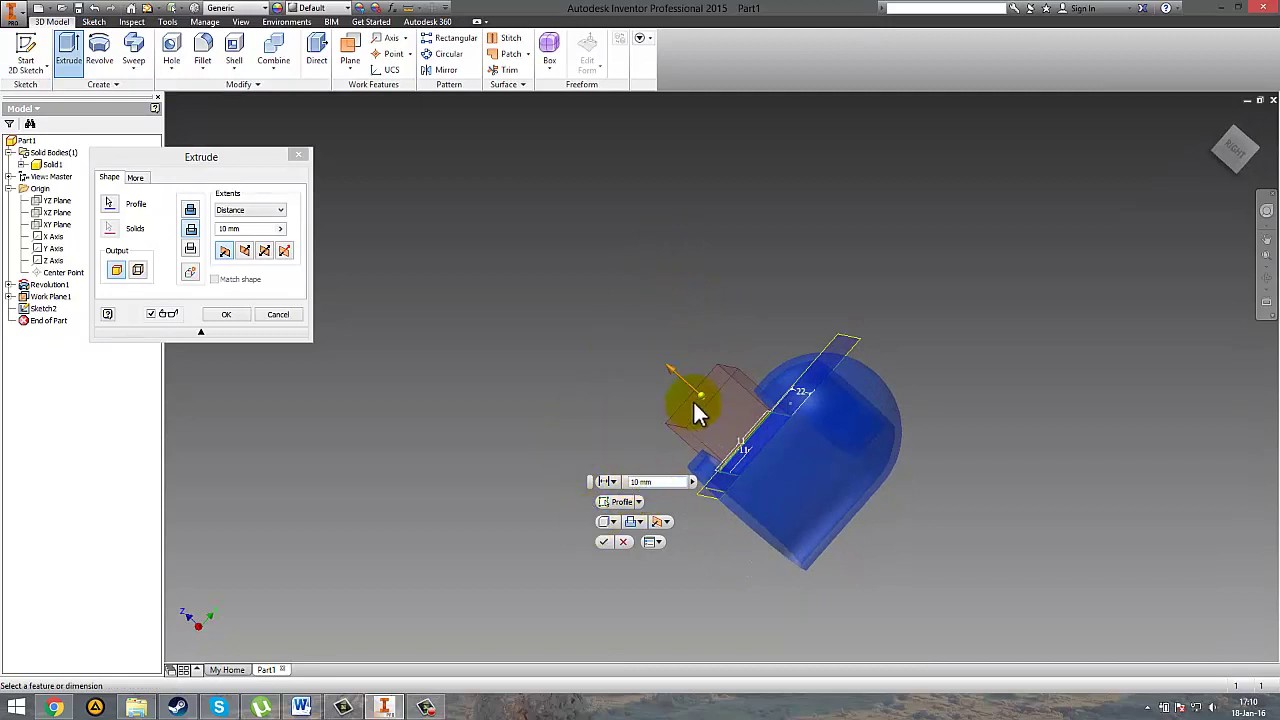
pyautogui.moveTo(674, 370); pyautogui.dragTo(649, 364)
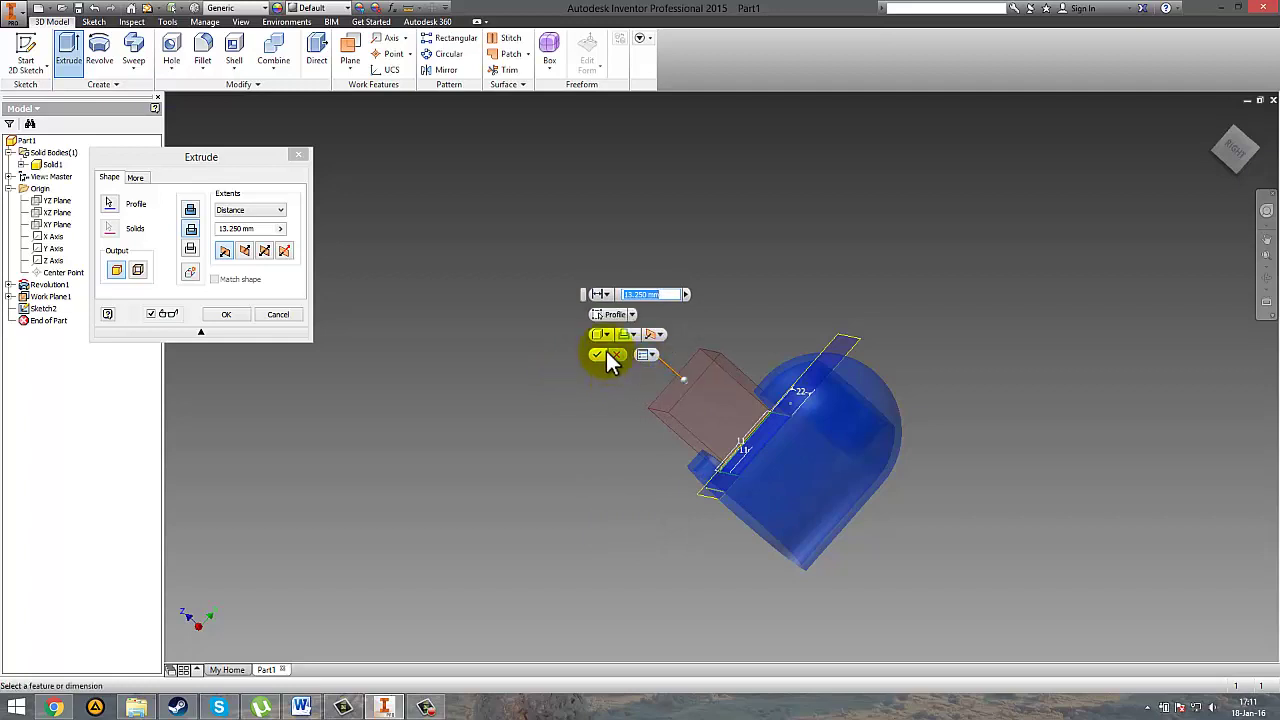
pyautogui.click(602, 355)
pyautogui.keyDown('shift'); pyautogui.moveTo(608, 434); pyautogui.dragTo(540, 397, button='middle'); pyautogui.keyUp('shift')
pyautogui.keyDown('shift'); pyautogui.moveTo(612, 441); pyautogui.dragTo(510, 453, button='middle'); pyautogui.keyUp('shift')
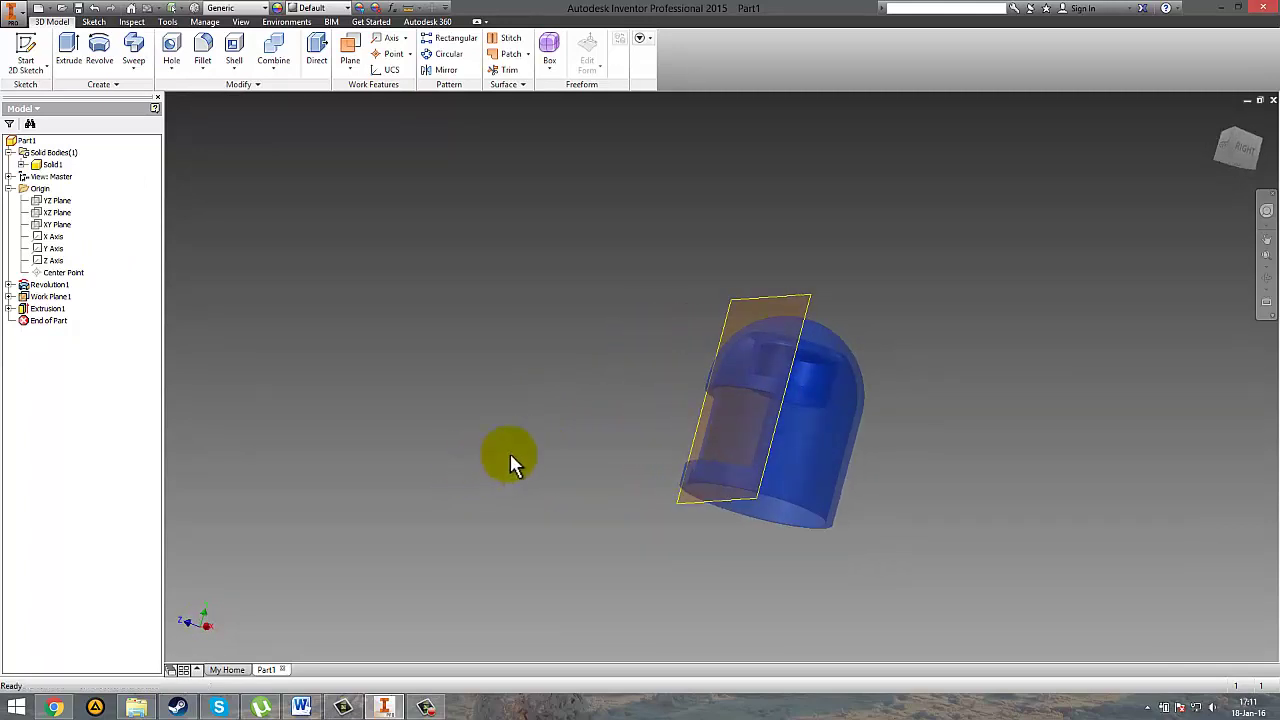
# Step: Hide the offset work plane used for the face opening sketch
pyautogui.click(52, 297)
pyautogui.rightClick(58, 306)
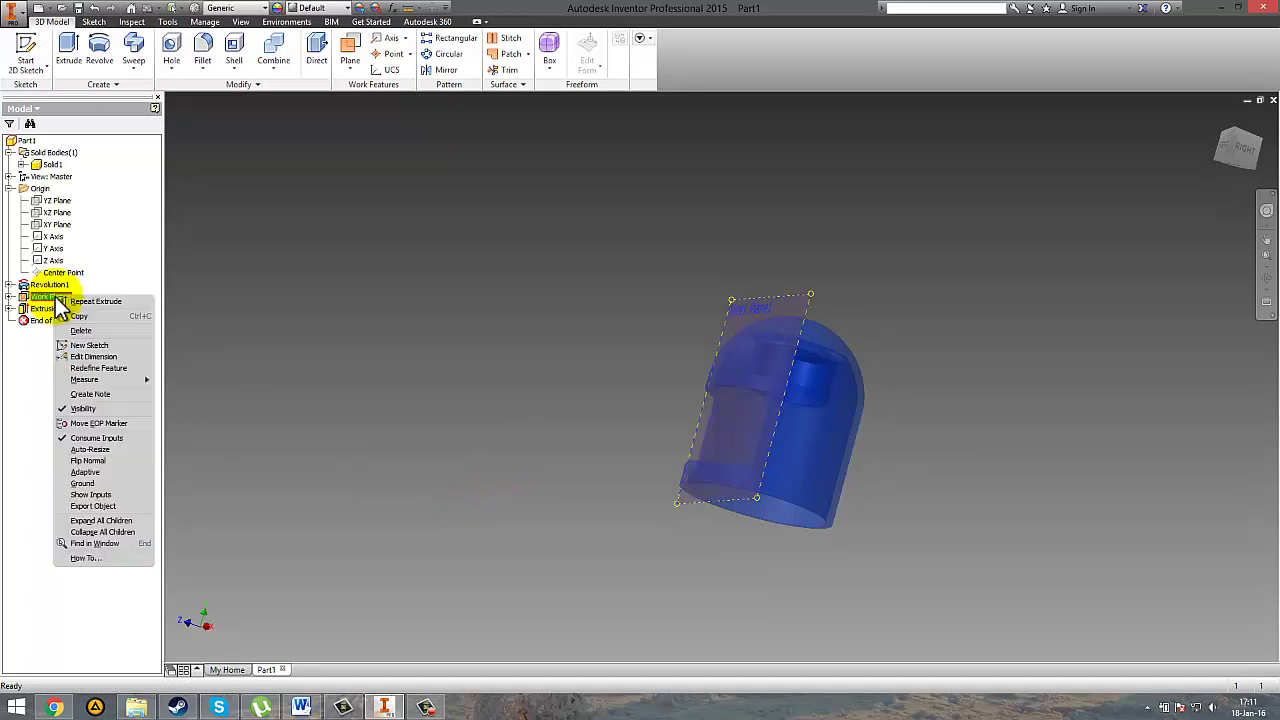
pyautogui.click(94, 410)
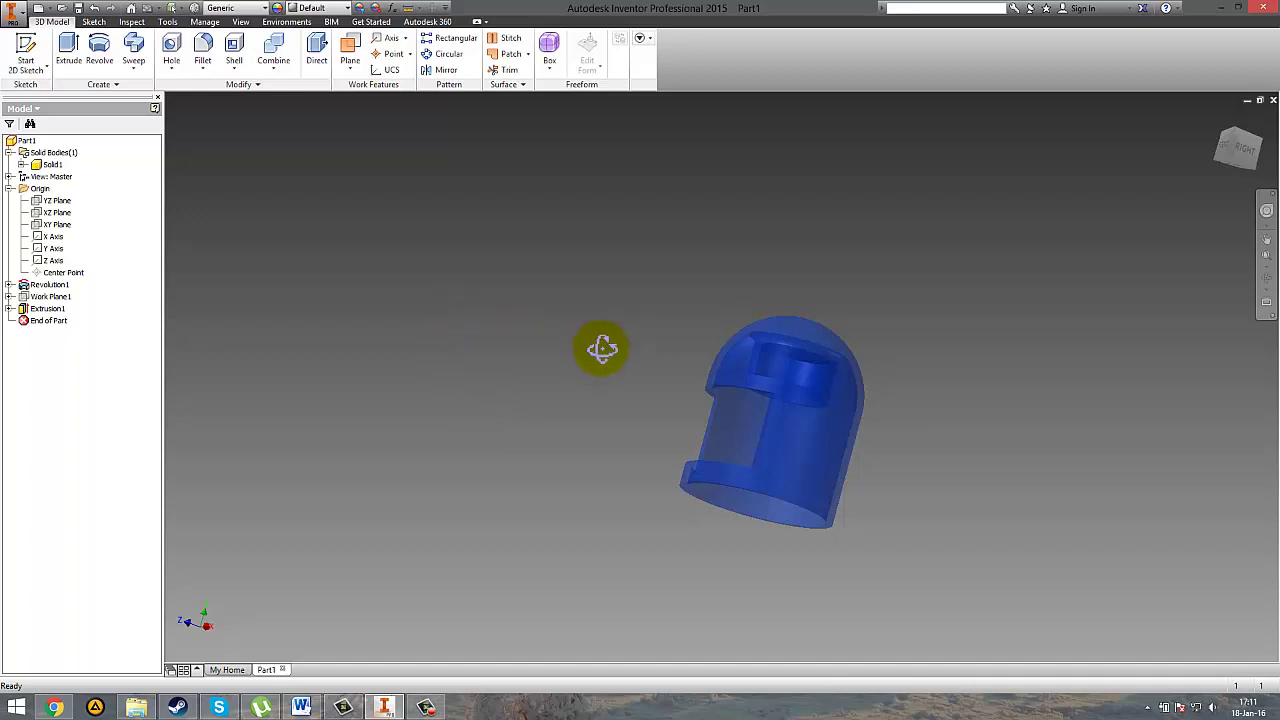
pyautogui.moveTo(601, 348); pyautogui.dragTo(629, 374)
# Step: Check the corner radius in the Lego-man.doc drawing and start a 2 mm fillet on the face opening's two upper corner edges
pyautogui.click(301, 707)
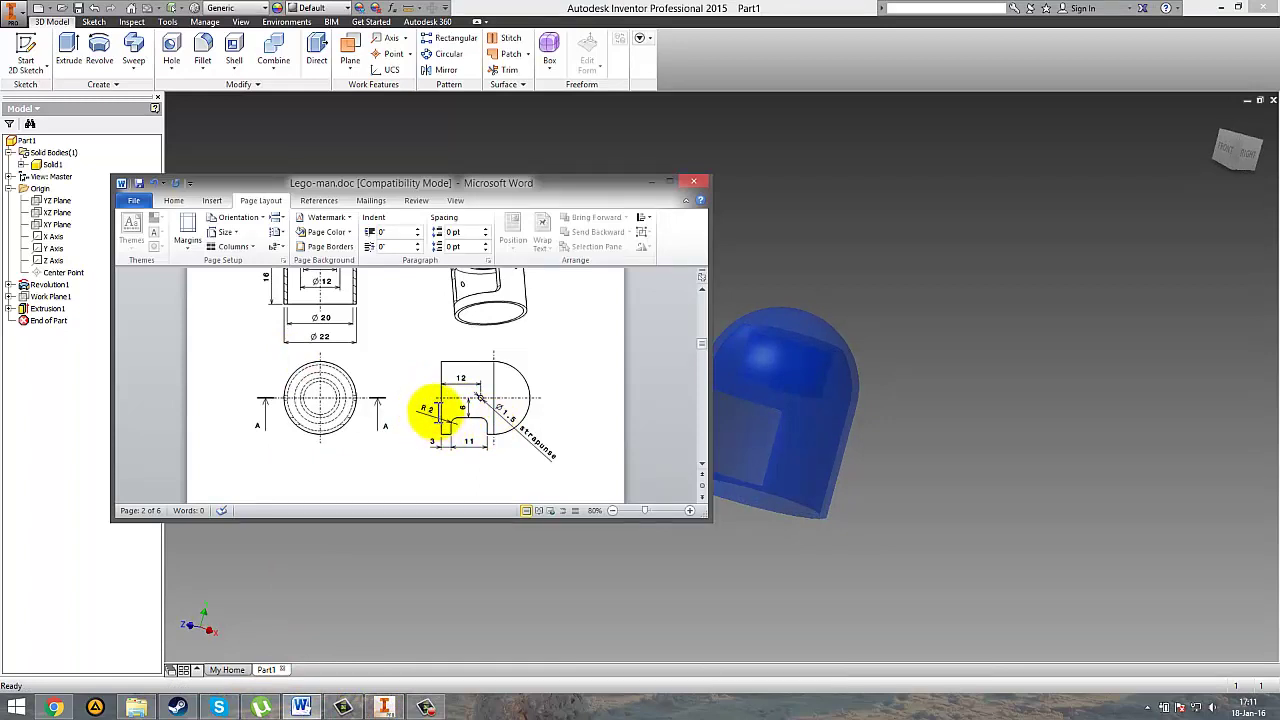
pyautogui.click(360, 533)
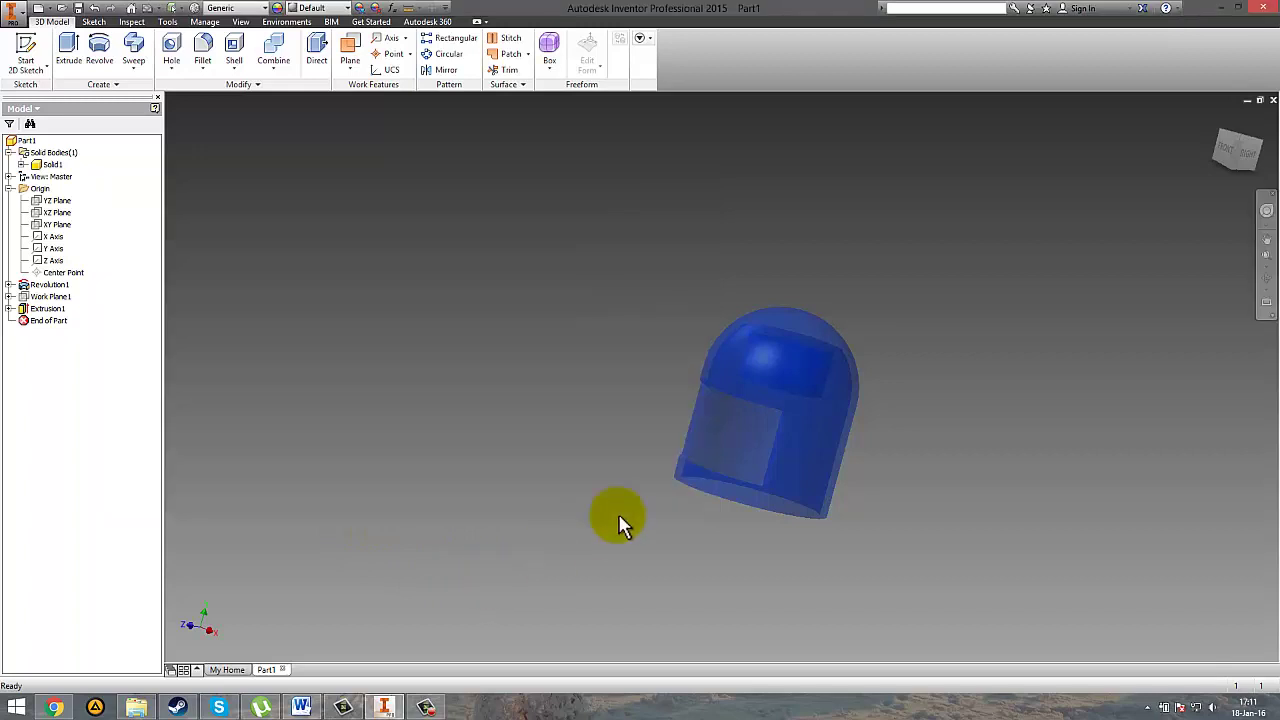
pyautogui.click(206, 58)
pyautogui.keyDown('shift'); pyautogui.moveTo(928, 428); pyautogui.dragTo(963, 392, button='middle'); pyautogui.keyUp('shift')
pyautogui.scroll(-6, 800, 399)
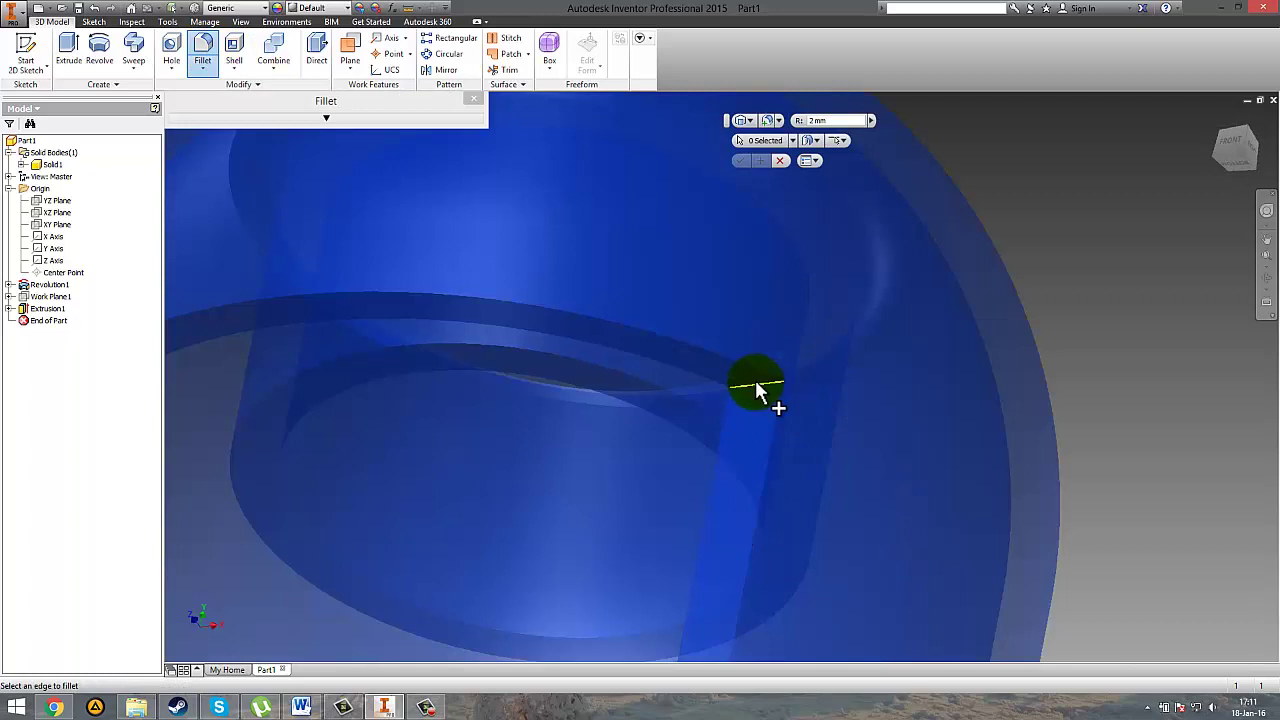
pyautogui.click(755, 380)
pyautogui.scroll(-3, 774, 397)
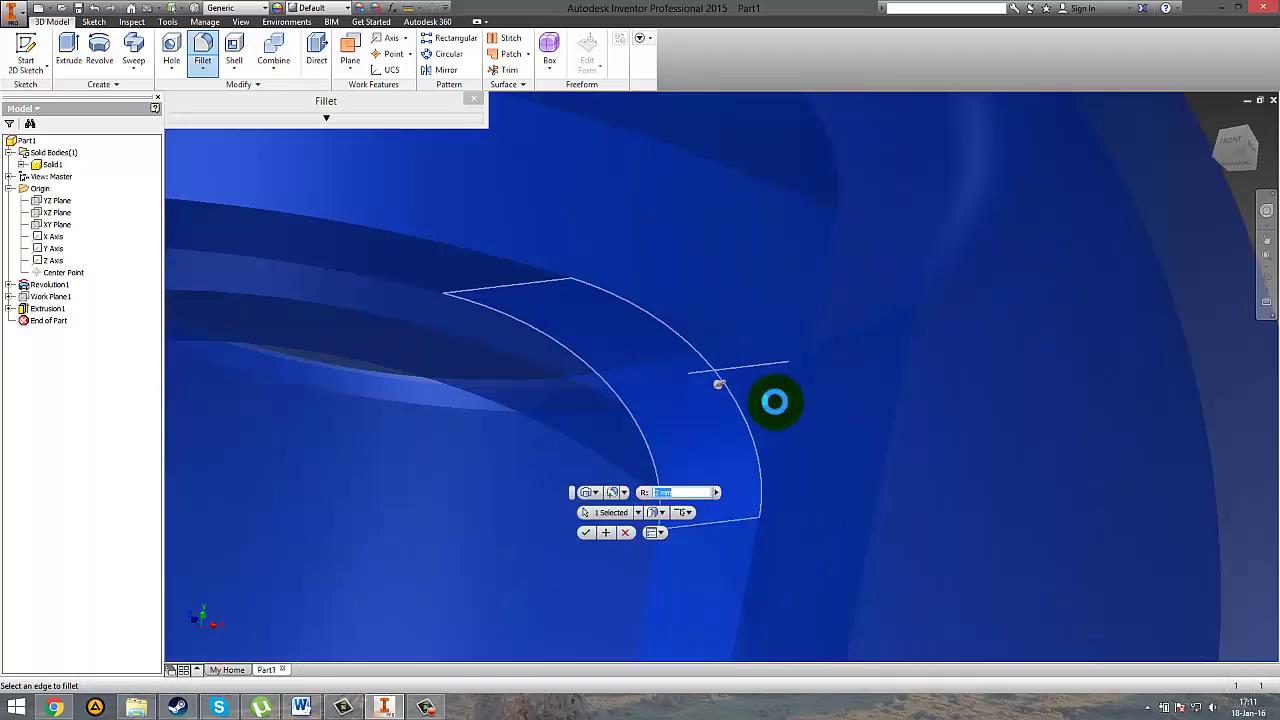
pyautogui.scroll(3, 774, 397)
pyautogui.scroll(3, 774, 400)
pyautogui.click(357, 435)
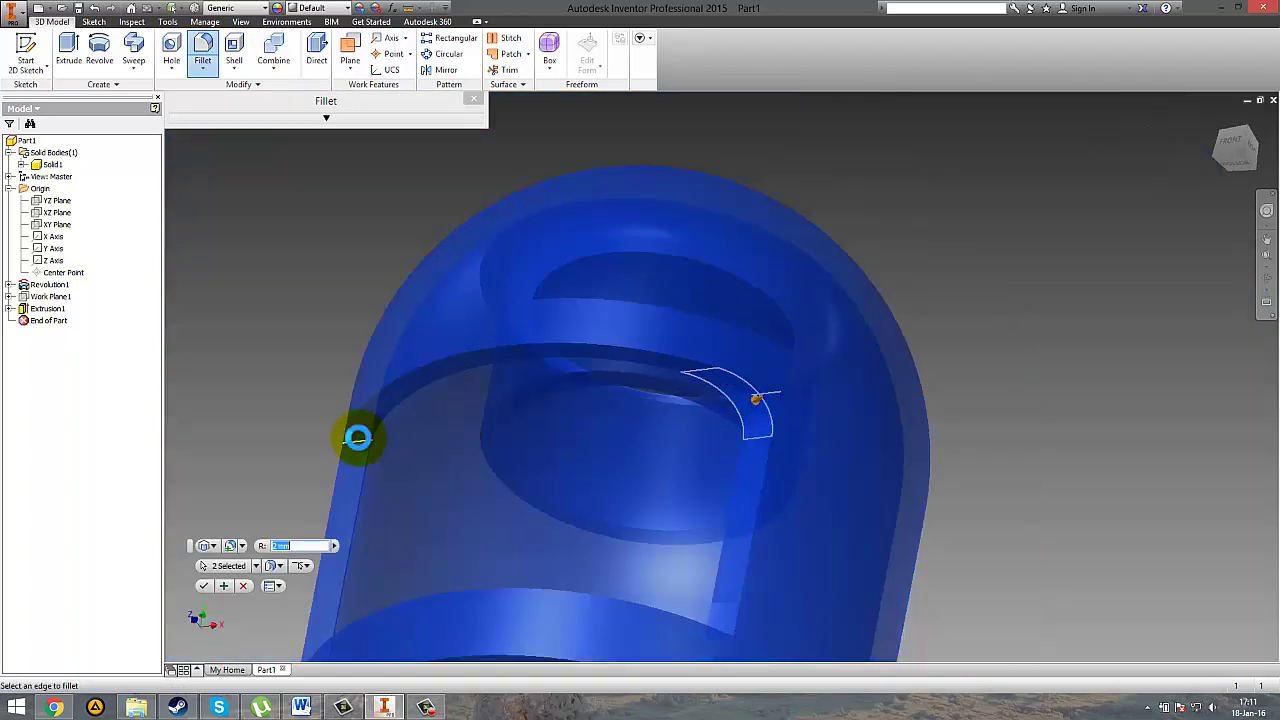
# Step: Add the face opening's two lower corner edges to the 2 mm fillet and apply it
pyautogui.keyDown('shift'); pyautogui.moveTo(445, 450); pyautogui.dragTo(360, 480, button='middle'); pyautogui.keyUp('shift')
pyautogui.click(365, 477)
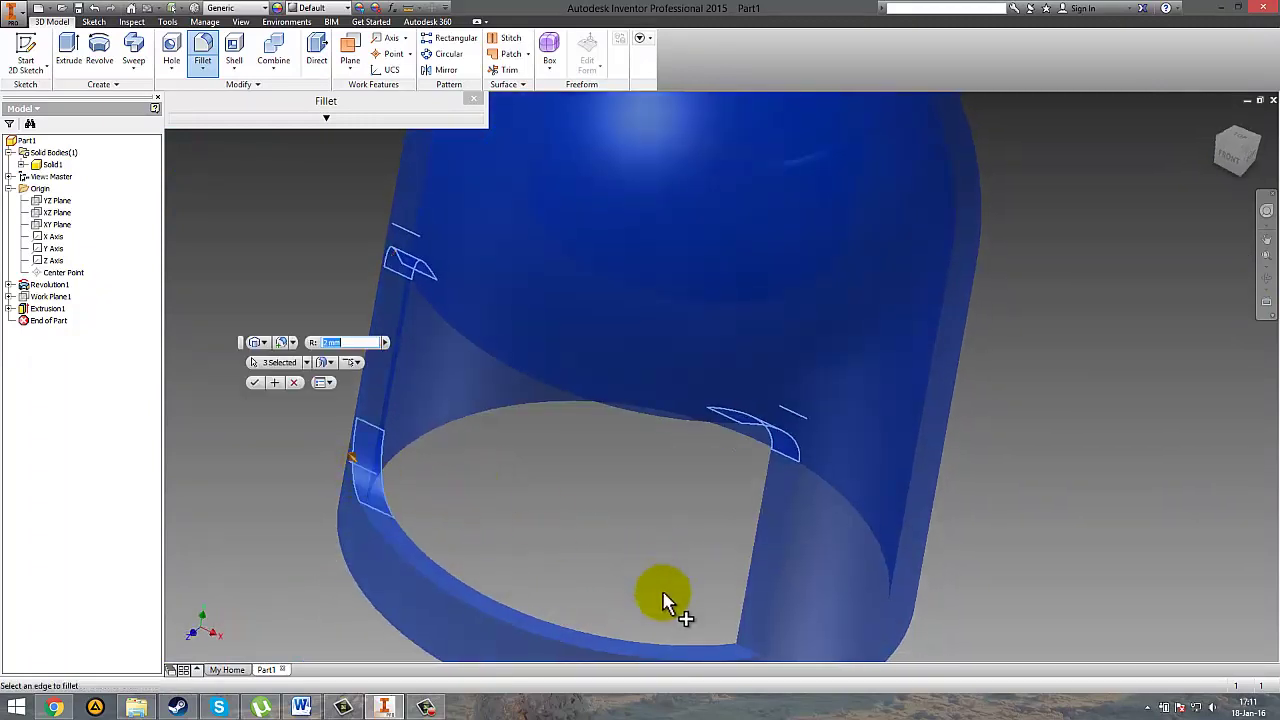
pyautogui.click(745, 653)
pyautogui.moveTo(614, 580); pyautogui.dragTo(607, 499, button='middle')
pyautogui.keyDown('shift'); pyautogui.moveTo(574, 386); pyautogui.dragTo(531, 370, button='middle'); pyautogui.keyUp('shift')
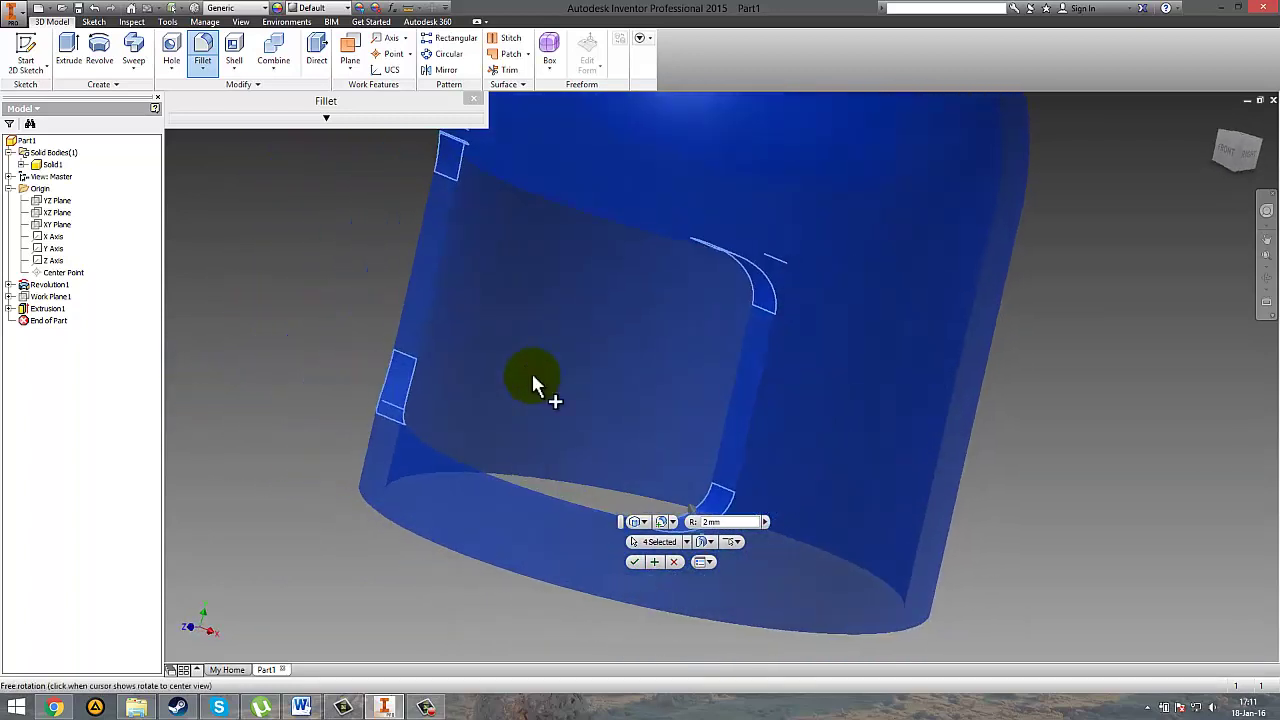
pyautogui.click(633, 563)
pyautogui.keyDown('shift'); pyautogui.moveTo(514, 386); pyautogui.dragTo(400, 600, button='middle'); pyautogui.keyUp('shift')
pyautogui.scroll(-5, 557, 389)
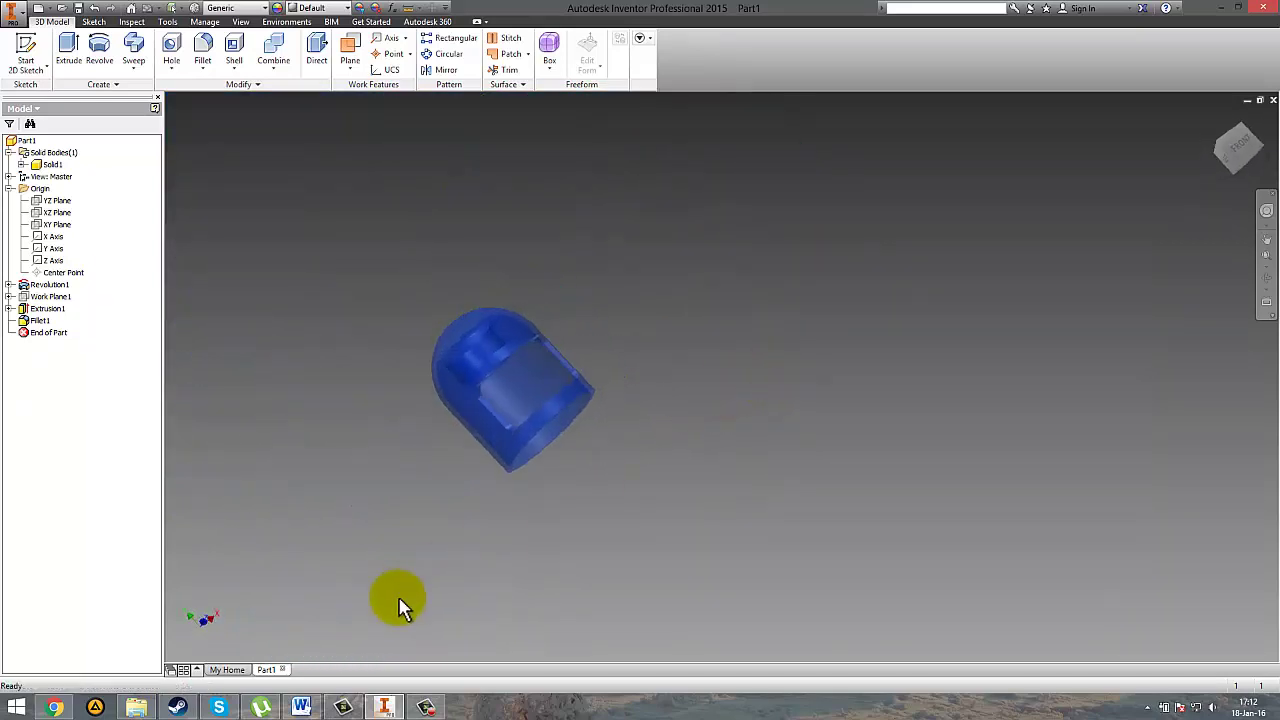
# Step: Check the side hole's dimensions in the drawing and create a work plane offset 0 mm from the YZ Plane
pyautogui.click(302, 708)
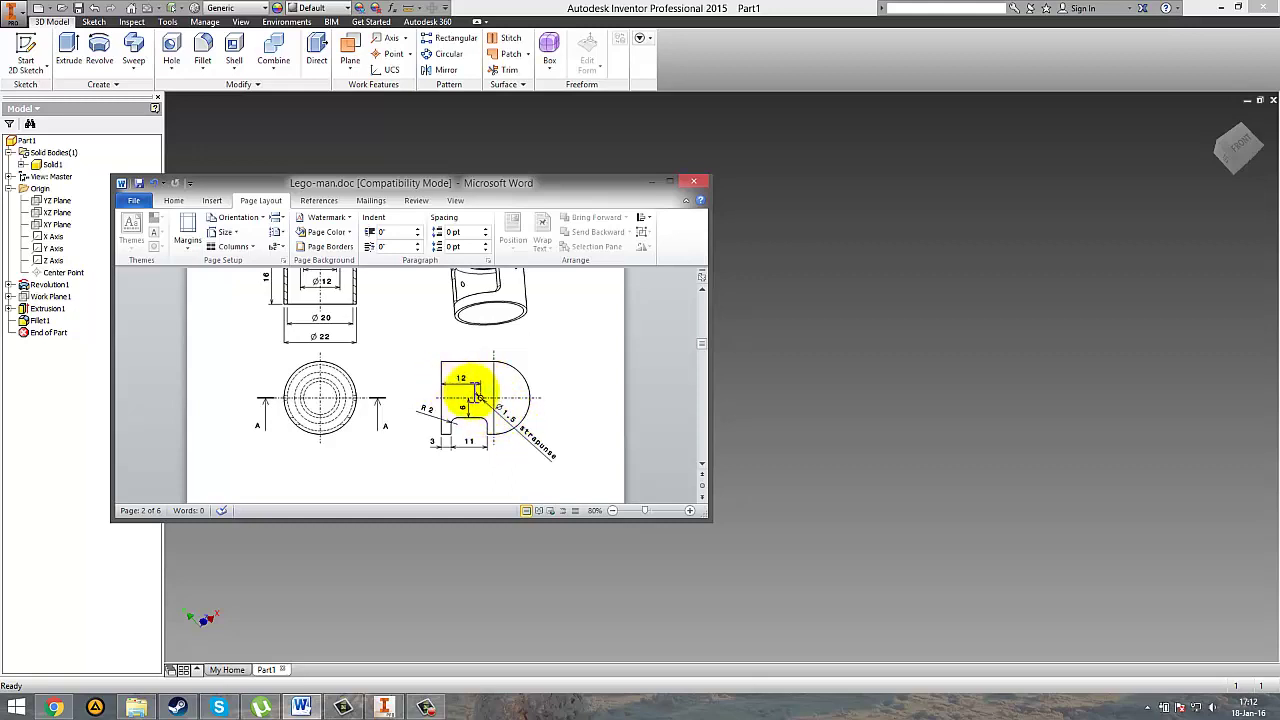
pyautogui.click(800, 396)
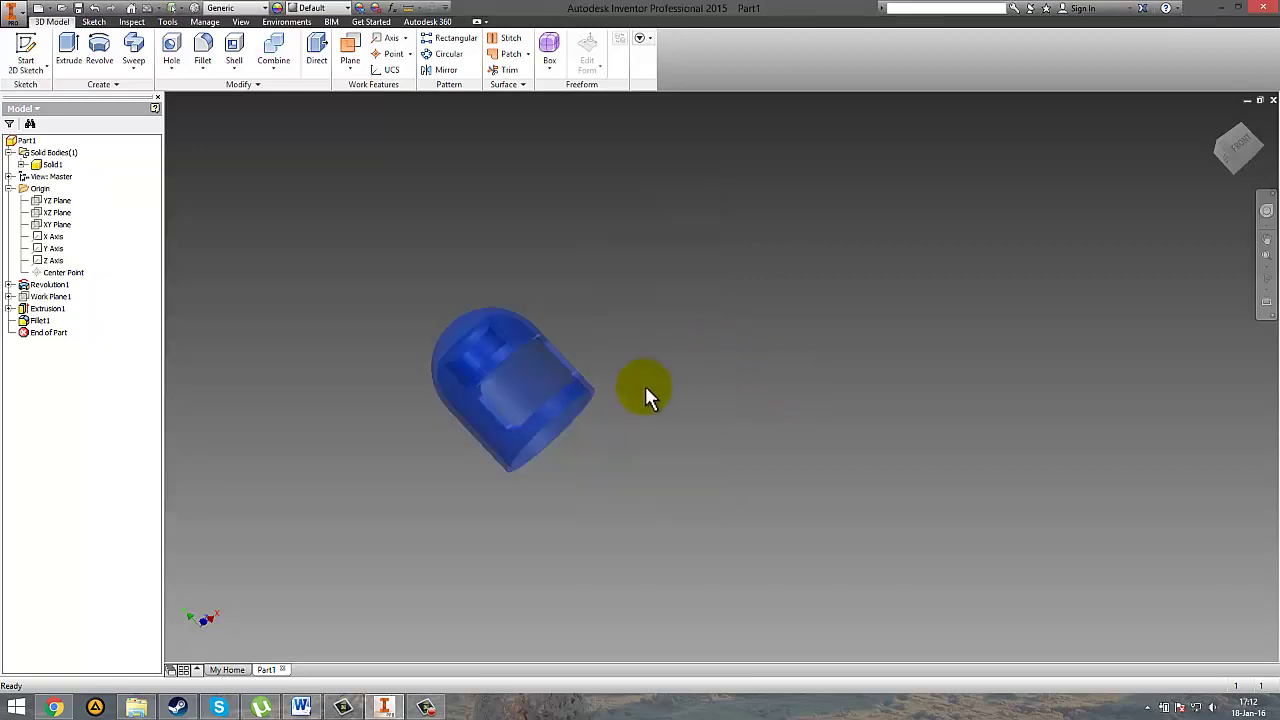
pyautogui.keyDown('shift'); pyautogui.moveTo(662, 386); pyautogui.dragTo(748, 400, button='middle'); pyautogui.keyUp('shift')
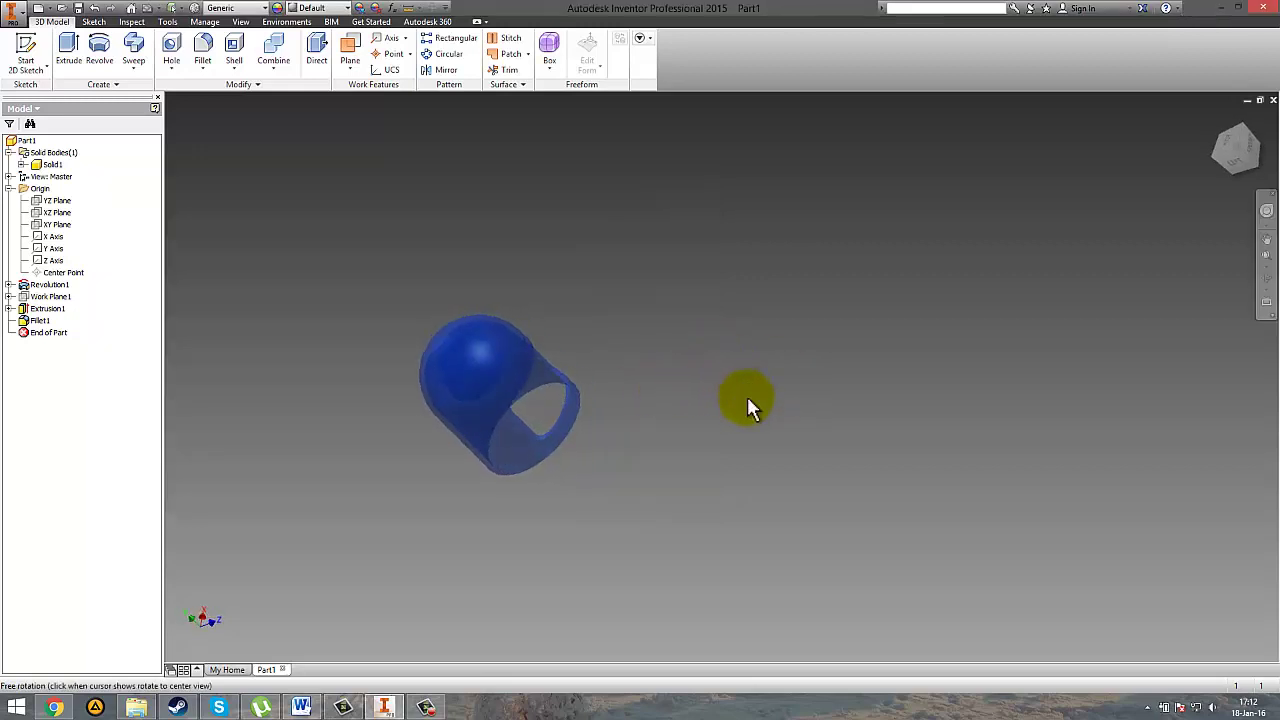
pyautogui.click(356, 66)
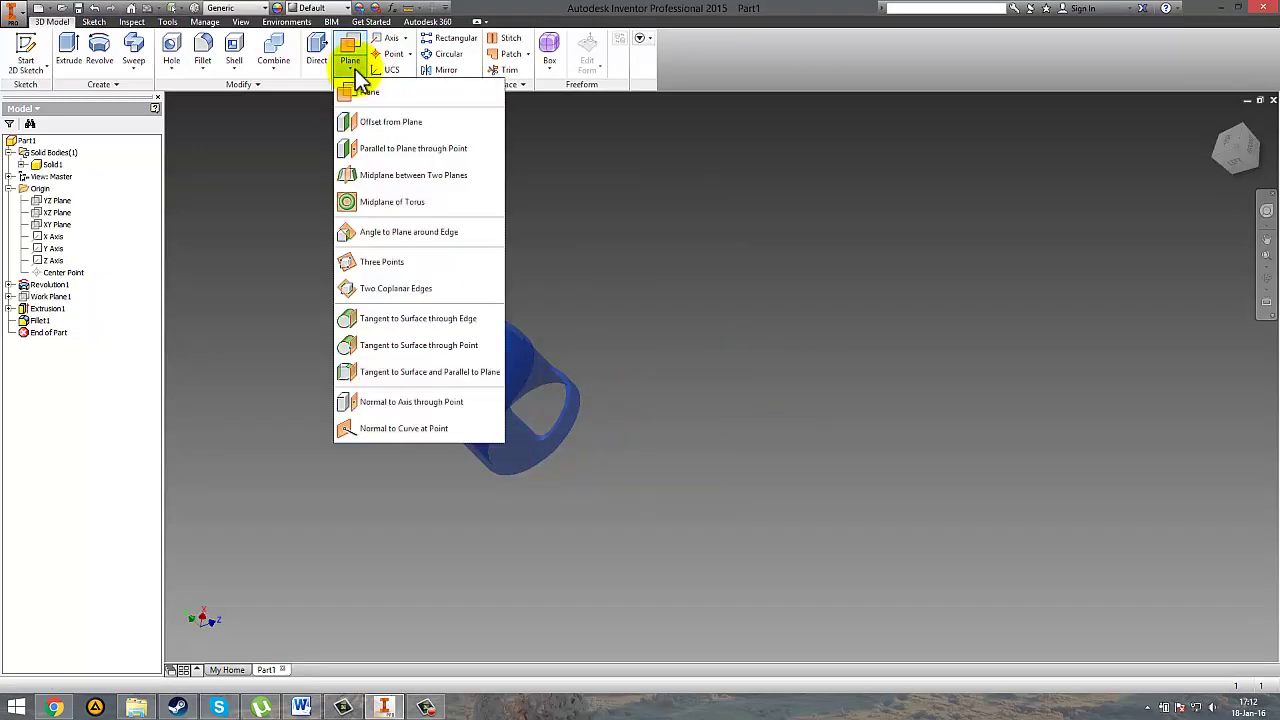
pyautogui.click(380, 122)
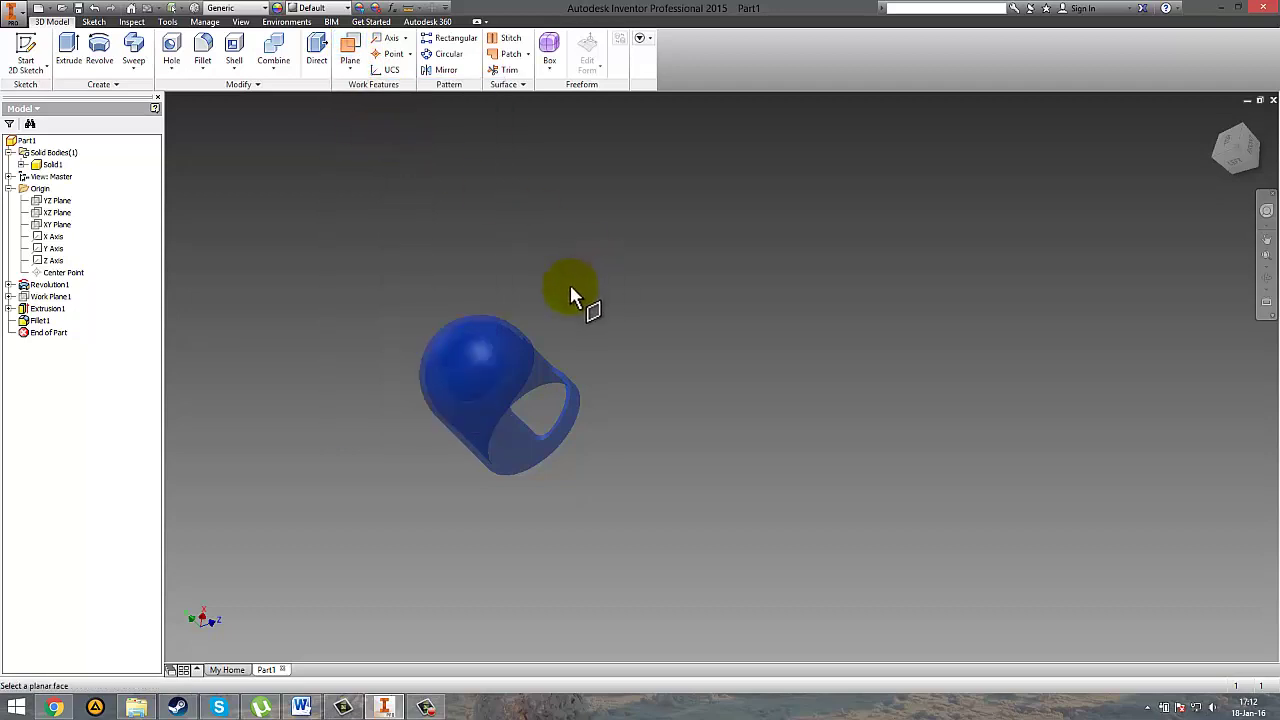
pyautogui.click(11, 308)
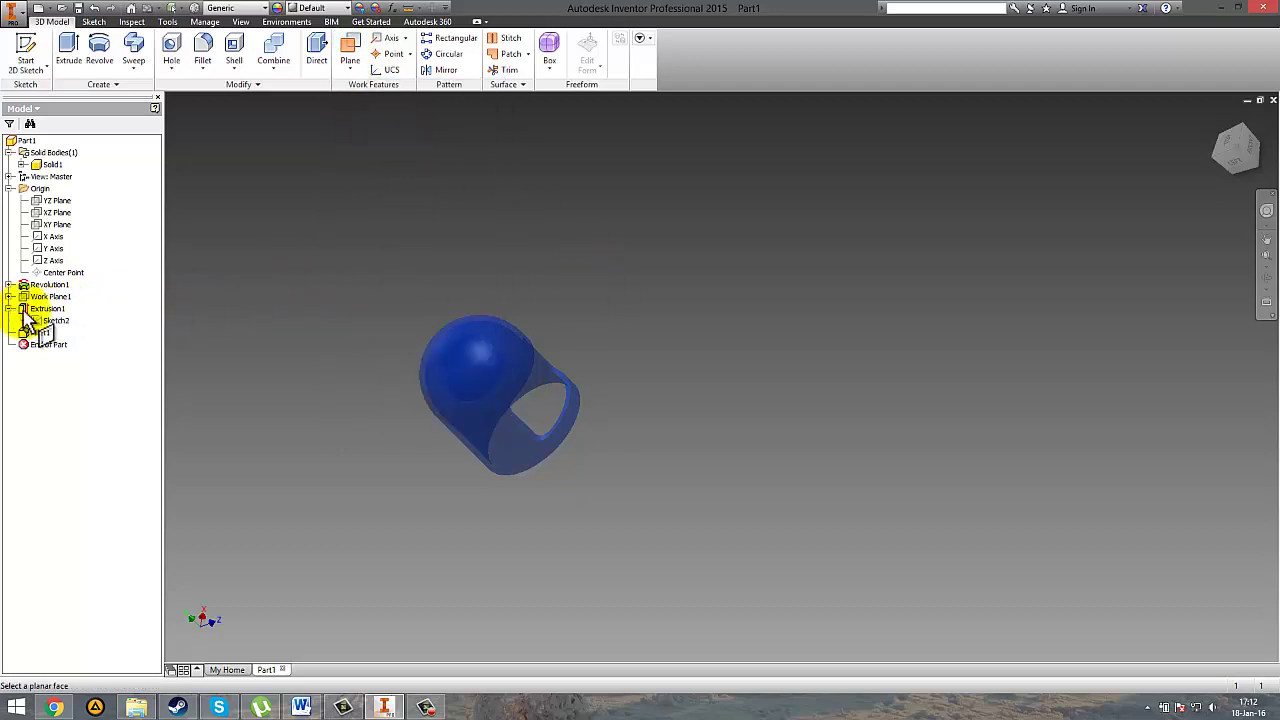
pyautogui.click(11, 297)
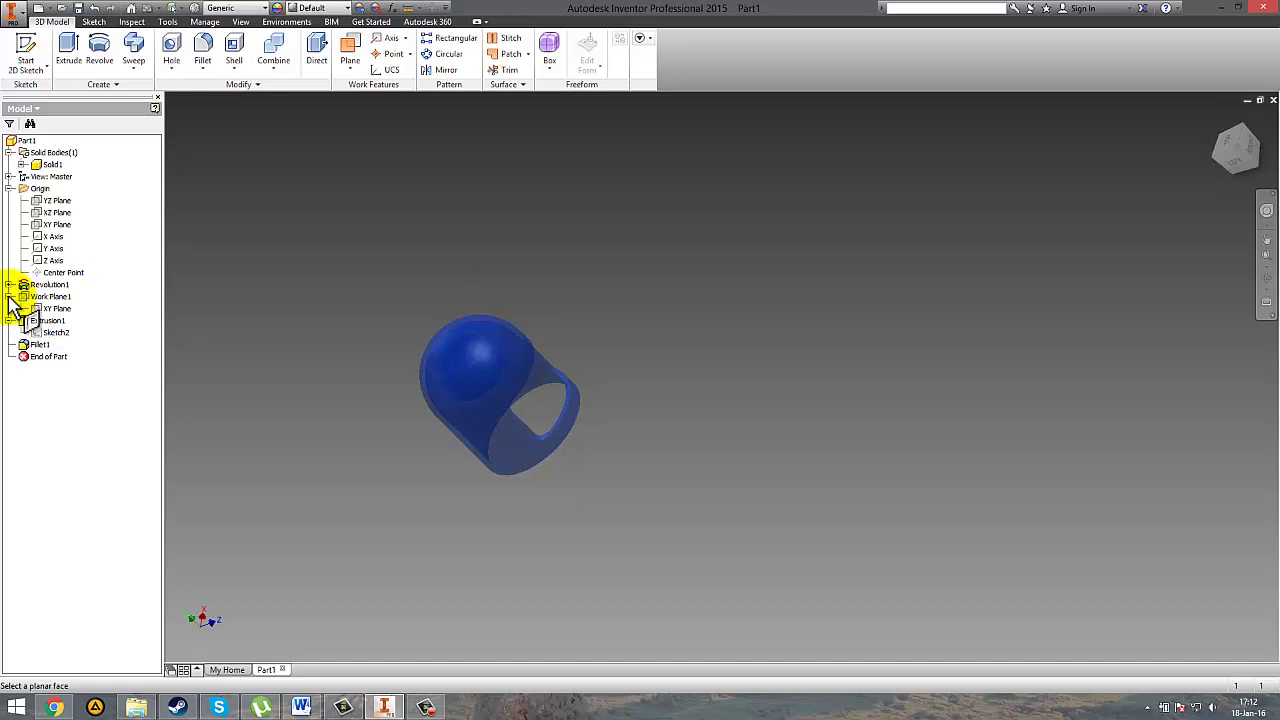
pyautogui.click(11, 297)
pyautogui.click(55, 224)
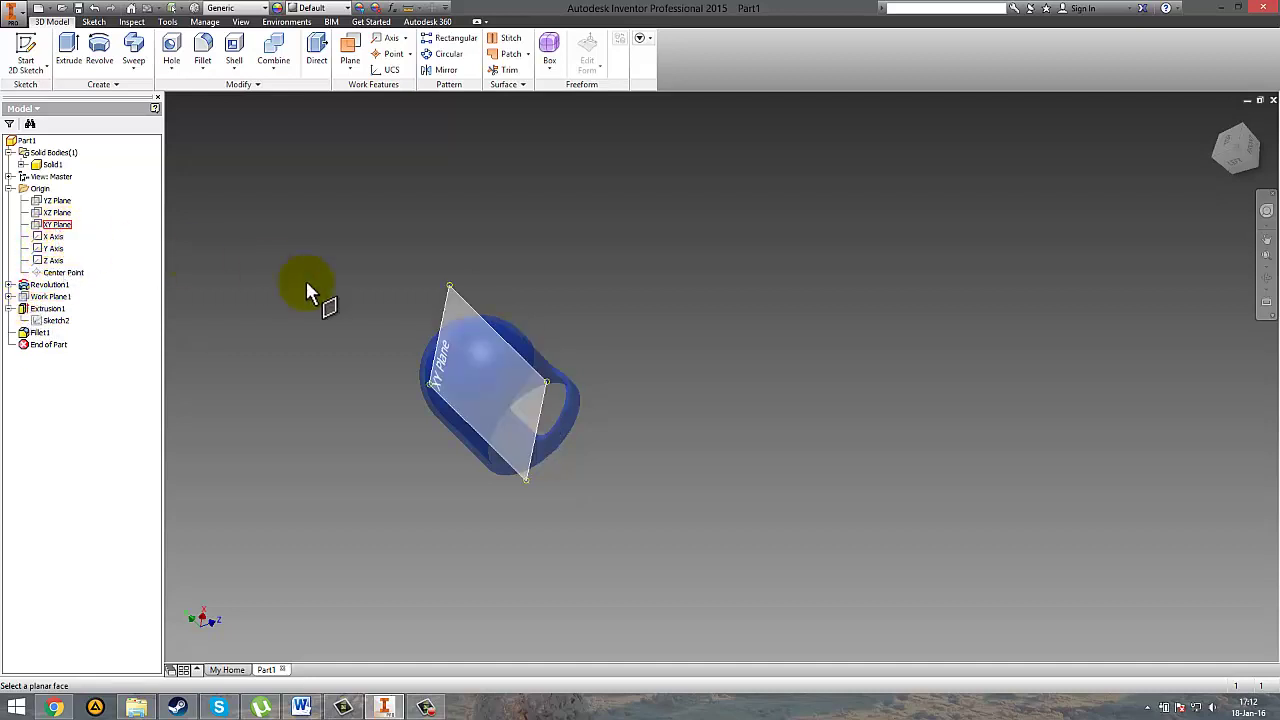
pyautogui.keyDown('shift'); pyautogui.moveTo(307, 284); pyautogui.dragTo(396, 313, button='middle'); pyautogui.keyUp('shift')
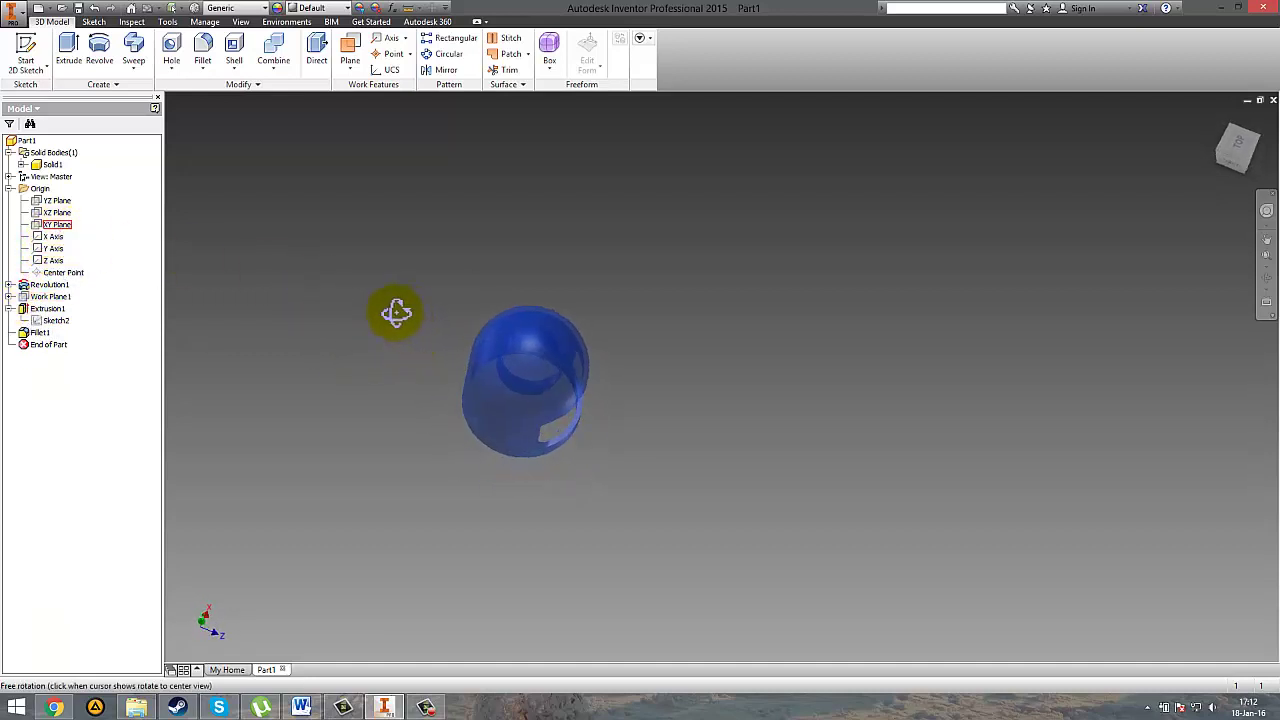
pyautogui.click(60, 202)
pyautogui.keyDown('shift'); pyautogui.moveTo(380, 386); pyautogui.dragTo(232, 317, button='middle'); pyautogui.keyUp('shift')
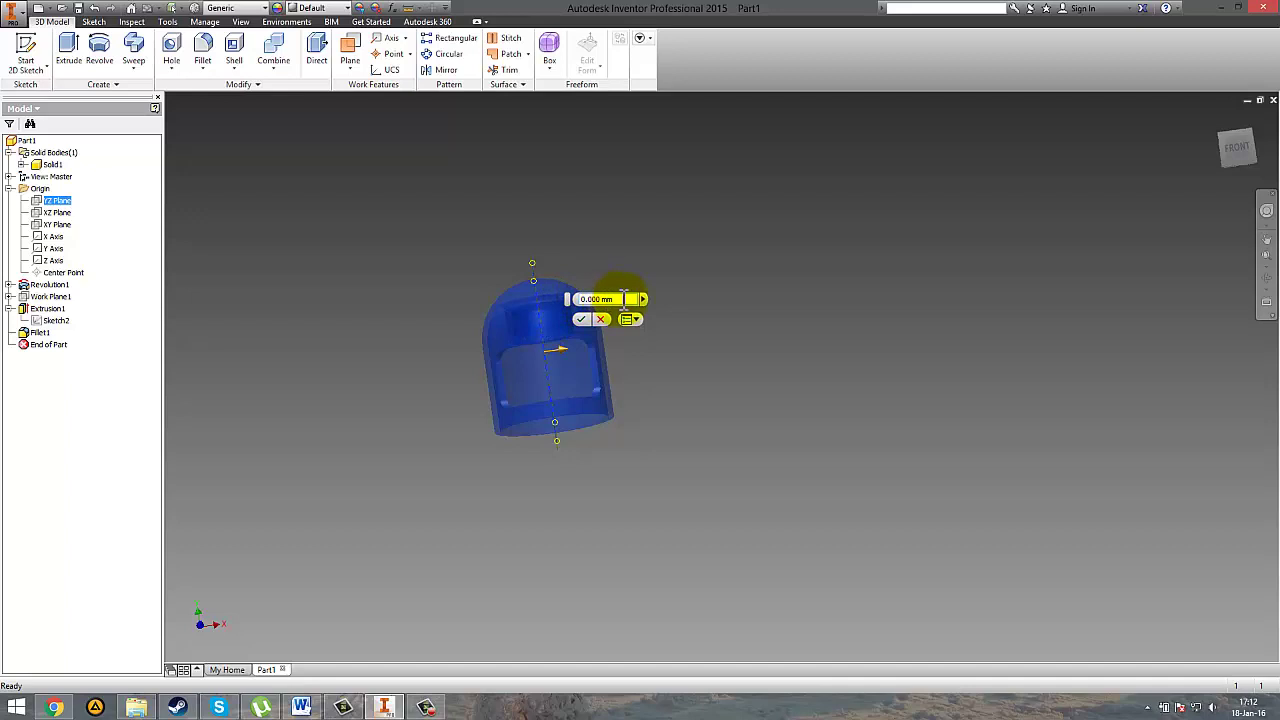
pyautogui.click(584, 318)
# Step: Start a sketch on the new work plane and draw a 12 mm vertical line upward from the midpoint of the helmet's bottom edge
pyautogui.keyDown('shift'); pyautogui.moveTo(368, 389); pyautogui.dragTo(574, 392, button='middle'); pyautogui.keyUp('shift')
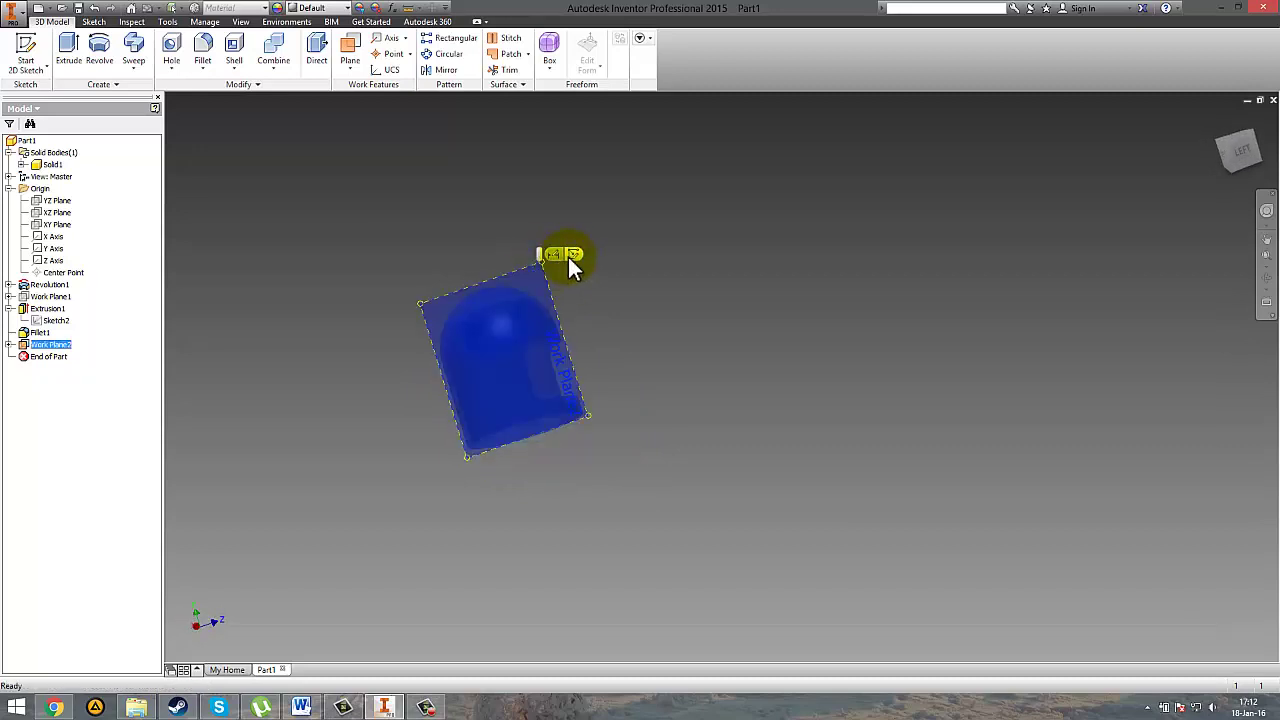
pyautogui.click(575, 254)
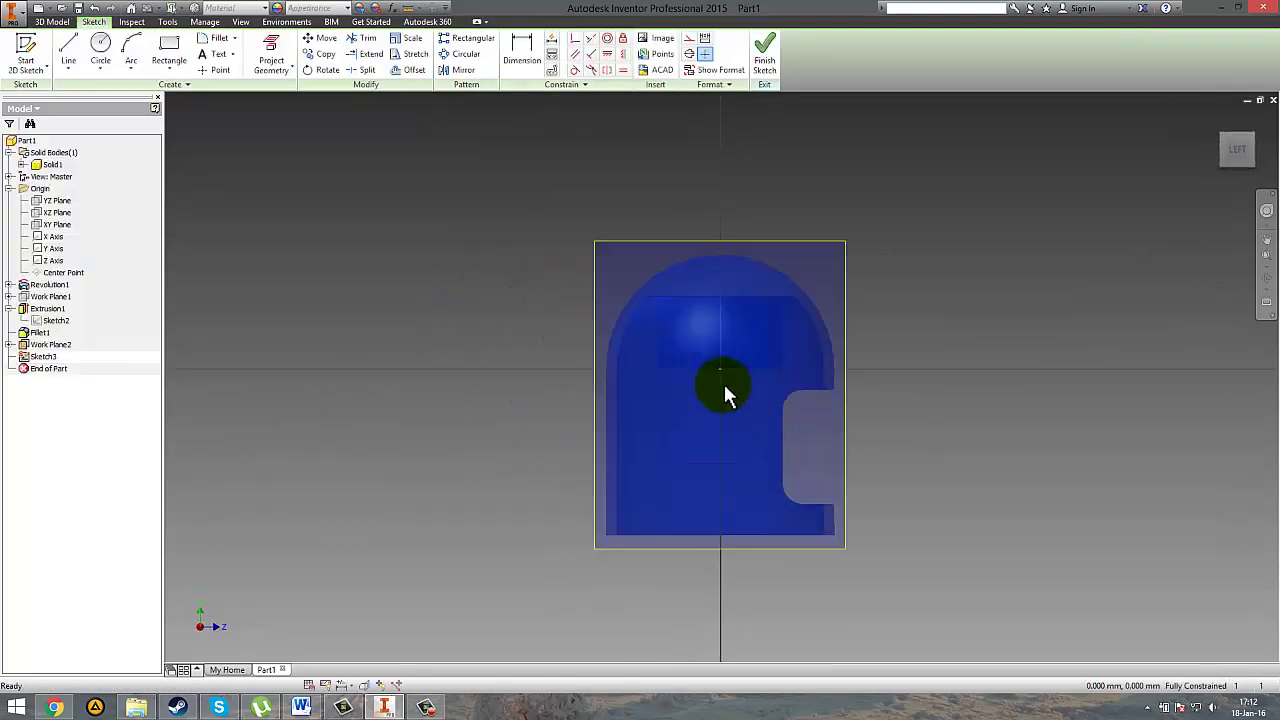
pyautogui.scroll(-7, 737, 430)
pyautogui.moveTo(741, 508)
pyautogui.mouseDown(button='middle')
pyautogui.moveTo(685, 353)
pyautogui.moveTo(590, 405)
pyautogui.mouseUp(button='middle')
pyautogui.scroll(3, 685, 353)
pyautogui.click(68, 48)
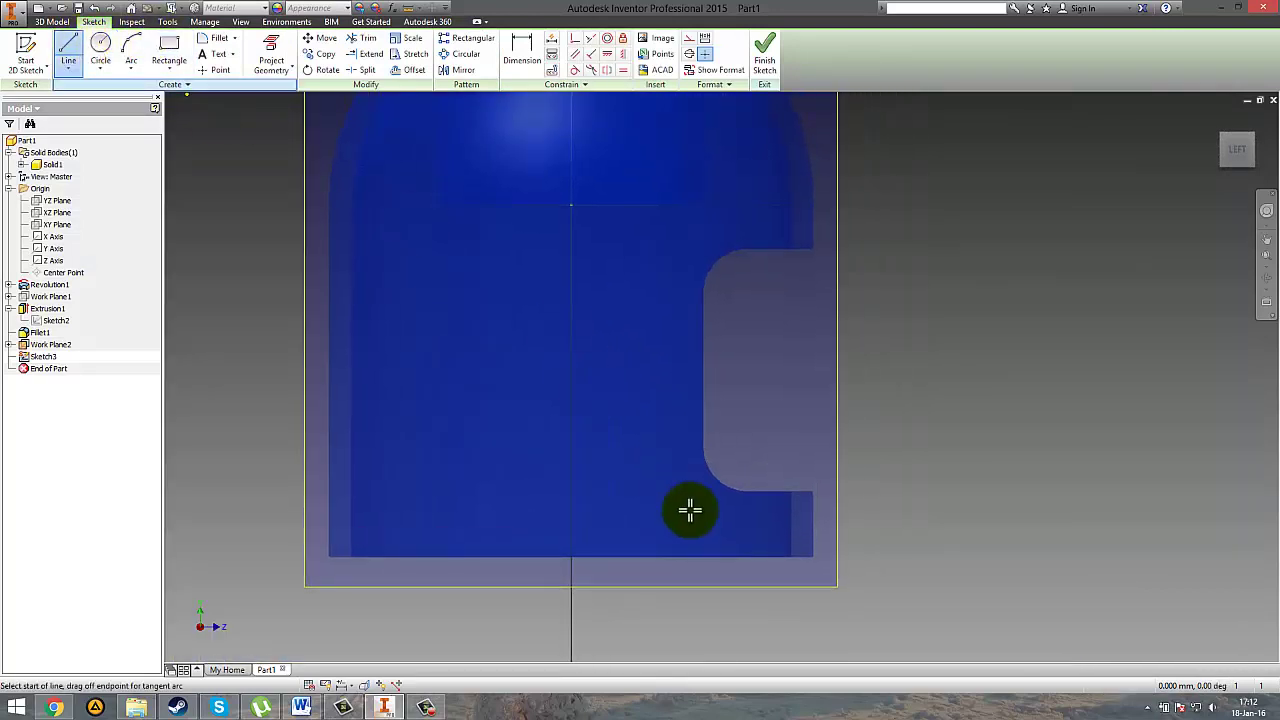
pyautogui.click(571, 557)
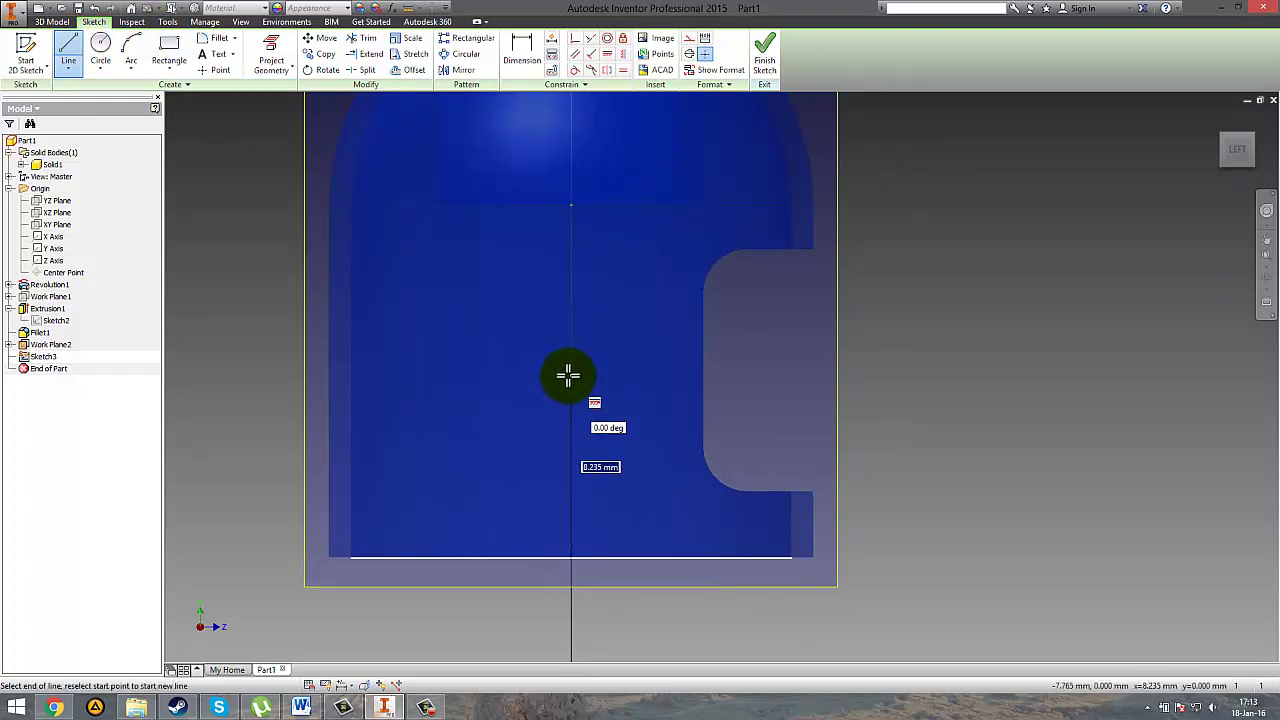
pyautogui.press('Return')
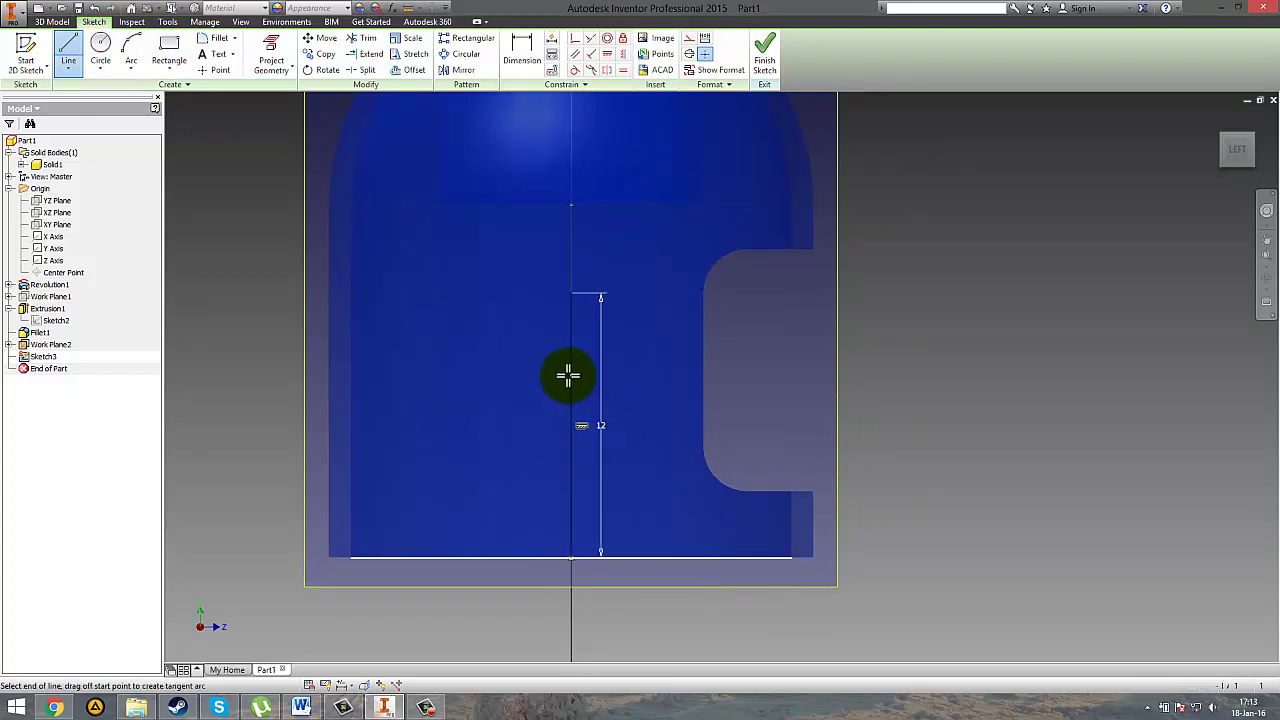
pyautogui.press('Escape')
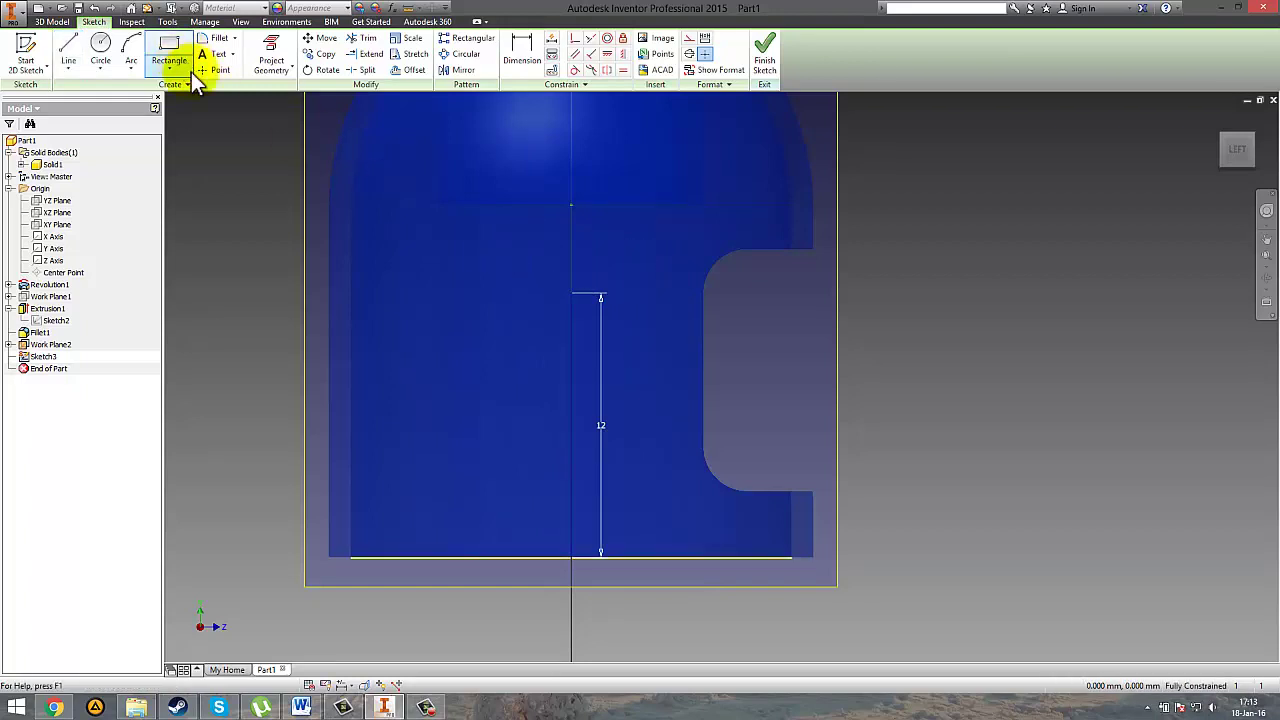
# Step: Draw a circle centred on the vertical line's upper end and set its diameter to 1.5 mm
pyautogui.click(100, 48)
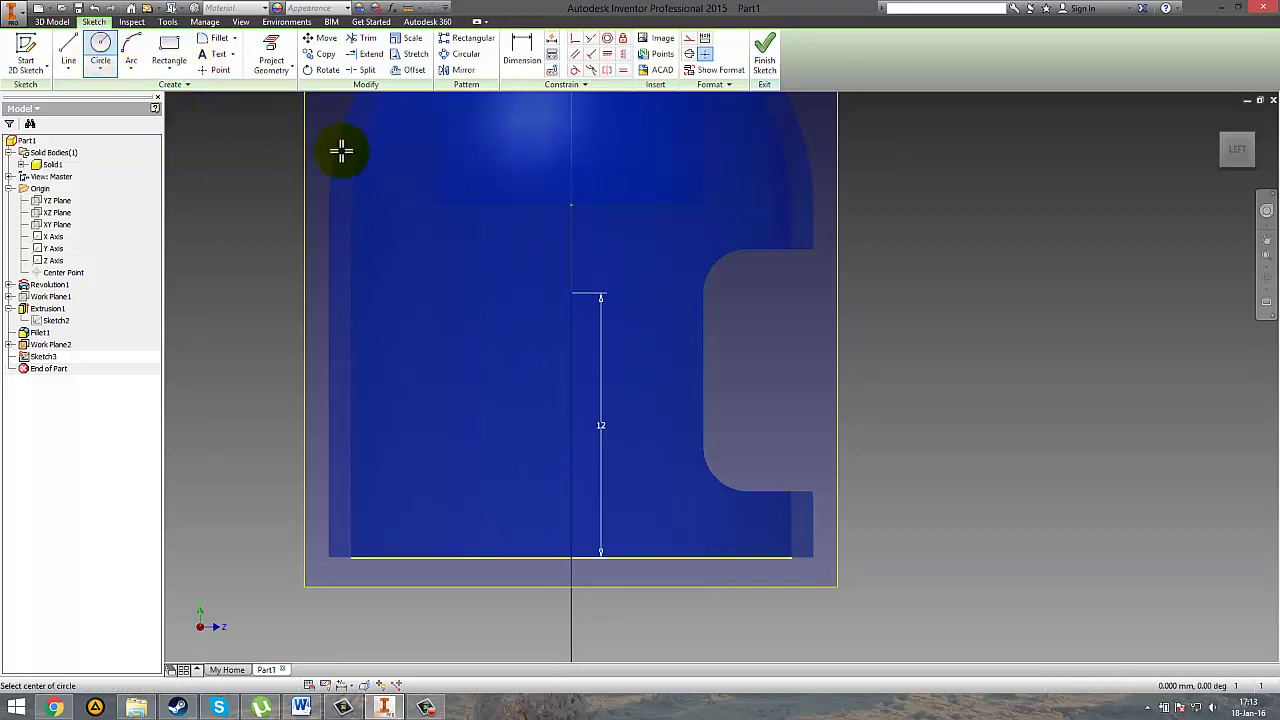
pyautogui.click(571, 291)
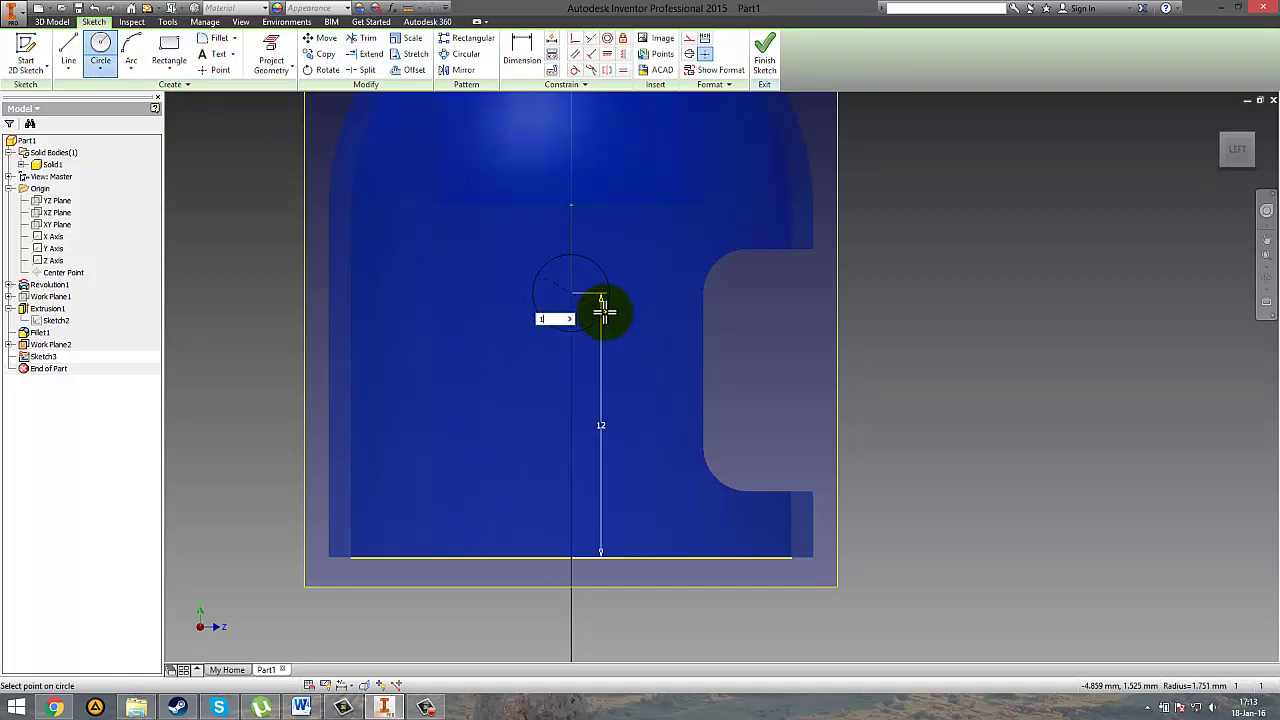
pyautogui.write('15')
pyautogui.press('Return')
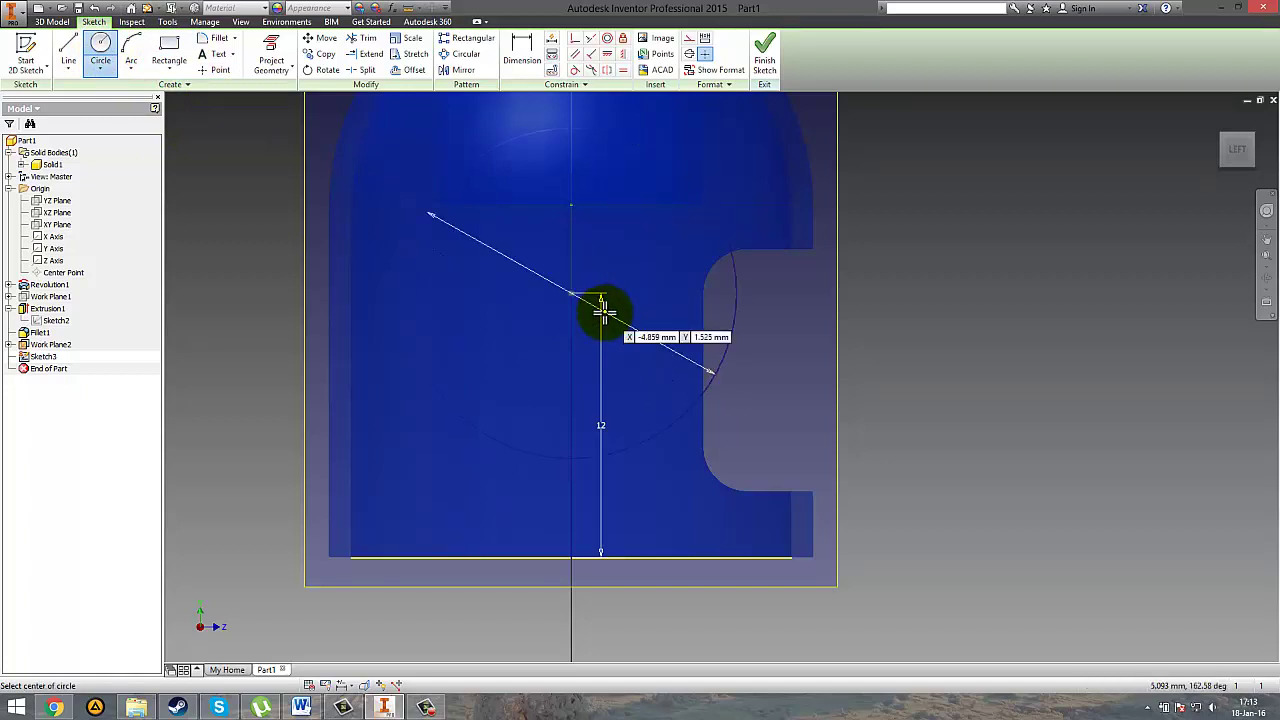
pyautogui.press('Escape')
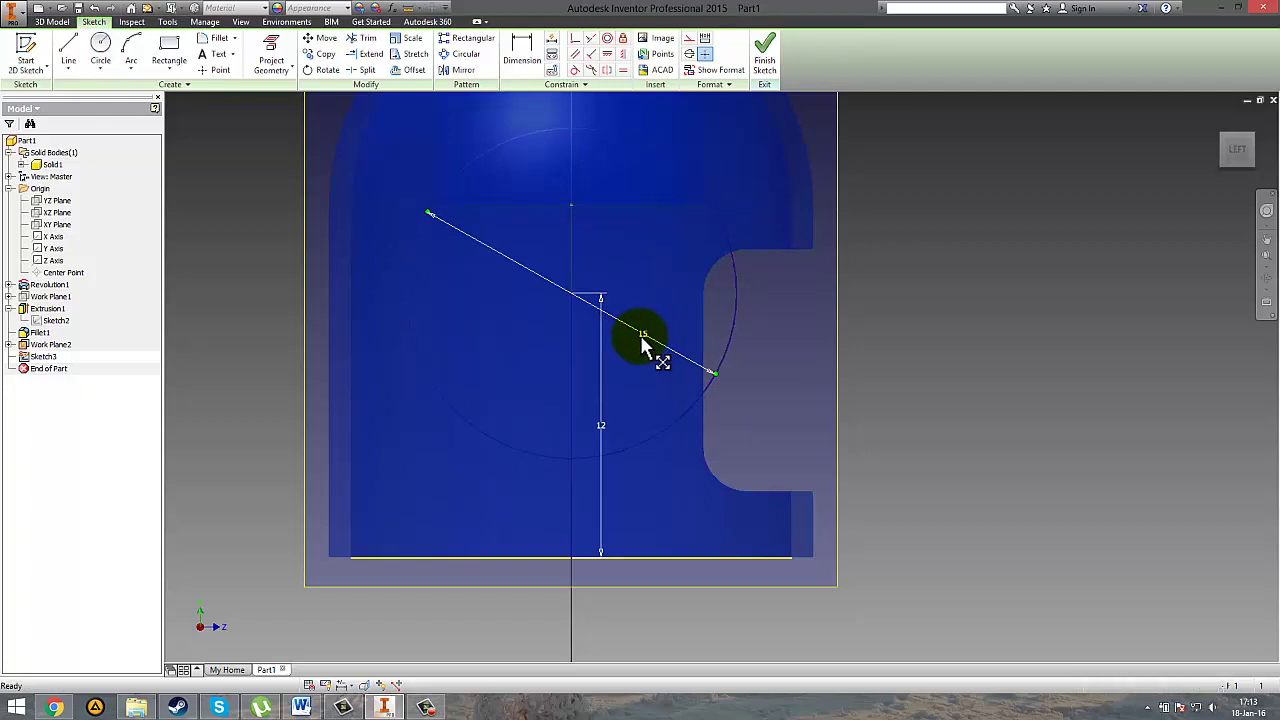
pyautogui.doubleClick(641, 340)
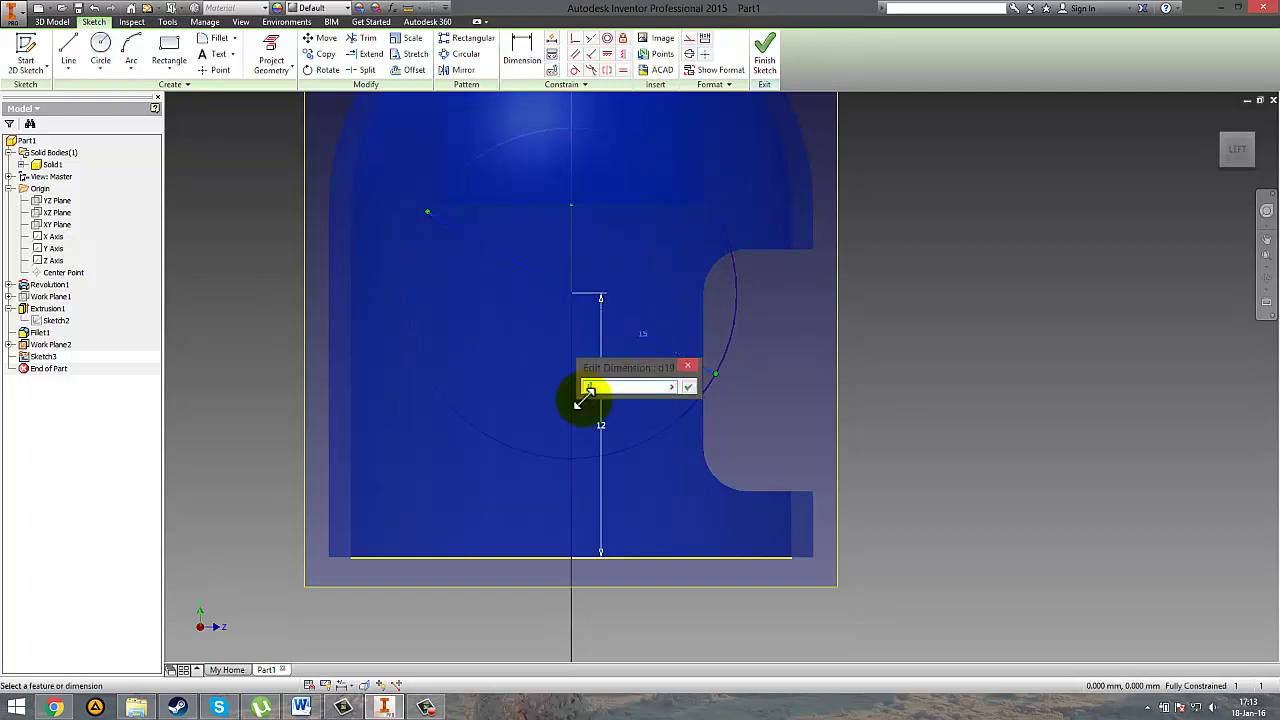
pyautogui.write('1.5')
pyautogui.press('Return')
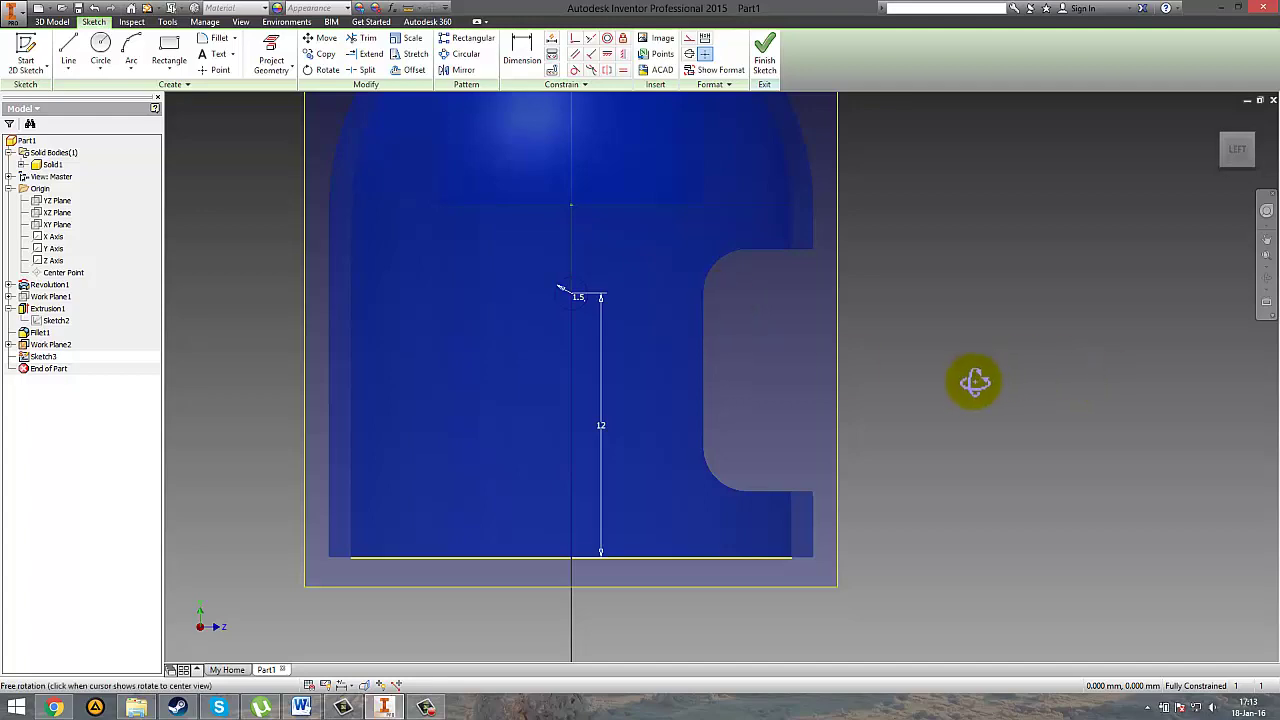
# Step: Delete the 12 mm vertical guide line below the circle and finish the sketch
pyautogui.keyDown('shift'); pyautogui.moveTo(974, 380); pyautogui.dragTo(945, 398, button='middle'); pyautogui.keyUp('shift')
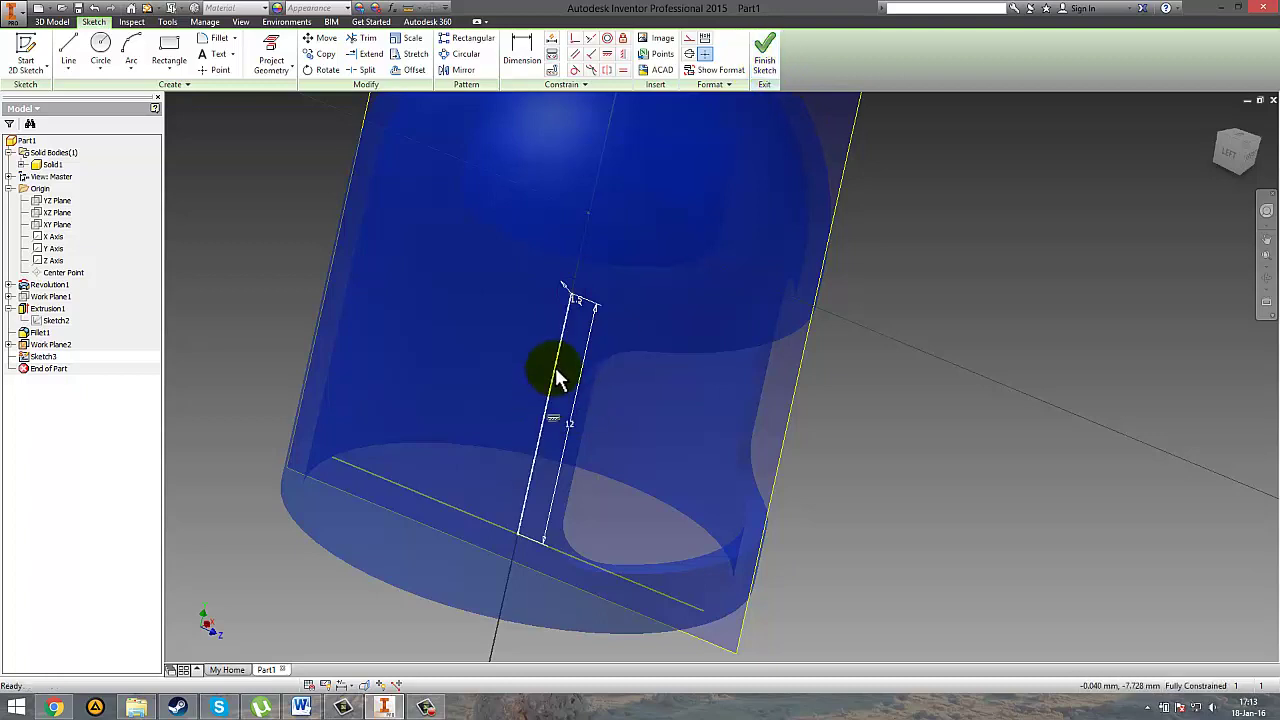
pyautogui.press('Delete')
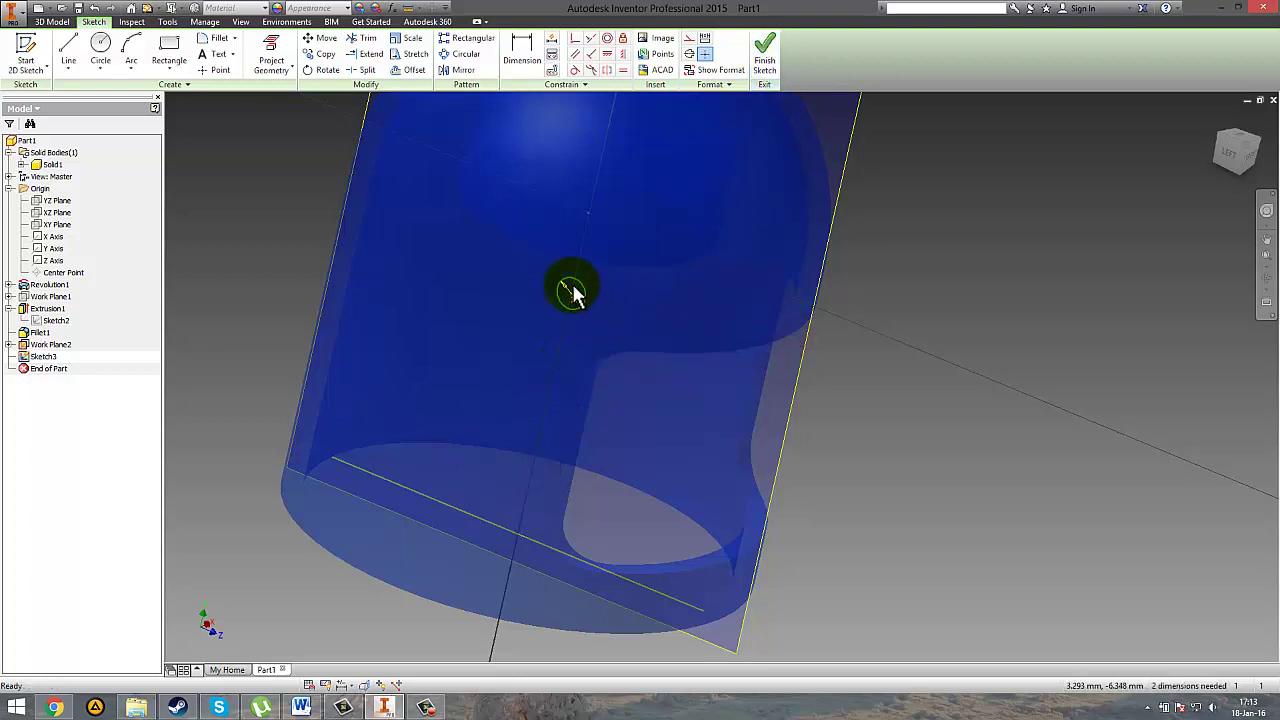
pyautogui.click(764, 68)
pyautogui.moveTo(856, 393)
pyautogui.keyDown('shift'); pyautogui.mouseDown(button='middle')
pyautogui.moveTo(826, 402)
pyautogui.moveTo(649, 330)
pyautogui.mouseUp(button='middle'); pyautogui.keyUp('shift')
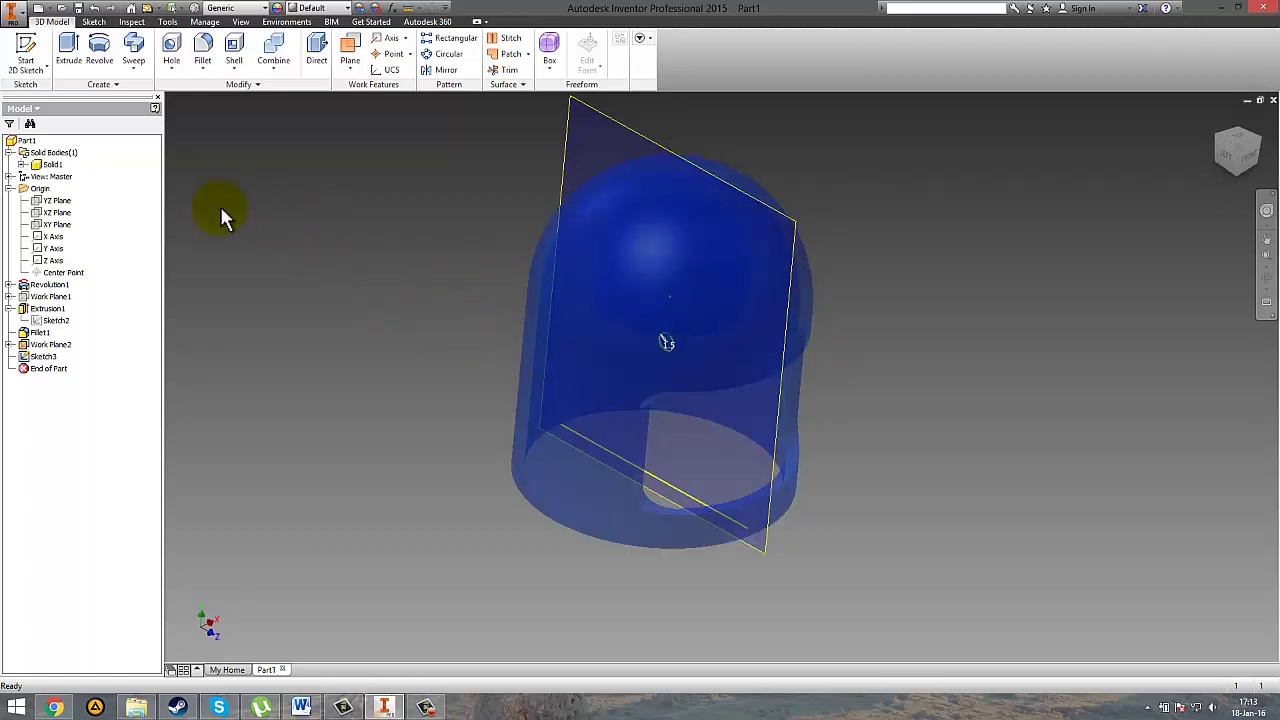
# Step: Extrude the 1.5 mm circle as a symmetric cut with All extents through both sides of the helmet
pyautogui.click(68, 50)
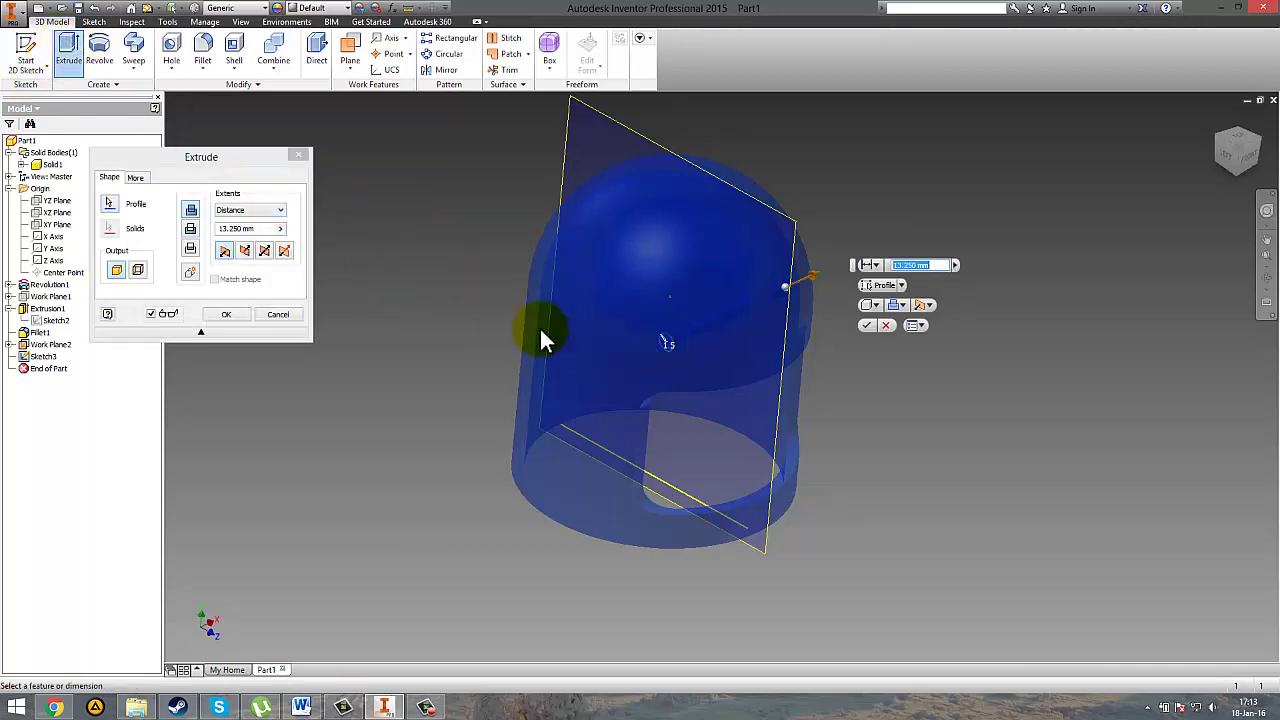
pyautogui.click(190, 228)
pyautogui.click(230, 250)
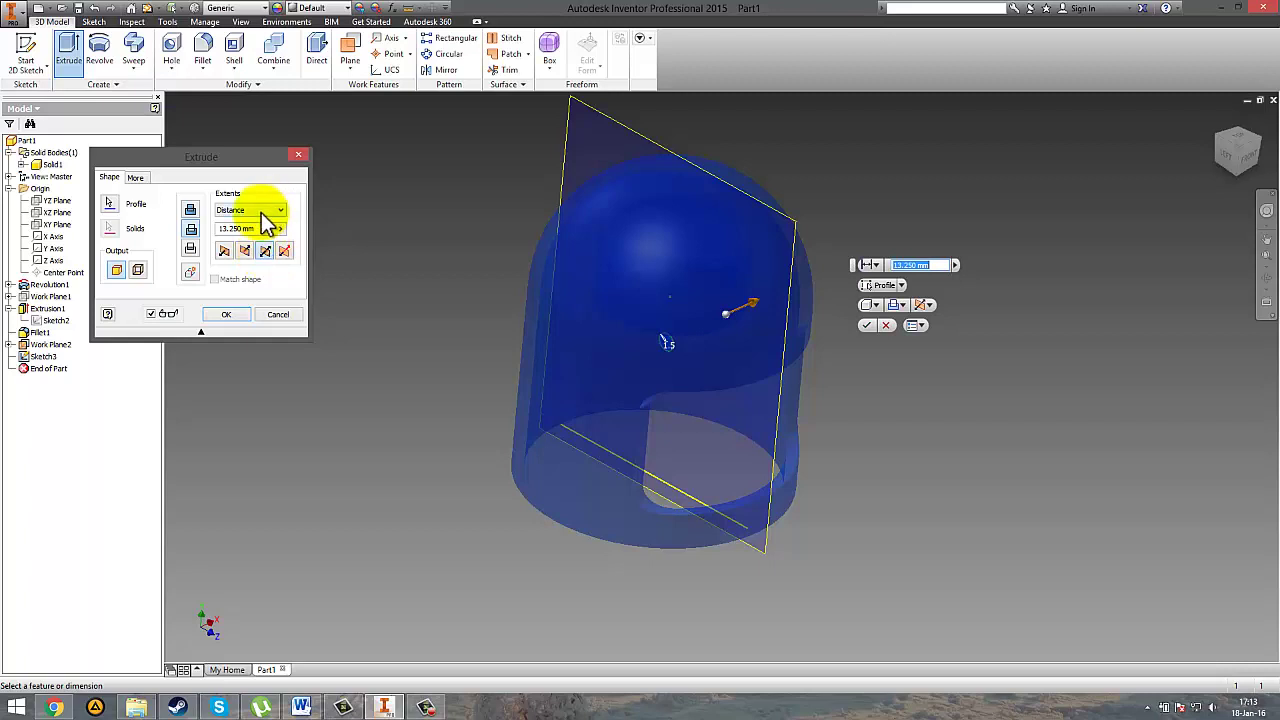
pyautogui.click(264, 212)
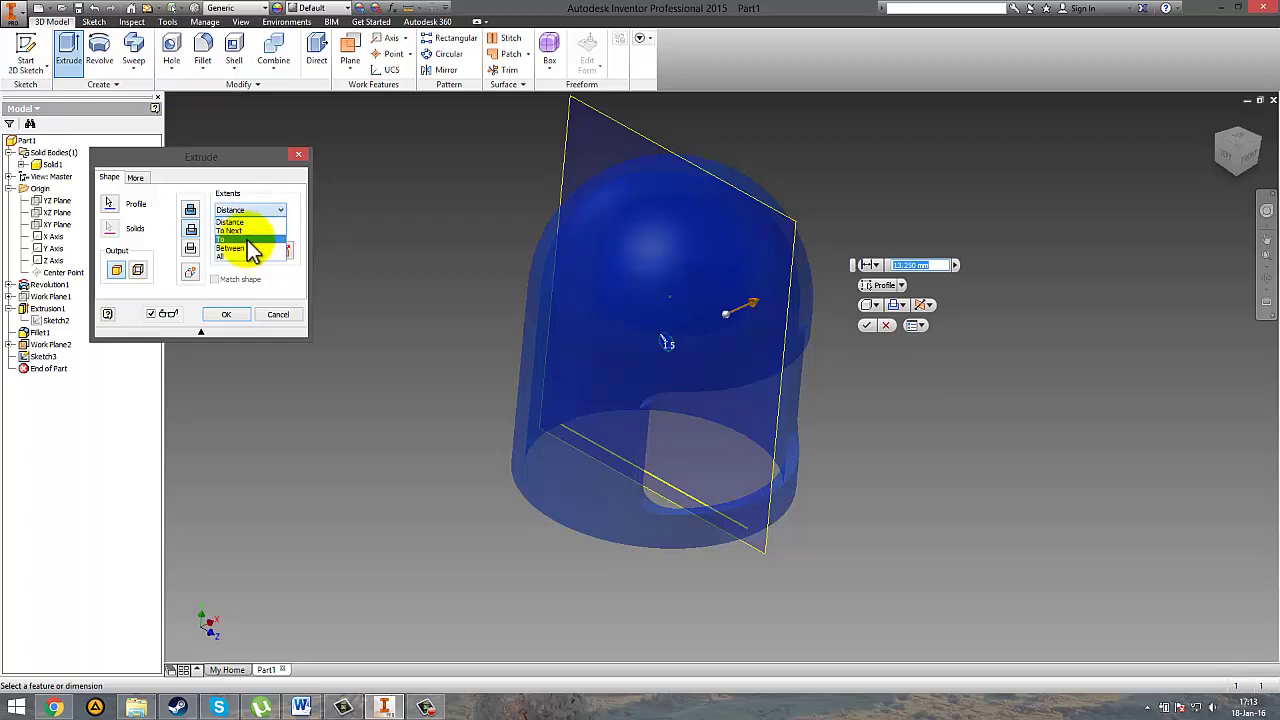
pyautogui.click(247, 240)
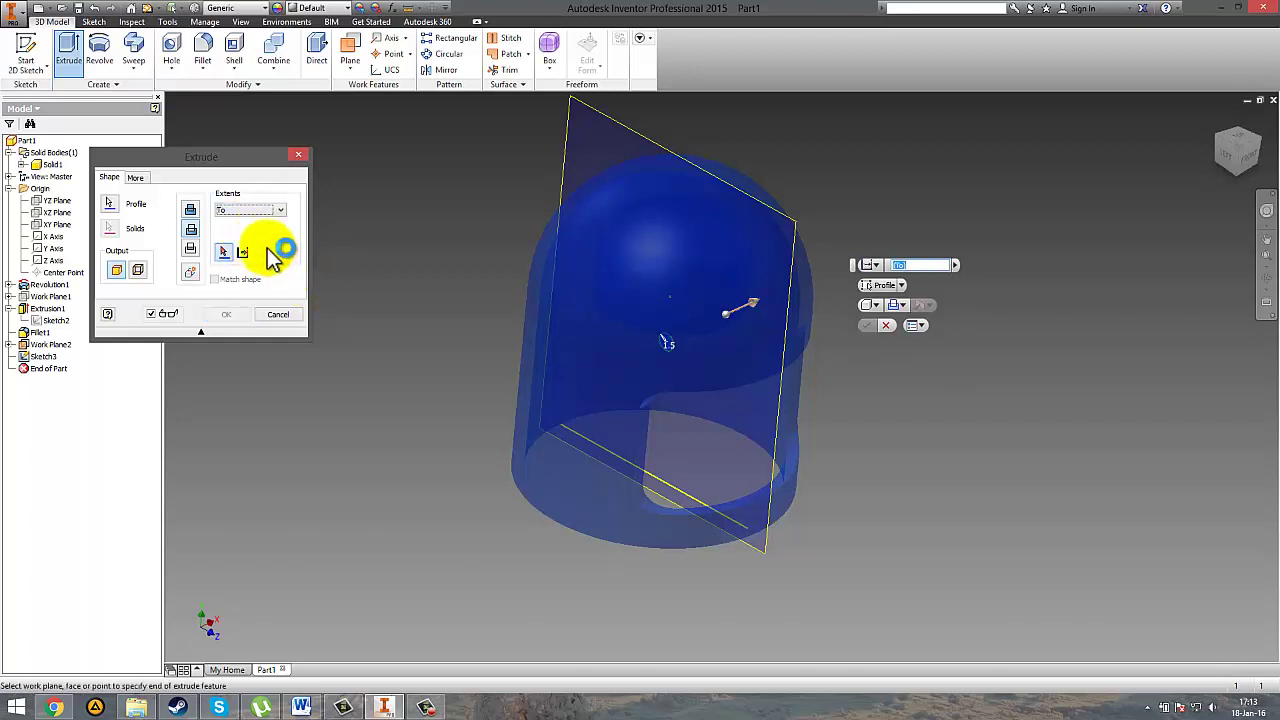
pyautogui.click(258, 211)
pyautogui.click(247, 230)
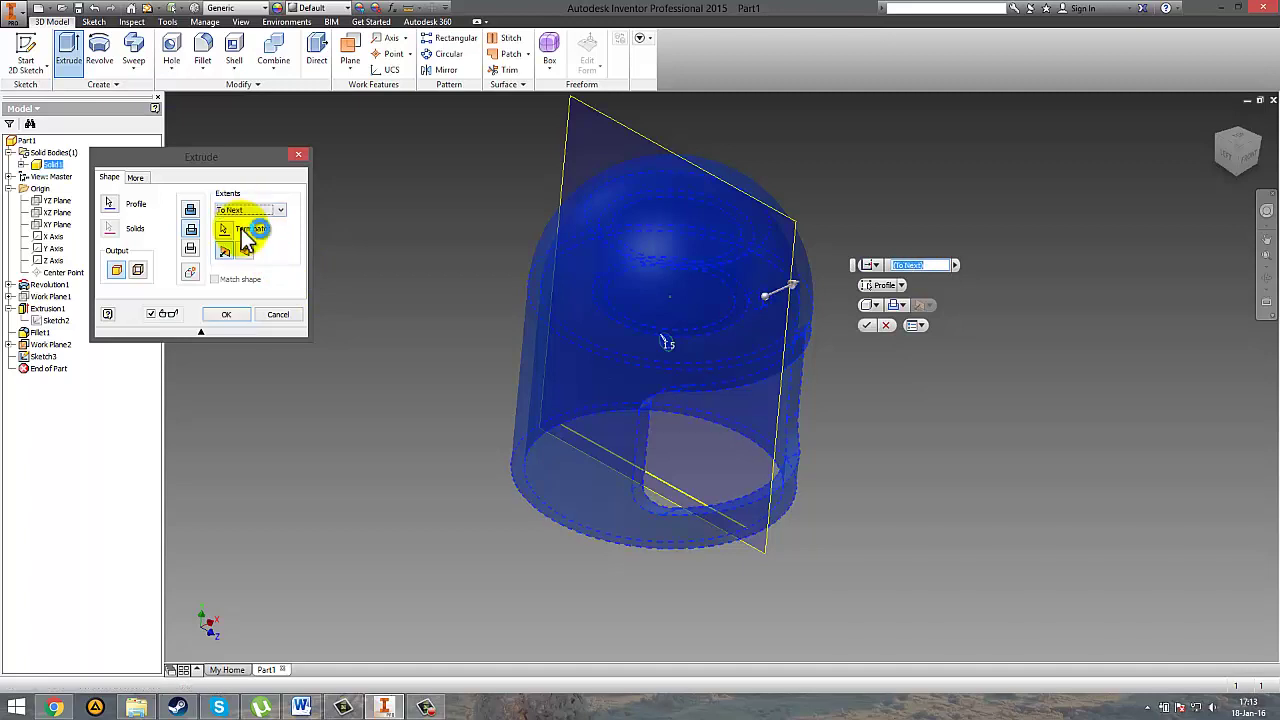
pyautogui.click(245, 213)
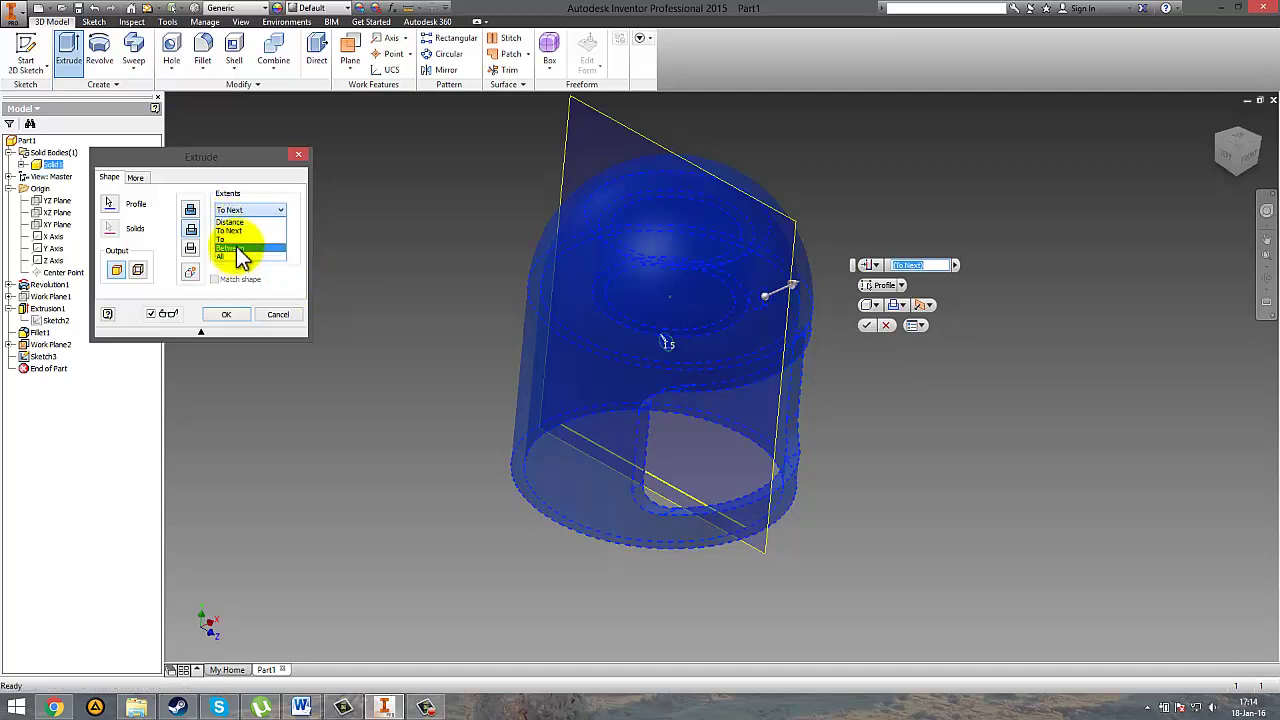
pyautogui.click(238, 256)
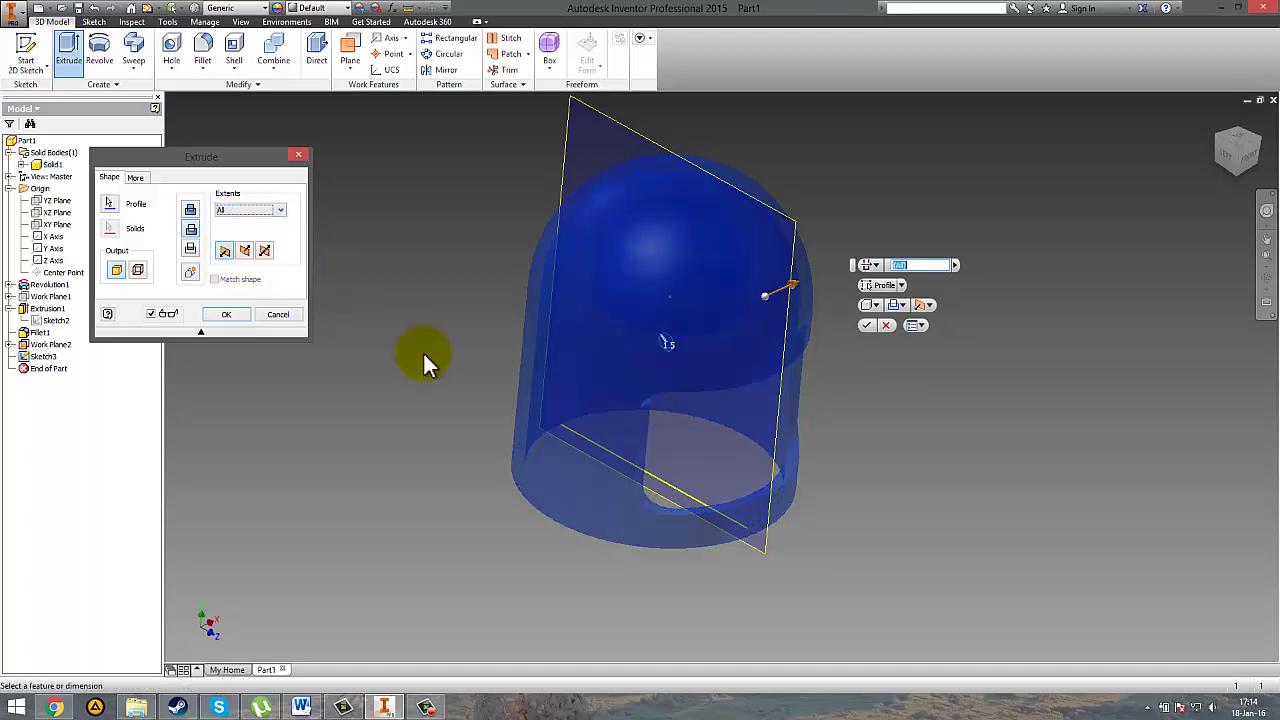
pyautogui.click(265, 250)
pyautogui.keyDown('shift'); pyautogui.moveTo(415, 346); pyautogui.dragTo(320, 414, button='middle'); pyautogui.keyUp('shift')
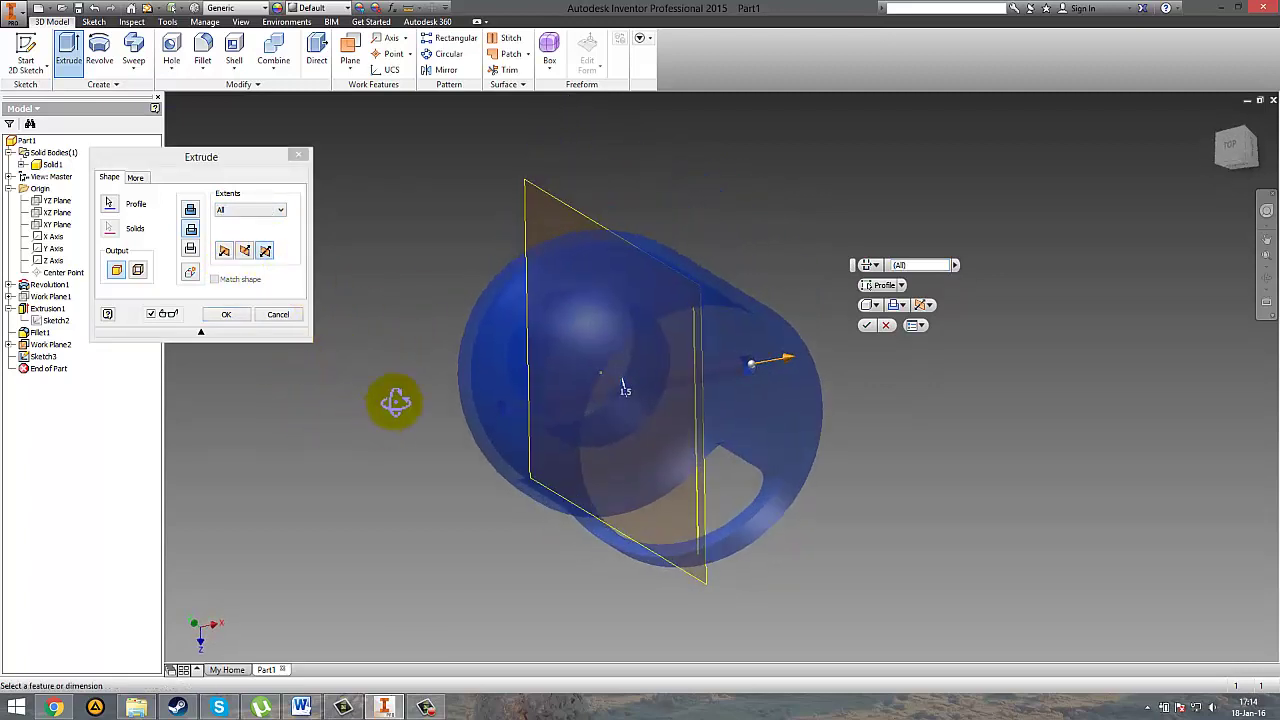
pyautogui.keyDown('shift'); pyautogui.moveTo(395, 402); pyautogui.dragTo(600, 330, button='middle'); pyautogui.keyUp('shift')
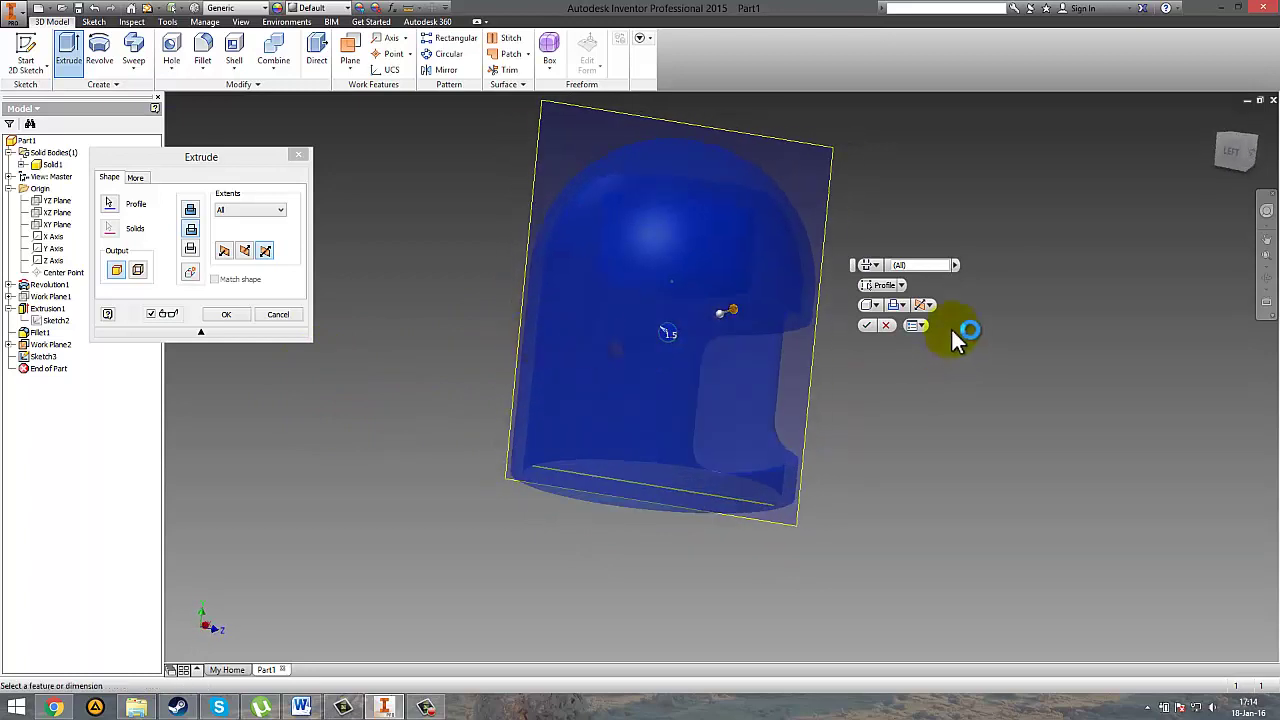
pyautogui.click(864, 325)
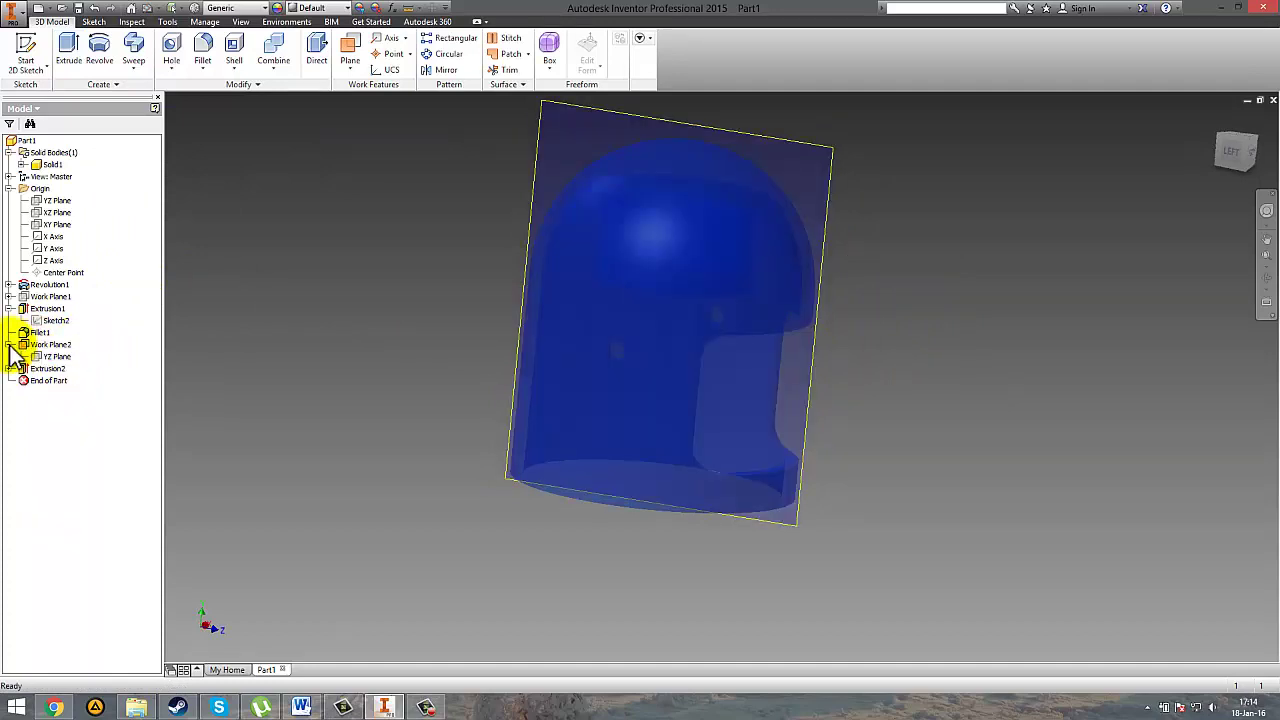
# Step: Hide the work plane used for the side hole's sketch and inspect the helmet from the front
pyautogui.click(60, 345)
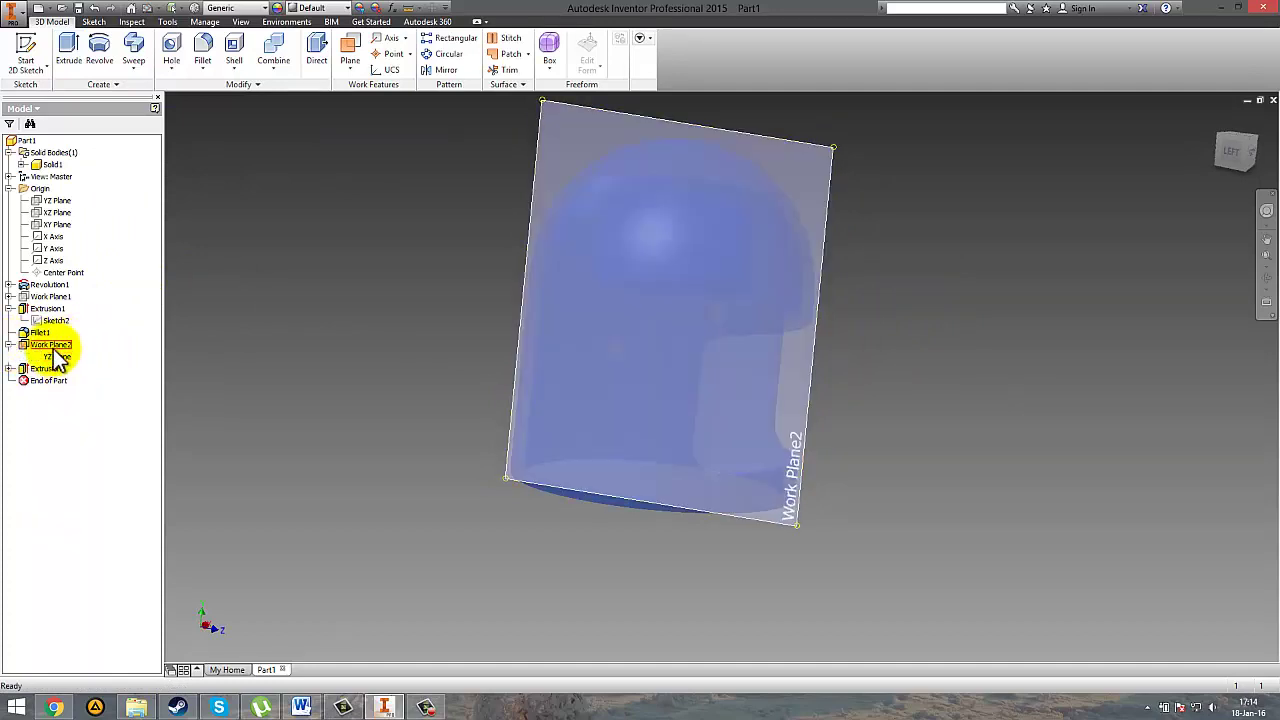
pyautogui.rightClick(57, 350)
pyautogui.click(102, 460)
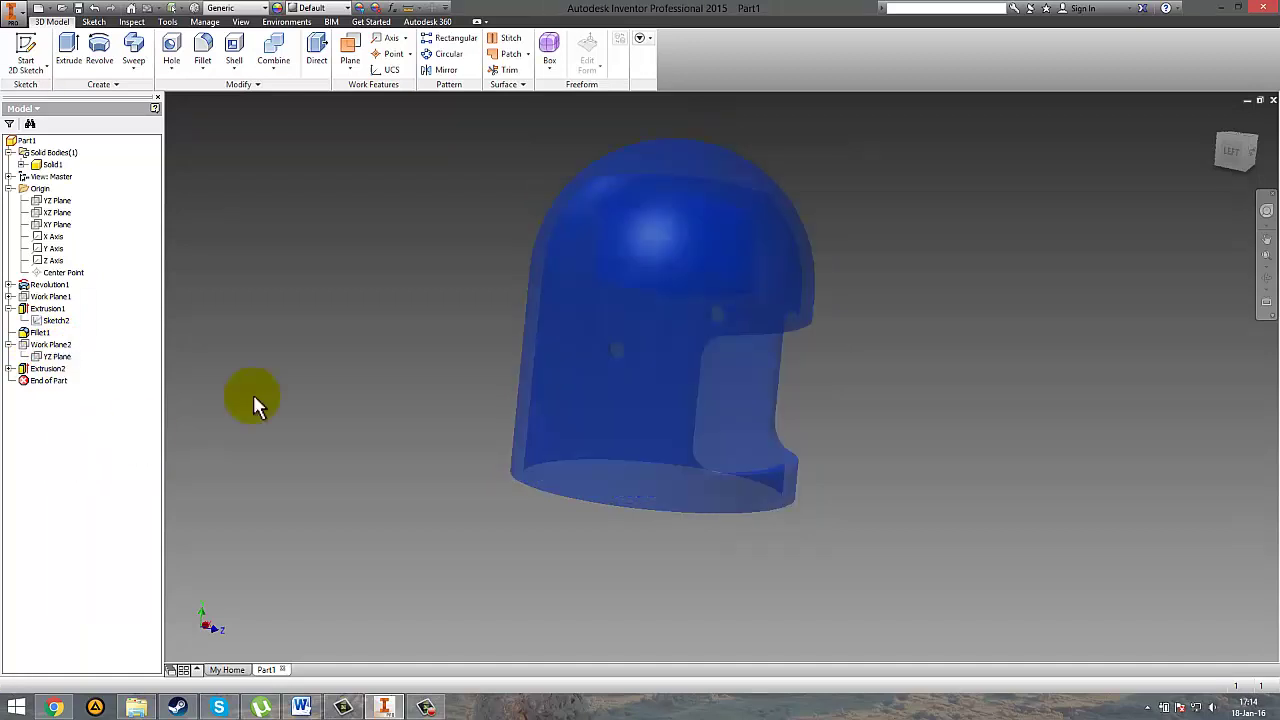
pyautogui.keyDown('shift'); pyautogui.moveTo(408, 391); pyautogui.dragTo(287, 382, button='middle'); pyautogui.keyUp('shift')
pyautogui.keyDown('shift'); pyautogui.moveTo(476, 418); pyautogui.dragTo(429, 437, button='middle'); pyautogui.keyUp('shift')
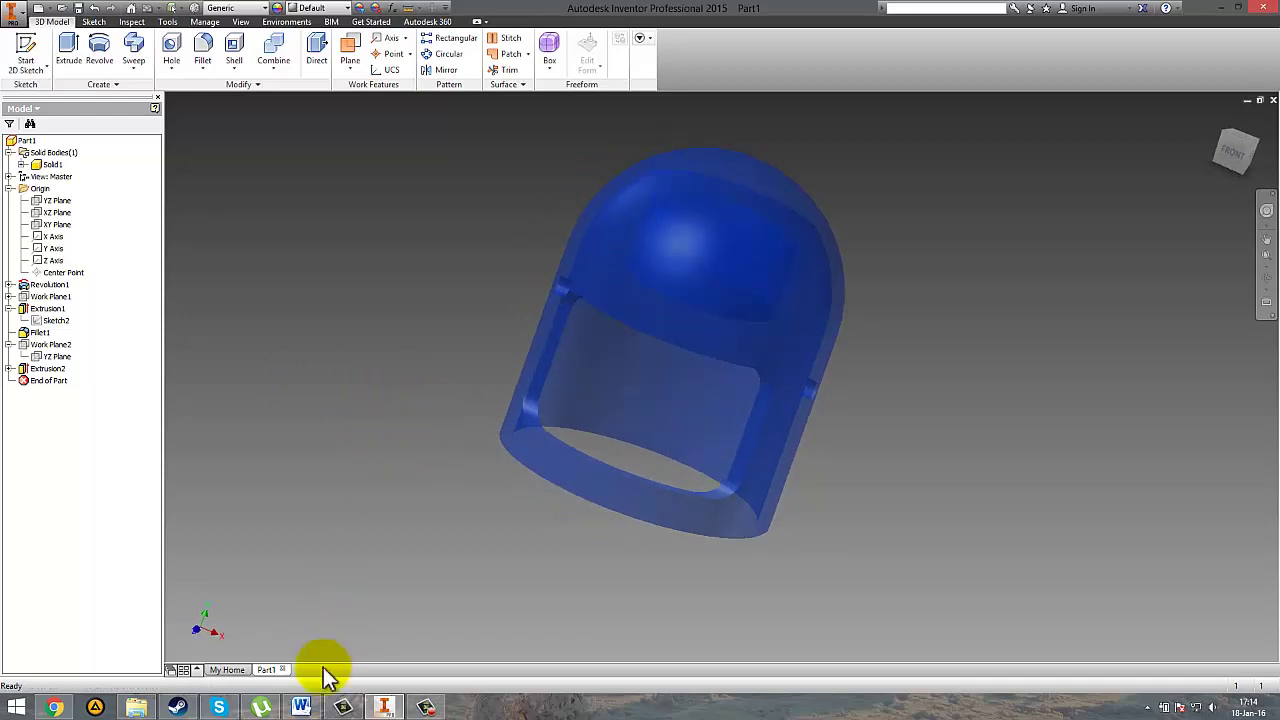
# Step: Compare the helmet with the section and isometric views in the Lego-man.doc drawing in Word, then return to Inventor
pyautogui.click(318, 706)
pyautogui.moveTo(520, 200); pyautogui.dragTo(312, 92)
pyautogui.scroll(1, 480, 300)
pyautogui.scroll(2, 490, 316)
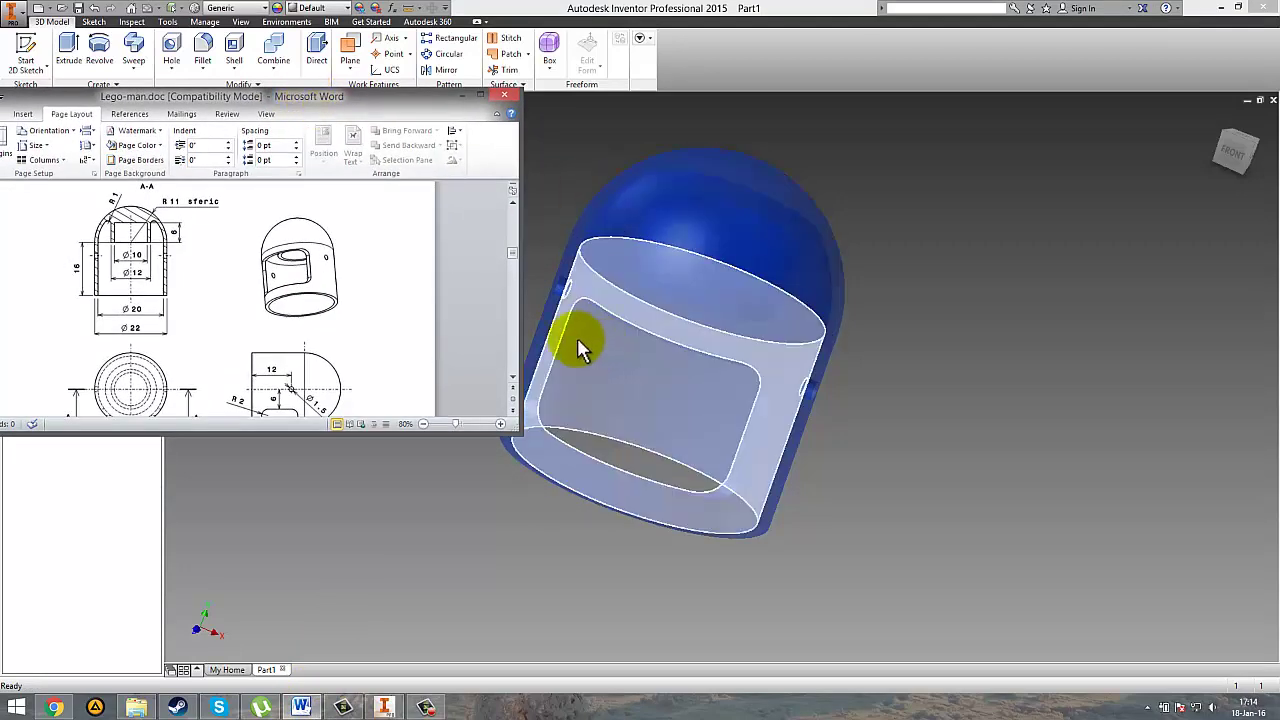
pyautogui.click(475, 96)
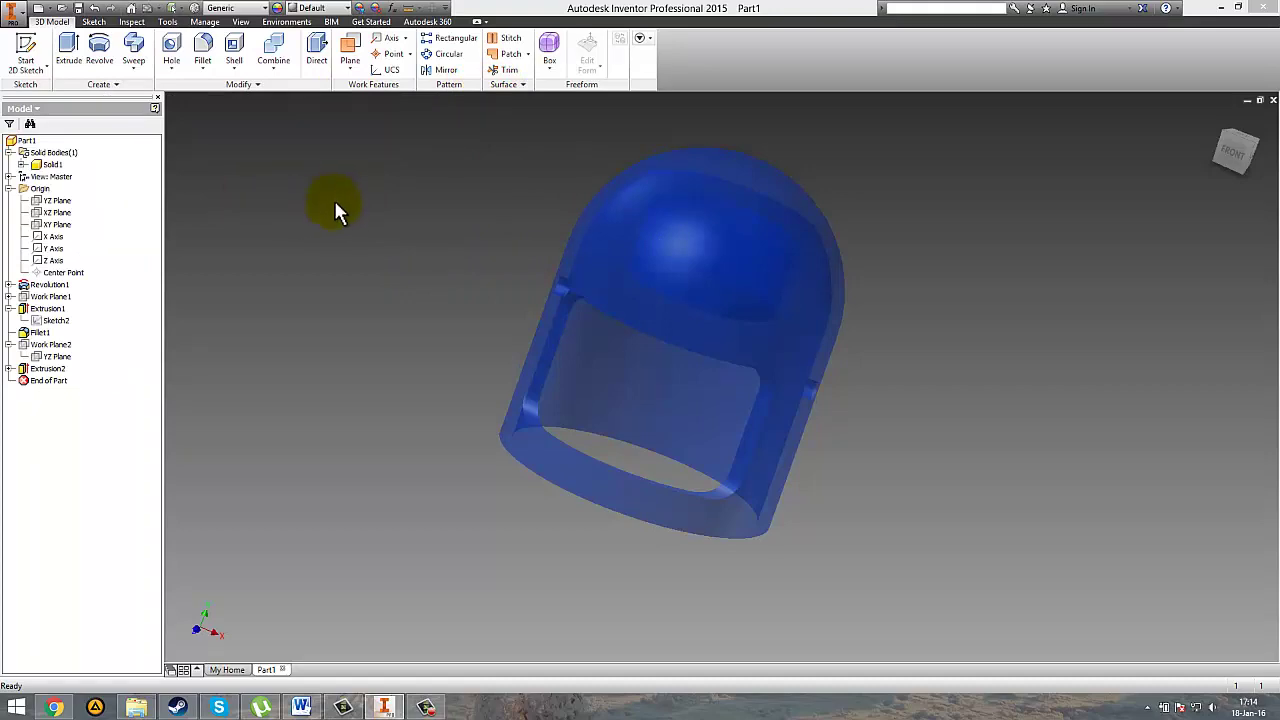